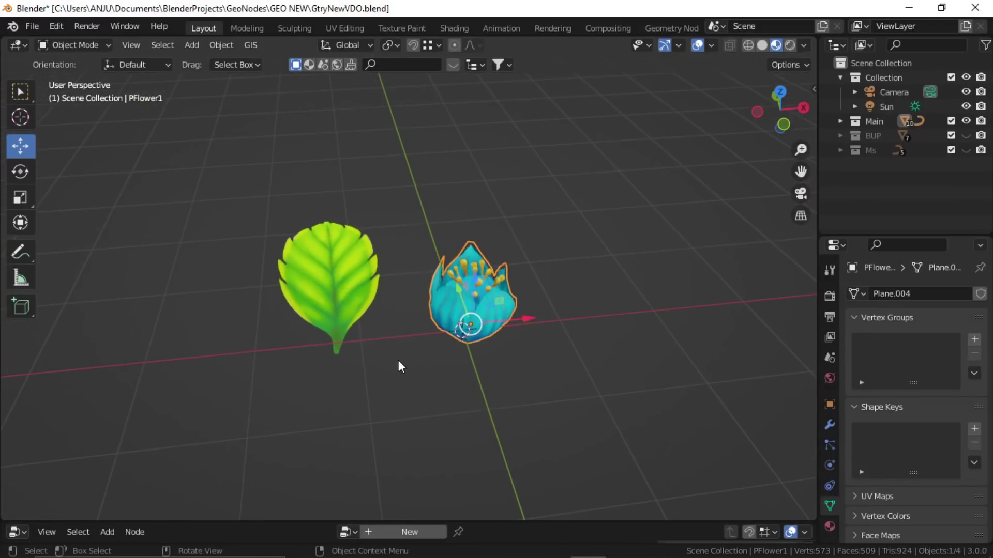
Switch to Krita and show the Shadows, ShadowDots, HighLights and HL Dots layers of the Leaf group
{"action": "left_click", "coordinate": [479, 385]}
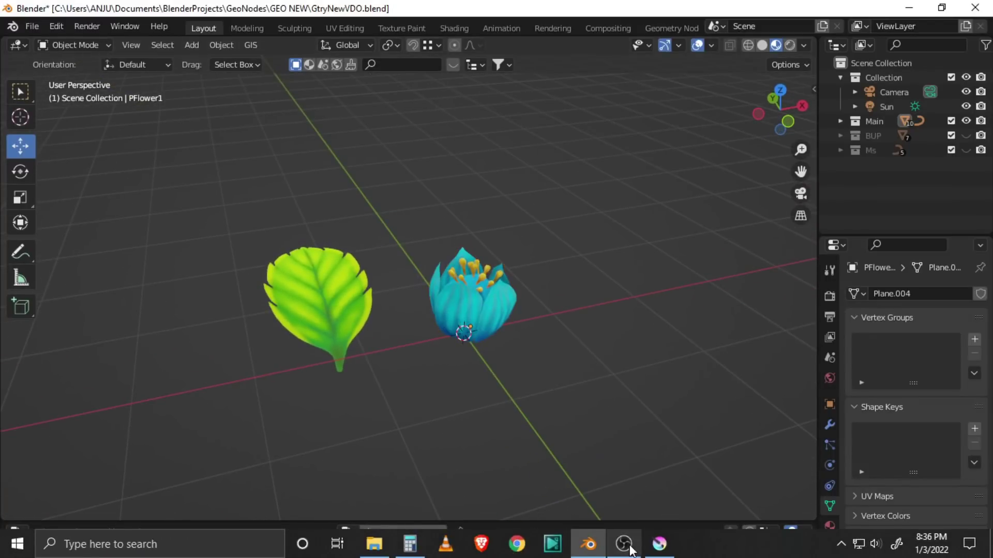
{"action": "left_click", "coordinate": [659, 552]}
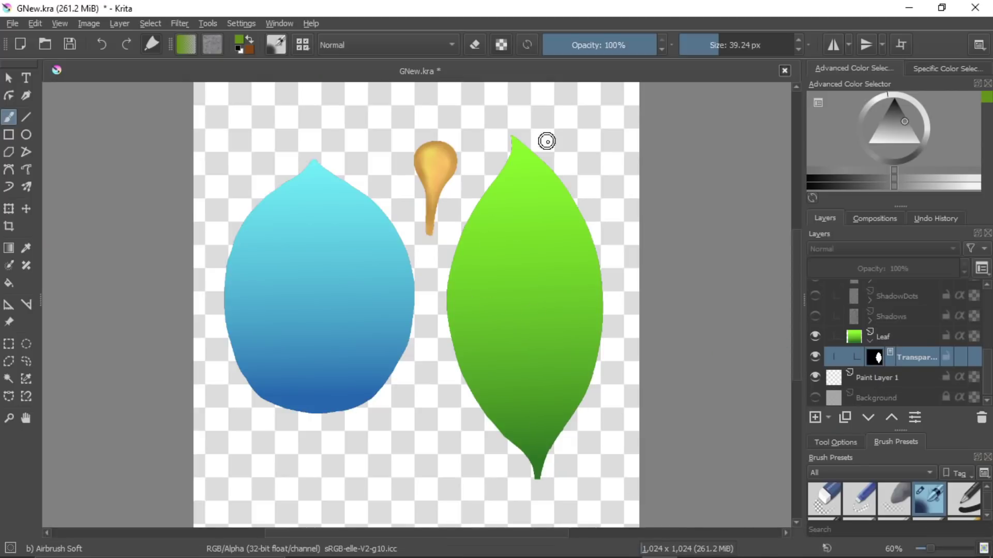
{"action": "left_click", "coordinate": [814, 335]}
{"action": "left_click", "coordinate": [814, 335]}
{"action": "left_click", "coordinate": [815, 316]}
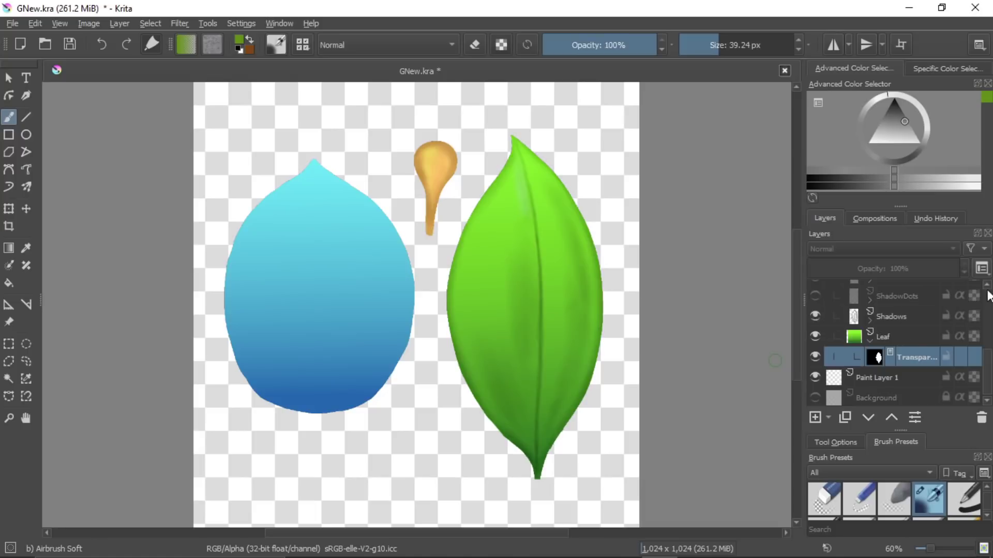
{"action": "left_click", "coordinate": [988, 288]}
{"action": "left_click", "coordinate": [816, 317]}
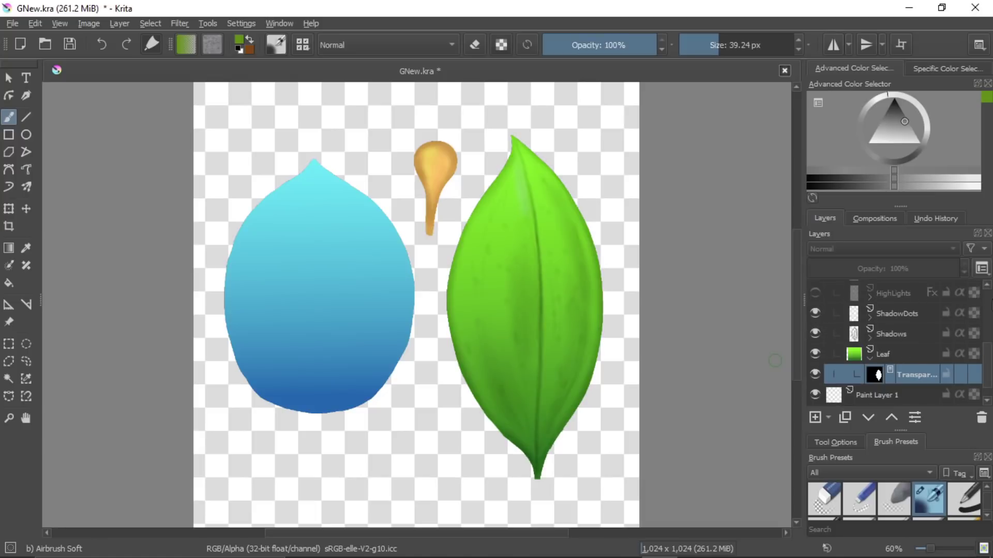
{"action": "left_click", "coordinate": [988, 289]}
{"action": "left_click", "coordinate": [987, 289]}
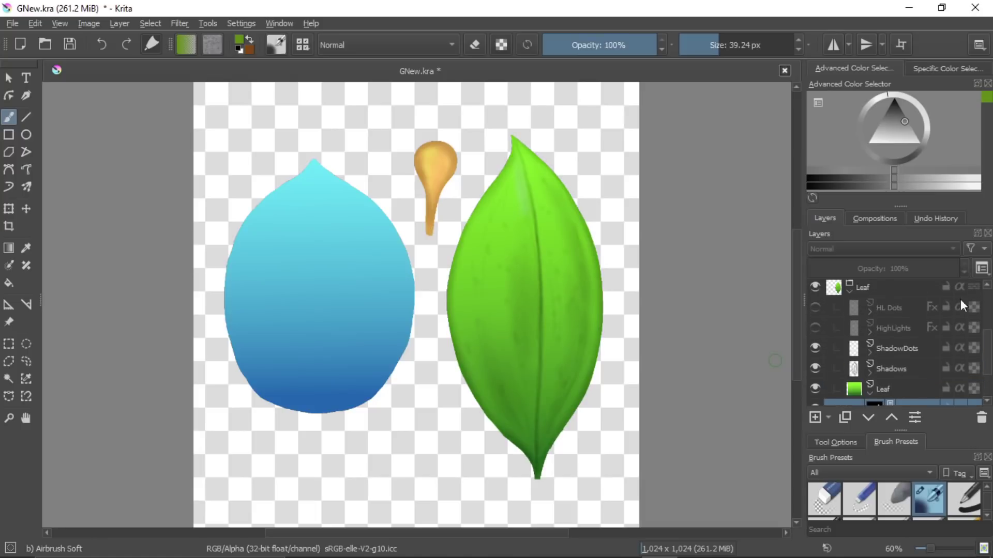
{"action": "left_click", "coordinate": [817, 330]}
{"action": "left_click", "coordinate": [816, 308]}
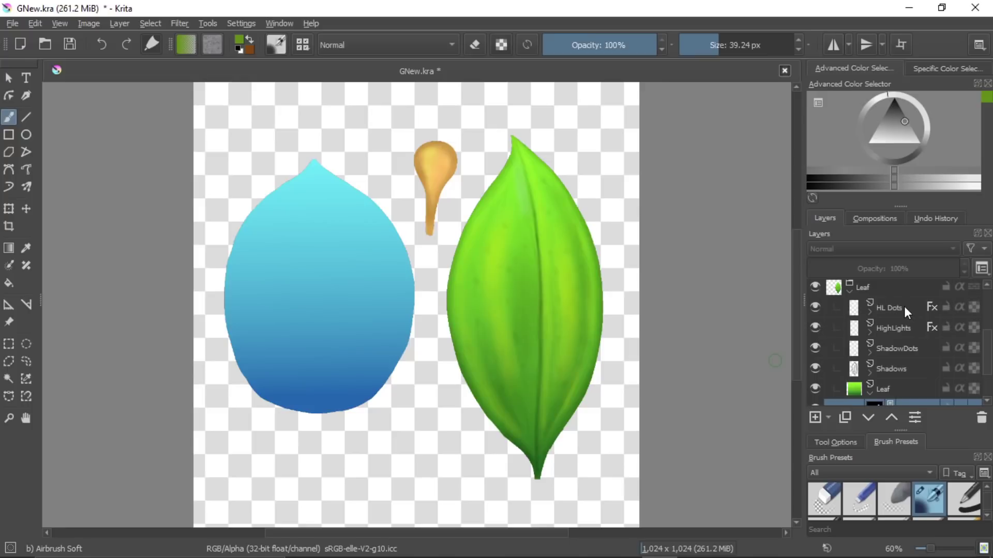
Show the Shadows and HighLights layers above FlowerBase in the Flower1 group
{"action": "scroll", "coordinate": [901, 321], "scroll_direction": "up", "scroll_amount": 3}
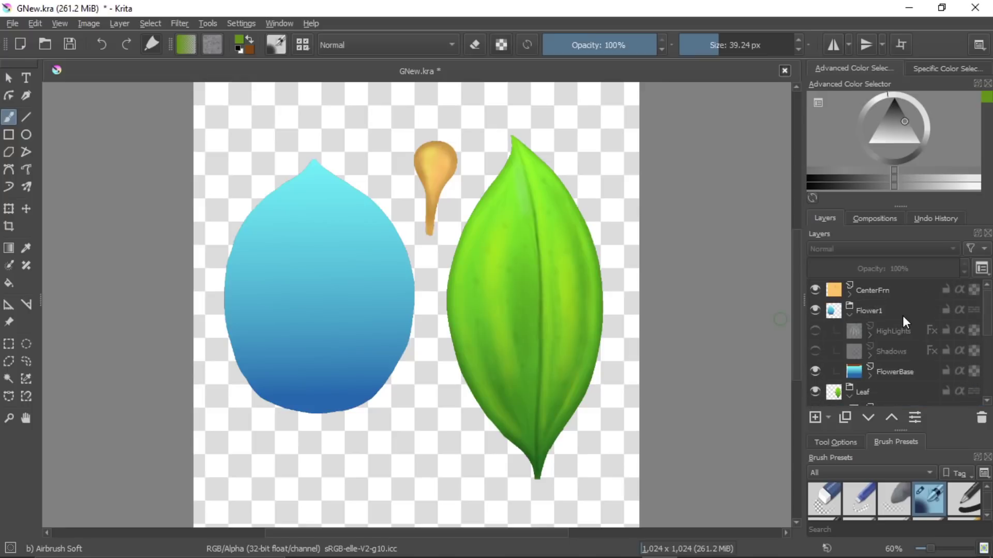
{"action": "left_click", "coordinate": [814, 371]}
{"action": "left_click", "coordinate": [814, 370]}
{"action": "left_click", "coordinate": [815, 350]}
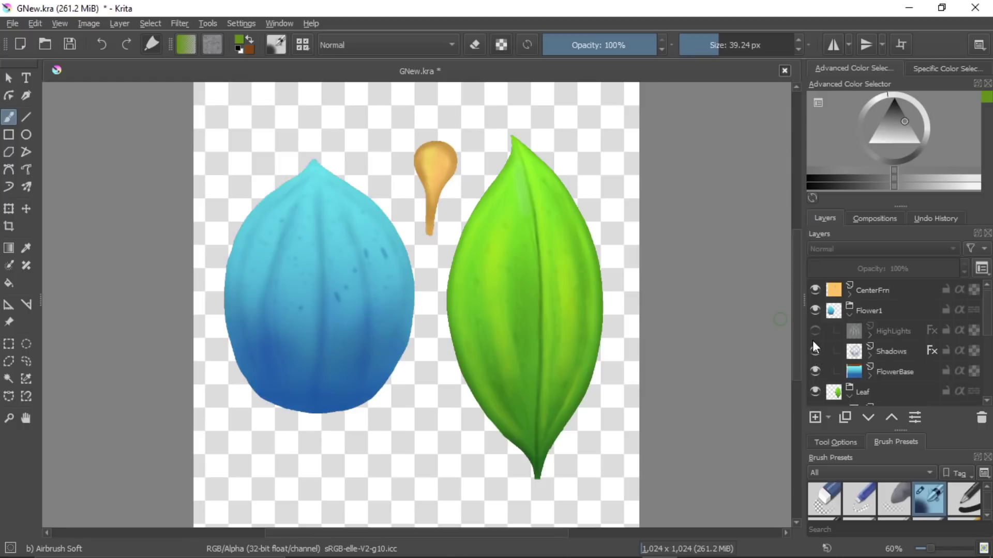
{"action": "left_click", "coordinate": [814, 331]}
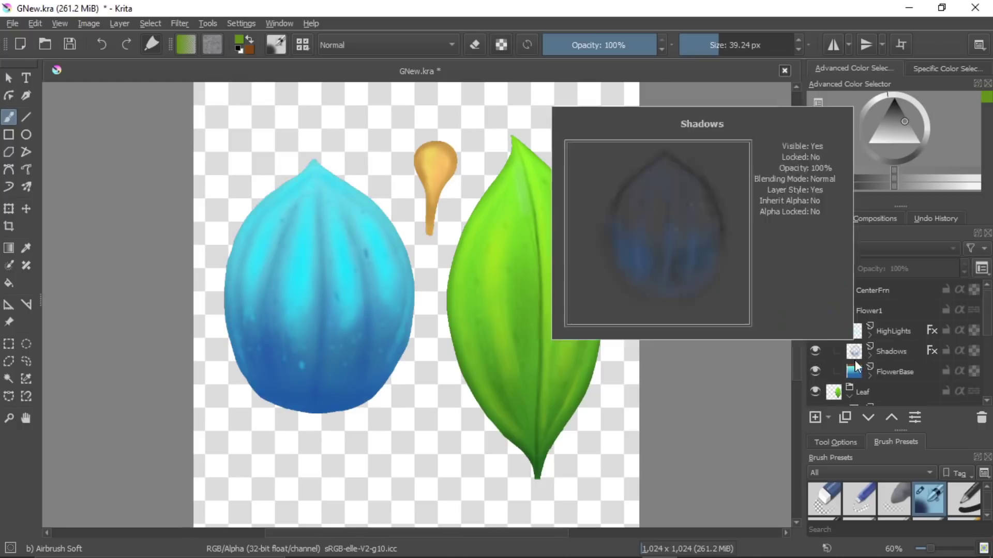
Switch back to Blender and examine the leaf and flower meshes in Edit Mode
{"action": "left_click", "coordinate": [588, 548]}
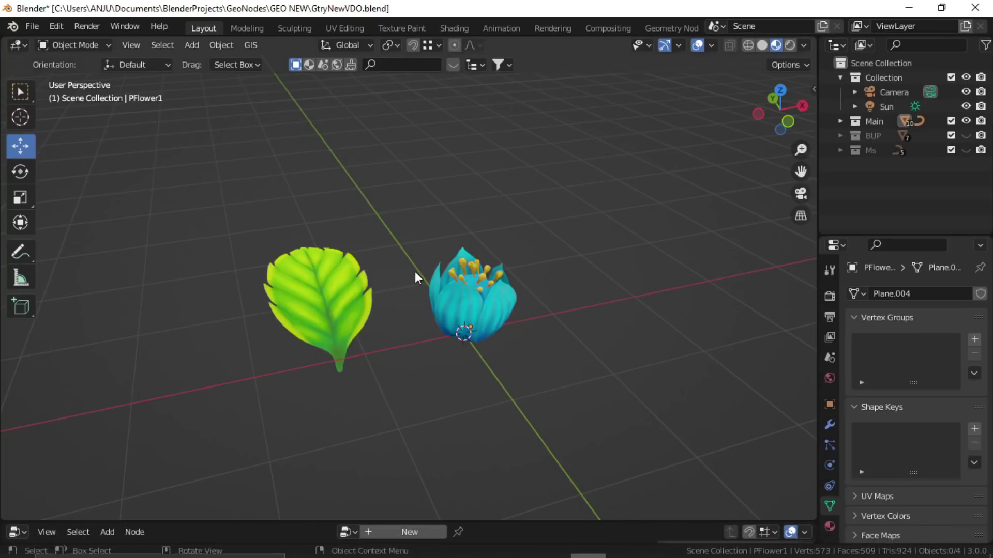
{"action": "middle_click_drag", "start_coordinate": [415, 271], "coordinate": [464, 288]}
{"action": "left_click", "coordinate": [353, 316]}
{"action": "key", "text": "Tab"}
{"action": "middle_click_drag", "start_coordinate": [401, 318], "coordinate": [379, 382], "text": "shift"}
{"action": "scroll", "coordinate": [439, 284], "scroll_direction": "up", "scroll_amount": 3}
{"action": "middle_click_drag", "start_coordinate": [401, 224], "coordinate": [443, 228]}
{"action": "middle_click_drag", "start_coordinate": [394, 295], "coordinate": [421, 332]}
{"action": "key", "text": "Tab"}
{"action": "left_click", "coordinate": [447, 290]}
{"action": "key", "text": "Tab"}
{"action": "middle_click_drag", "start_coordinate": [523, 342], "coordinate": [421, 355]}
{"action": "key", "text": "Tab"}
{"action": "middle_click_drag", "start_coordinate": [547, 361], "coordinate": [434, 310]}
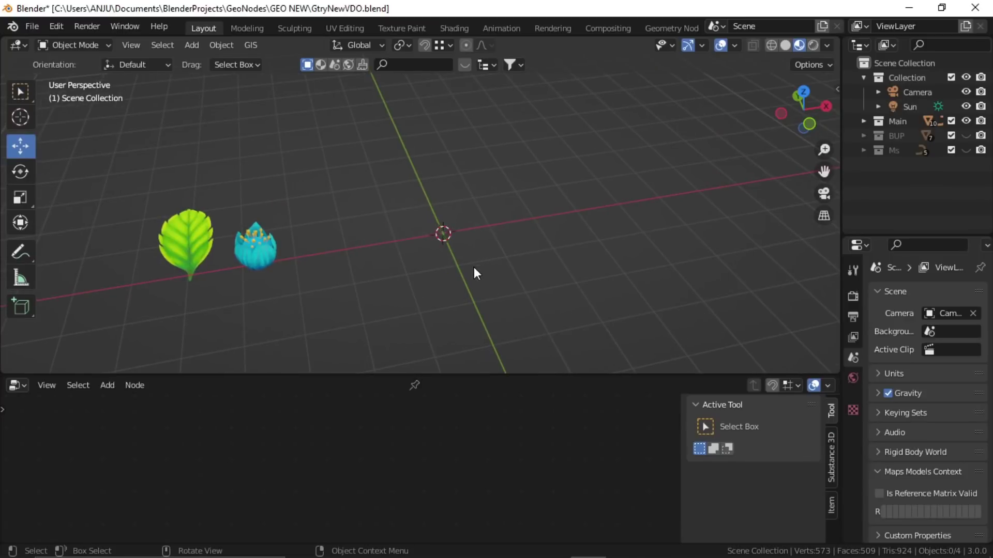
Add a Bezier curve at the world origin
{"action": "middle_click_drag", "start_coordinate": [476, 273], "coordinate": [506, 273]}
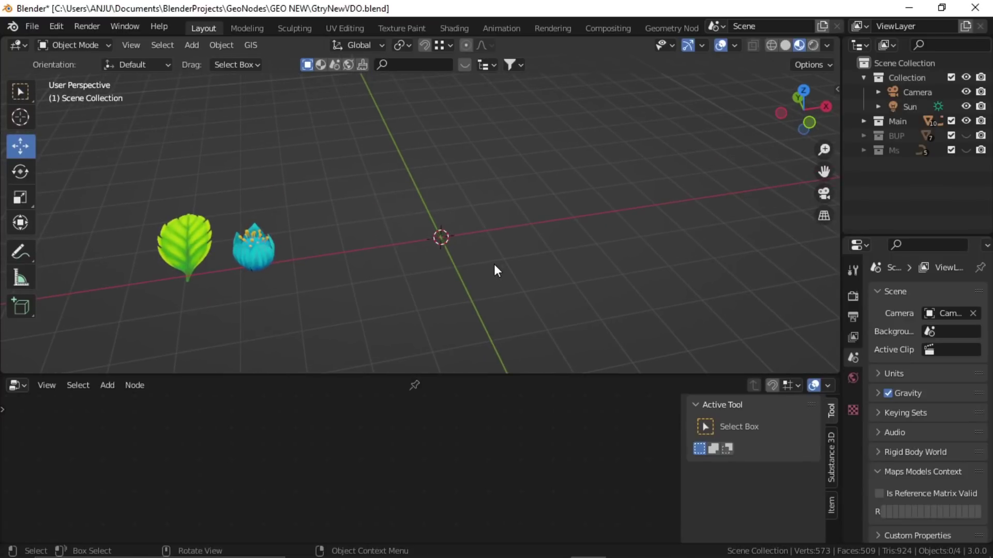
{"action": "key", "text": "shift+a"}
{"action": "mouse_move", "coordinate": [487, 264]}
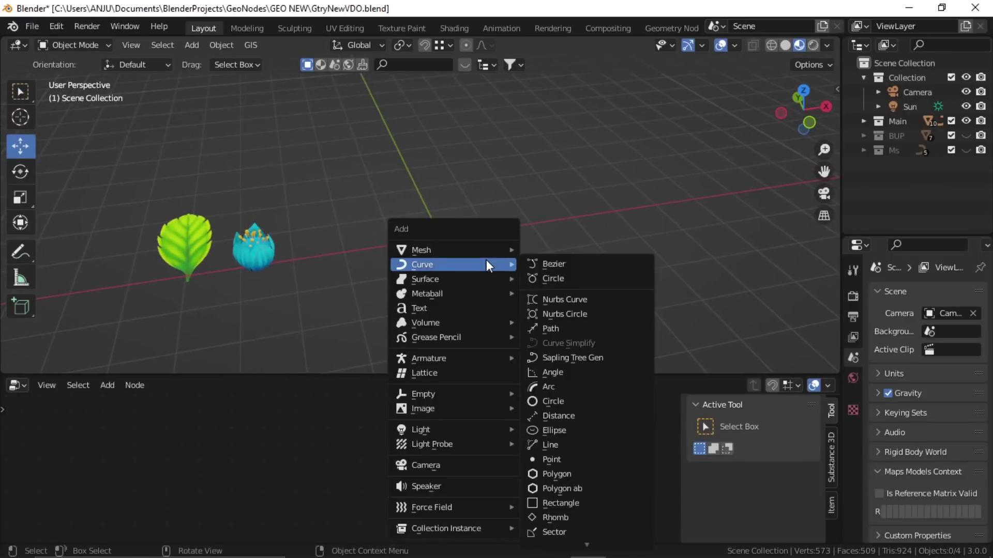
{"action": "left_click", "coordinate": [575, 264]}
{"action": "left_click", "coordinate": [568, 275]}
{"action": "middle_click_drag", "start_coordinate": [437, 229], "coordinate": [452, 259]}
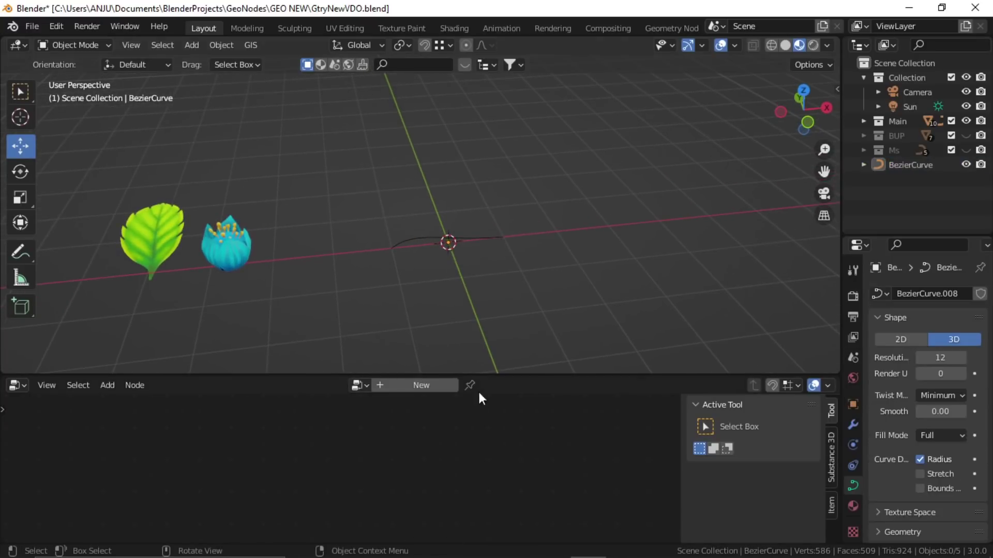
{"action": "middle_click_drag", "start_coordinate": [486, 327], "coordinate": [466, 274]}
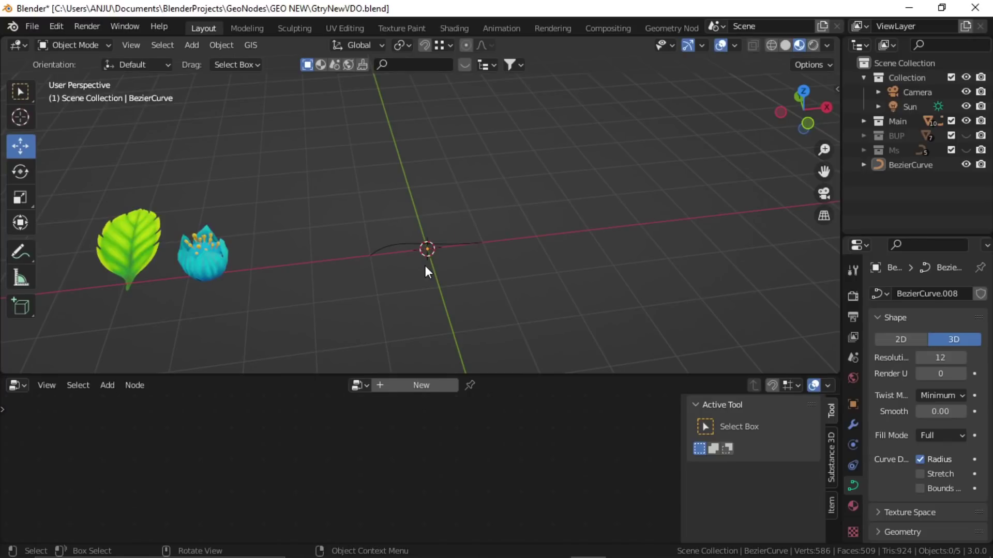
{"action": "left_click", "coordinate": [447, 243]}
{"action": "middle_click_drag", "start_coordinate": [435, 281], "coordinate": [432, 268]}
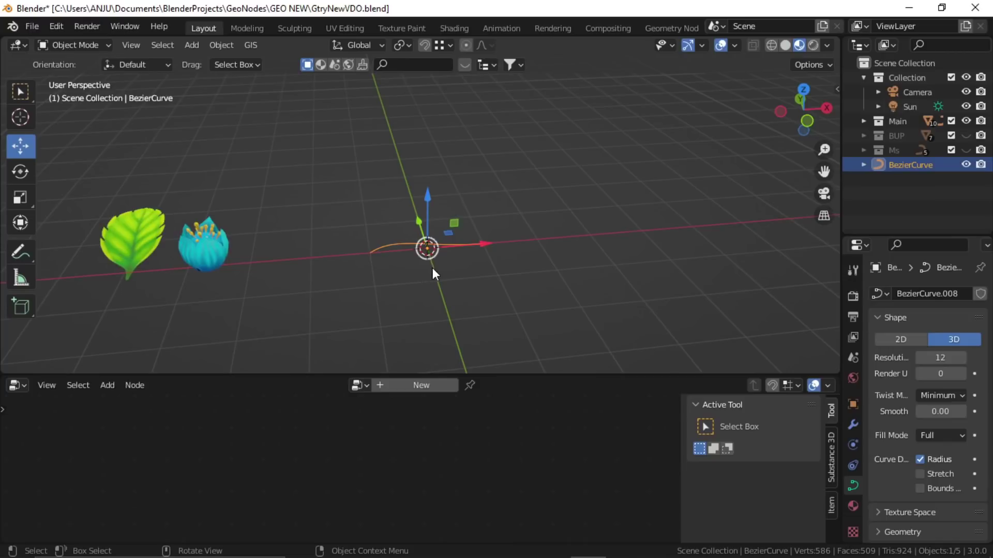
{"action": "middle_click_drag", "start_coordinate": [447, 268], "coordinate": [461, 276]}
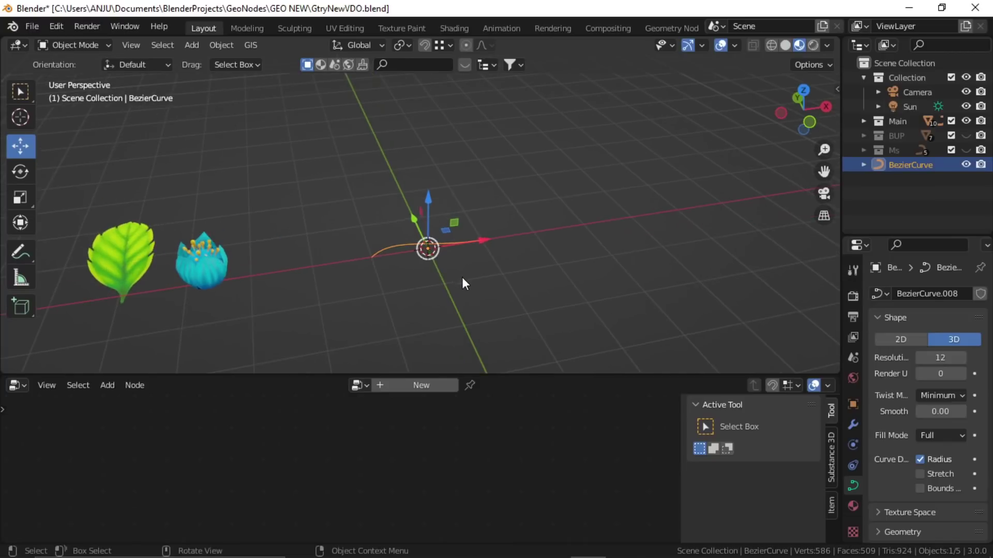
{"action": "left_click", "coordinate": [596, 322]}
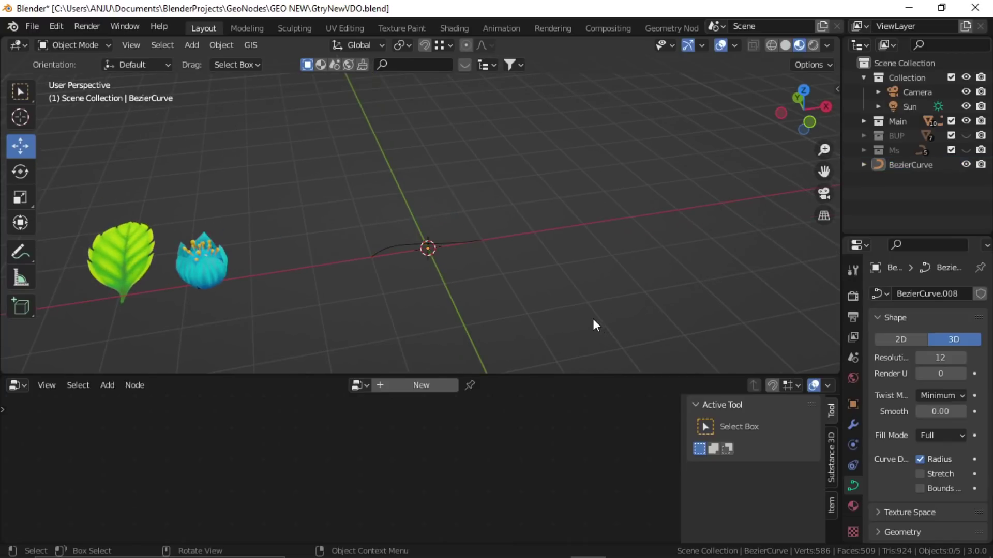
Create a new geometry node tree on the Bezier curve and enlarge the node editor area
{"action": "left_click", "coordinate": [426, 246]}
{"action": "middle_click_drag", "start_coordinate": [451, 262], "coordinate": [504, 303]}
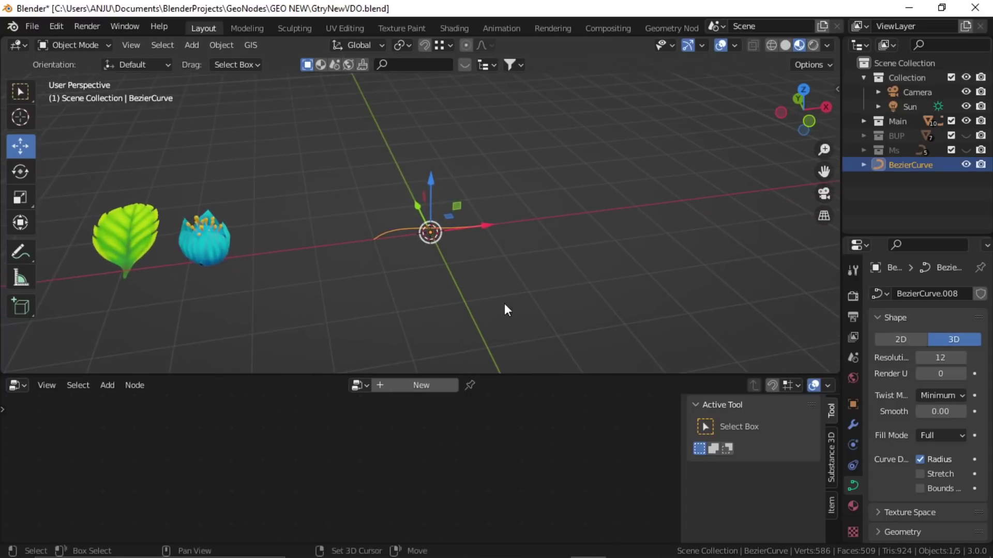
{"action": "left_click", "coordinate": [419, 385]}
{"action": "left_click_drag", "start_coordinate": [562, 374], "coordinate": [548, 329]}
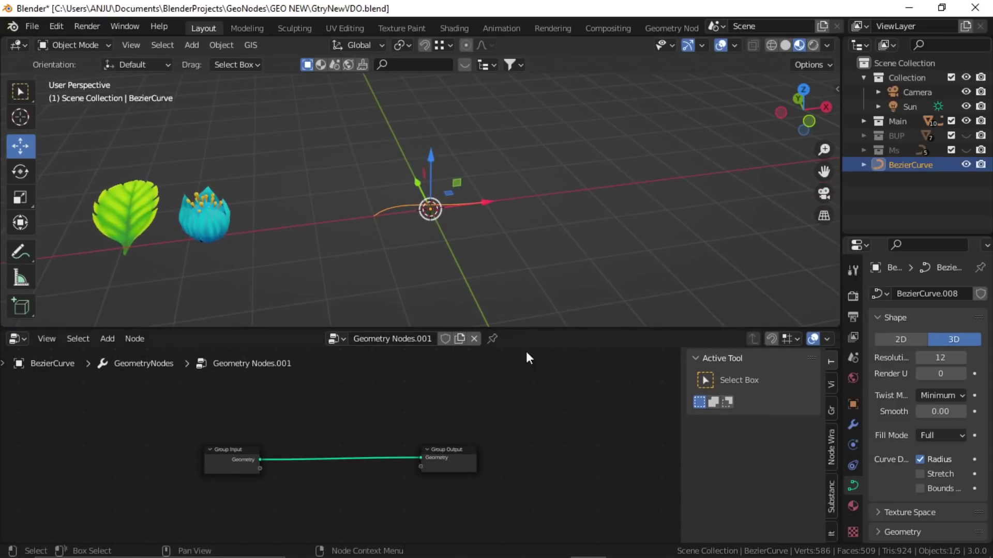
{"action": "scroll", "coordinate": [238, 378], "scroll_direction": "left", "scroll_amount": 2, "text": "ctrl"}
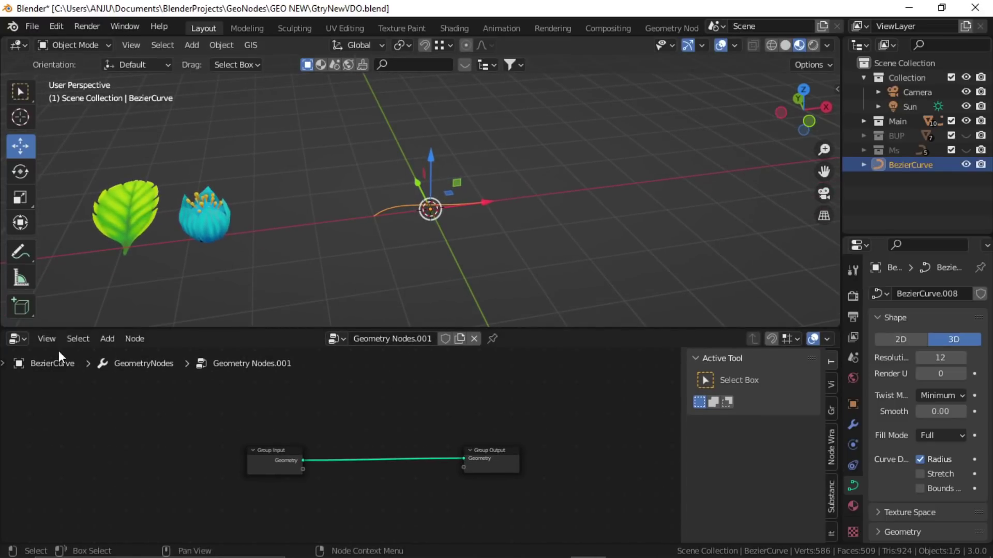
{"action": "left_click", "coordinate": [20, 339]}
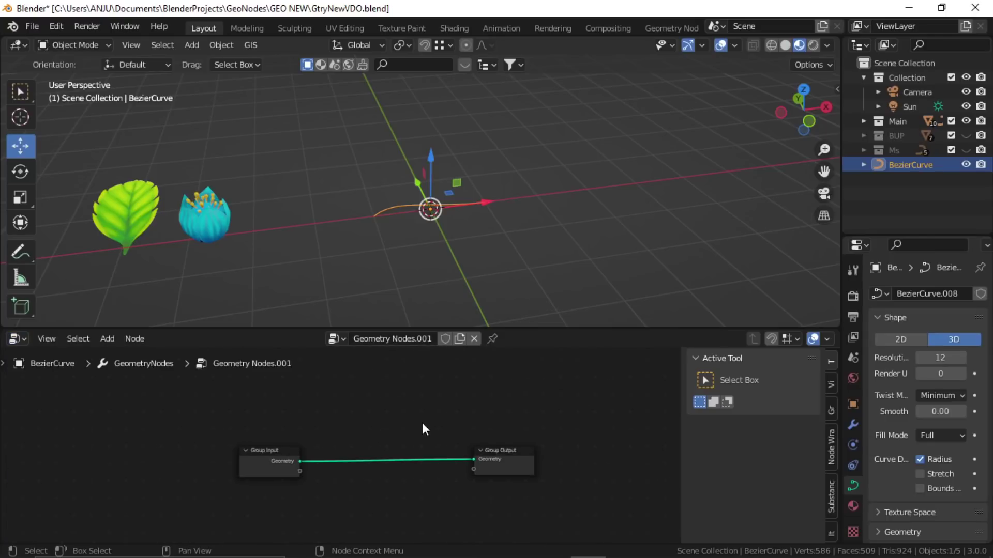
Cut the link between the Group Input and Group Output nodes
{"action": "scroll", "coordinate": [408, 421], "scroll_direction": "up", "scroll_amount": 2}
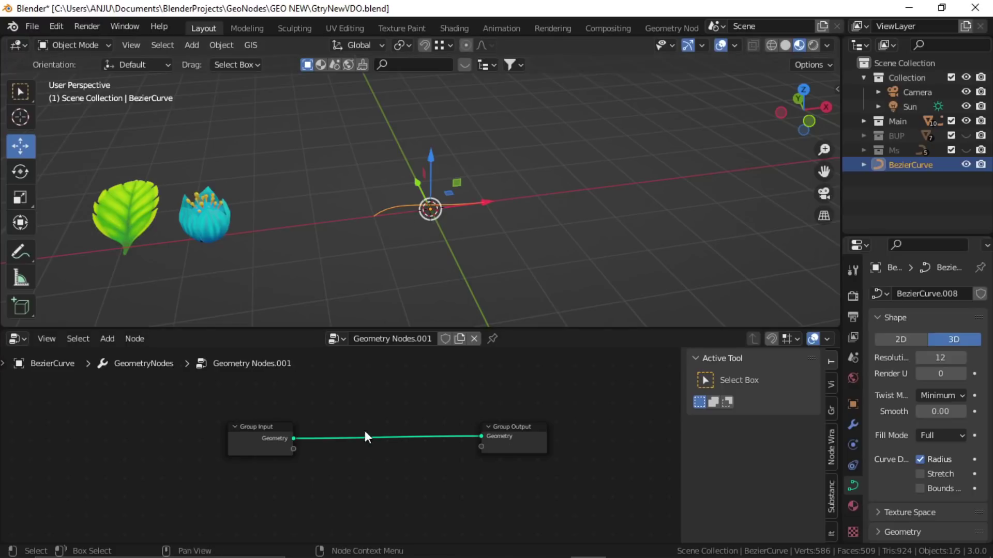
{"action": "mouse_move", "coordinate": [395, 409]}
{"action": "right_mouse_down", "text": "ctrl"}
{"action": "mouse_move", "coordinate": [380, 481]}
{"action": "mouse_move", "coordinate": [376, 459]}
{"action": "right_mouse_up", "text": "ctrl"}
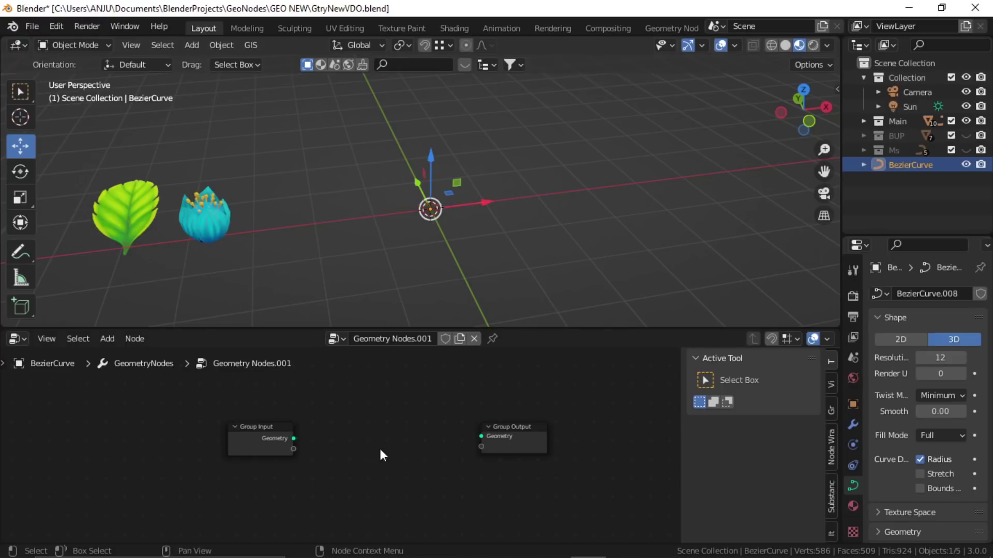
{"action": "scroll", "coordinate": [375, 453], "scroll_direction": "up", "scroll_amount": 2}
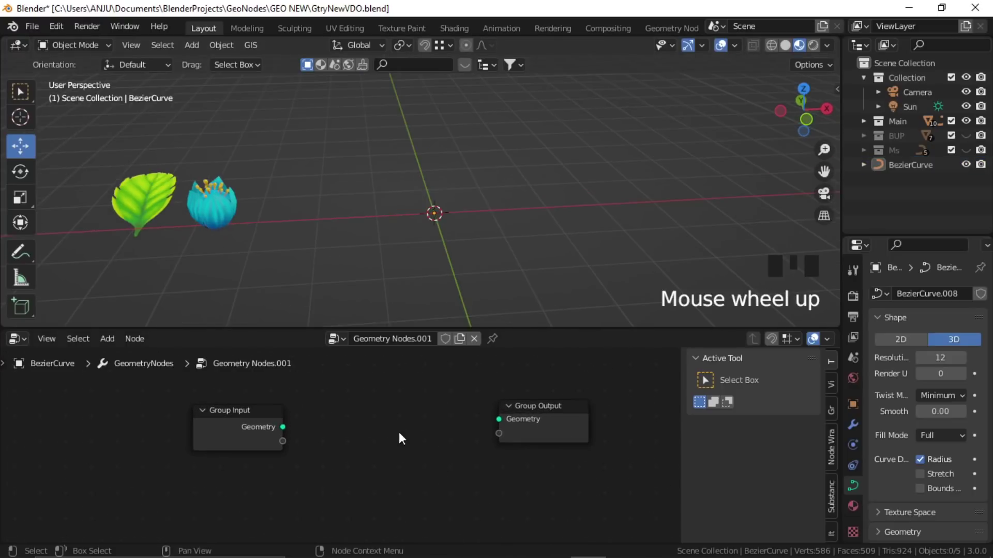
{"action": "middle_click_drag", "start_coordinate": [399, 432], "coordinate": [406, 447]}
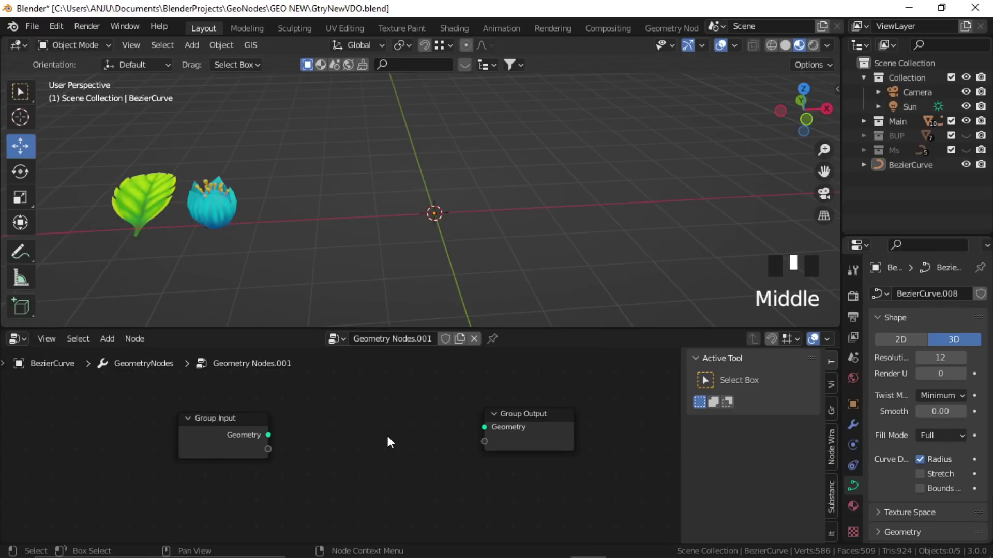
Add a Curve Circle node below the Group Input and Group Output nodes
{"action": "key", "text": "shift+a"}
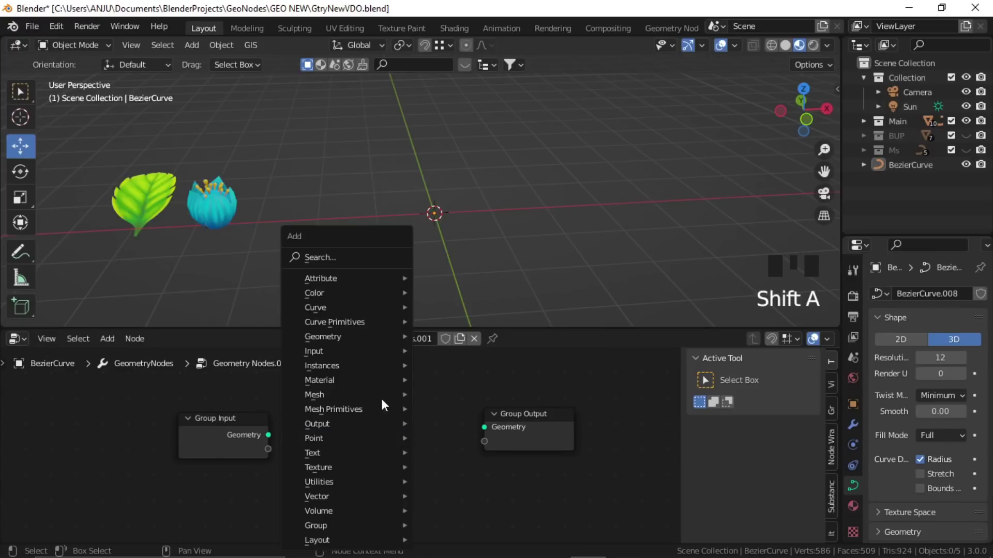
{"action": "left_click", "coordinate": [343, 258]}
{"action": "type", "text": "cir"}
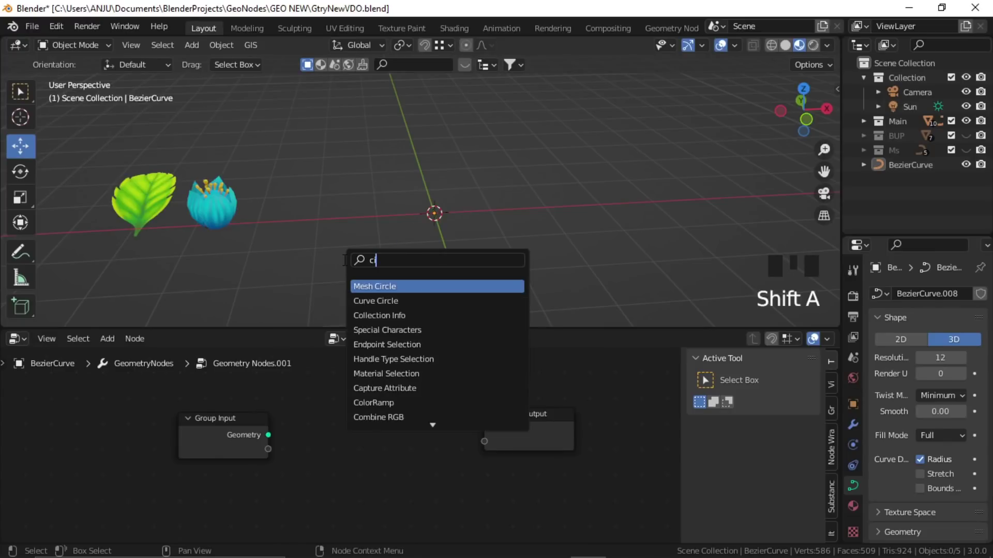
{"action": "key", "text": "Down"}
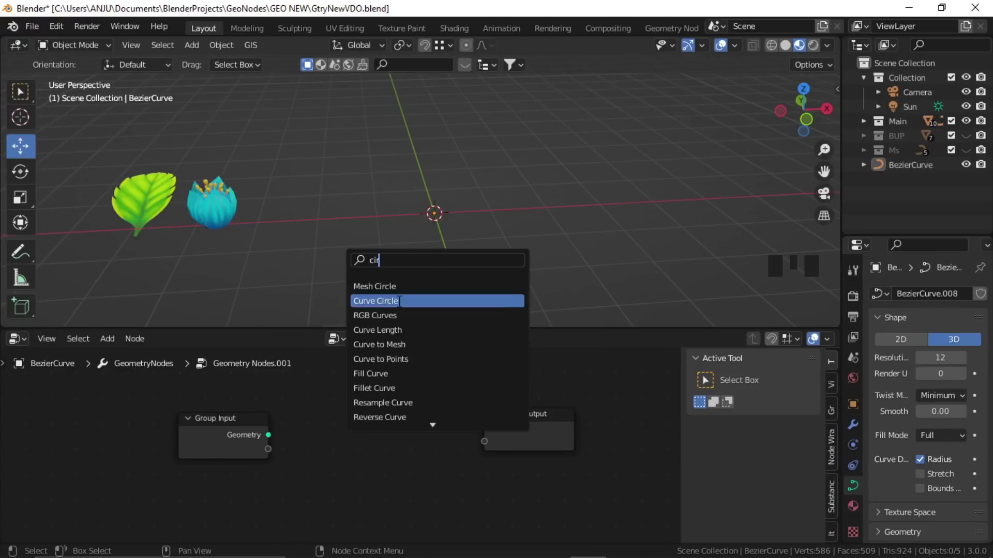
{"action": "key", "text": "Return"}
{"action": "left_click", "coordinate": [436, 485]}
Add a Curve to Mesh node between Group Input and Group Output, with the Curve Circle node moved clear of it
{"action": "key", "text": "shift+a"}
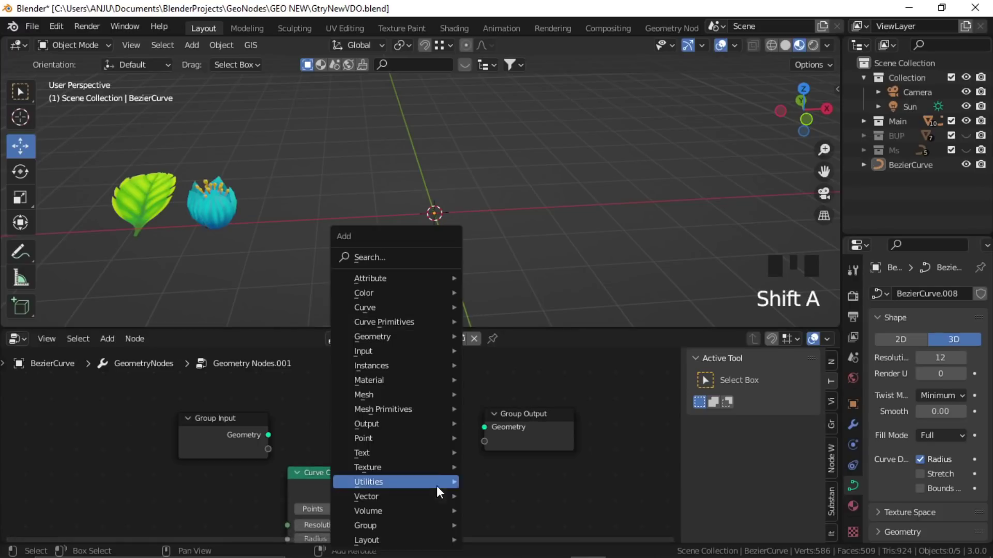
{"action": "left_click", "coordinate": [391, 257]}
{"action": "type", "text": "cu"}
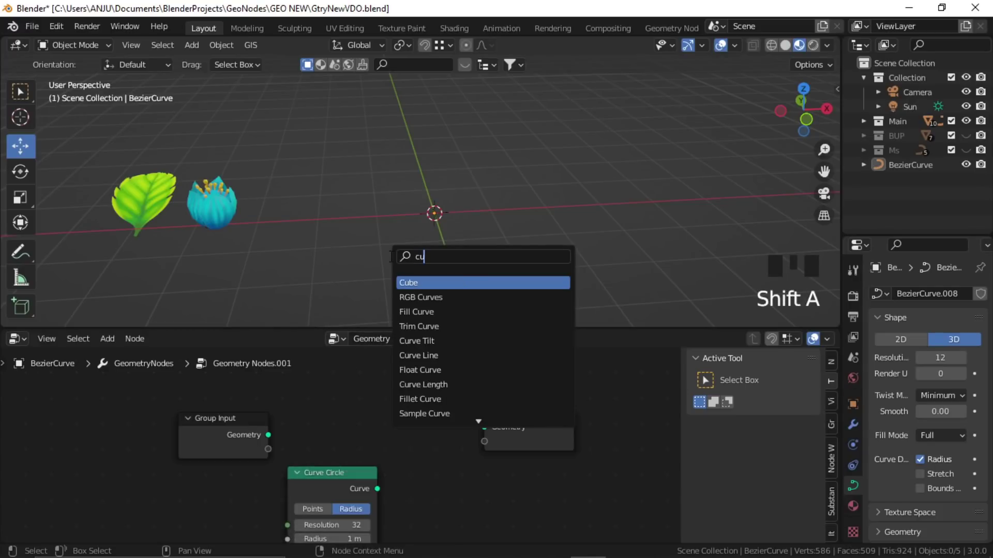
{"action": "type", "text": "rvet"}
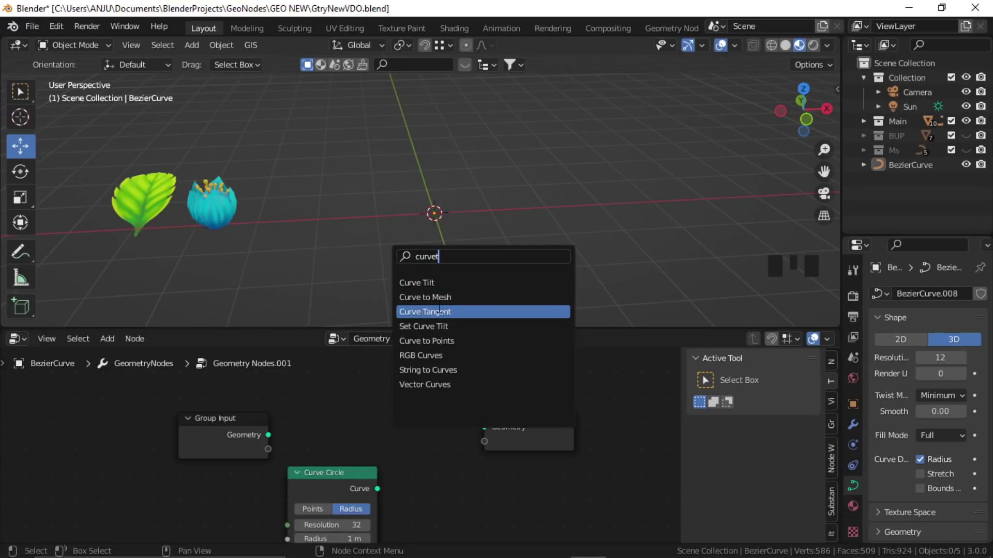
{"action": "left_click", "coordinate": [450, 298]}
{"action": "left_click", "coordinate": [414, 440]}
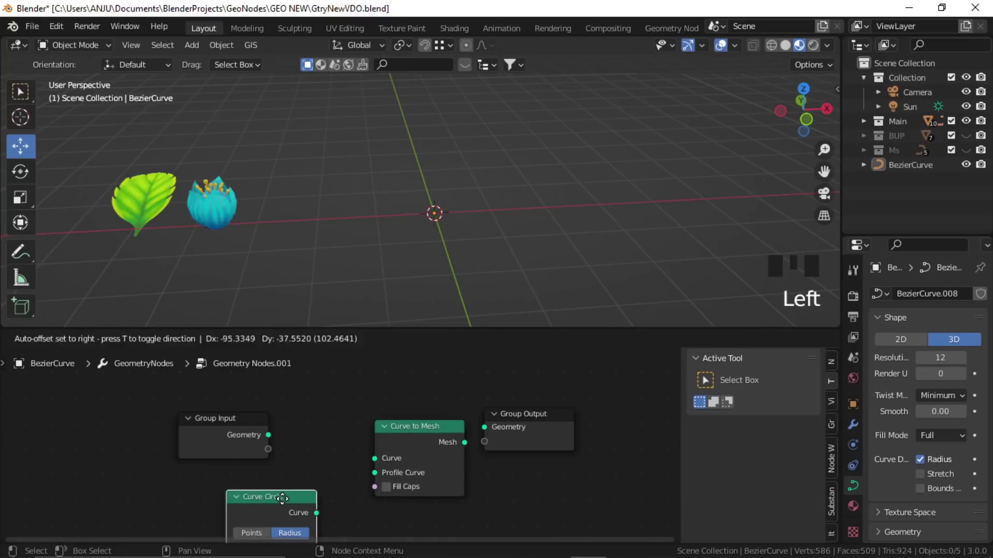
{"action": "left_click", "coordinate": [395, 440]}
Route the Group Input geometry through Curve to Mesh into the Group Output, using Curve Circle as the profile curve
{"action": "left_click_drag", "start_coordinate": [268, 435], "coordinate": [356, 458]}
{"action": "left_click_drag", "start_coordinate": [446, 442], "coordinate": [587, 414]}
{"action": "left_click", "coordinate": [496, 466]}
{"action": "scroll", "coordinate": [467, 449], "scroll_direction": "down", "scroll_amount": 3}
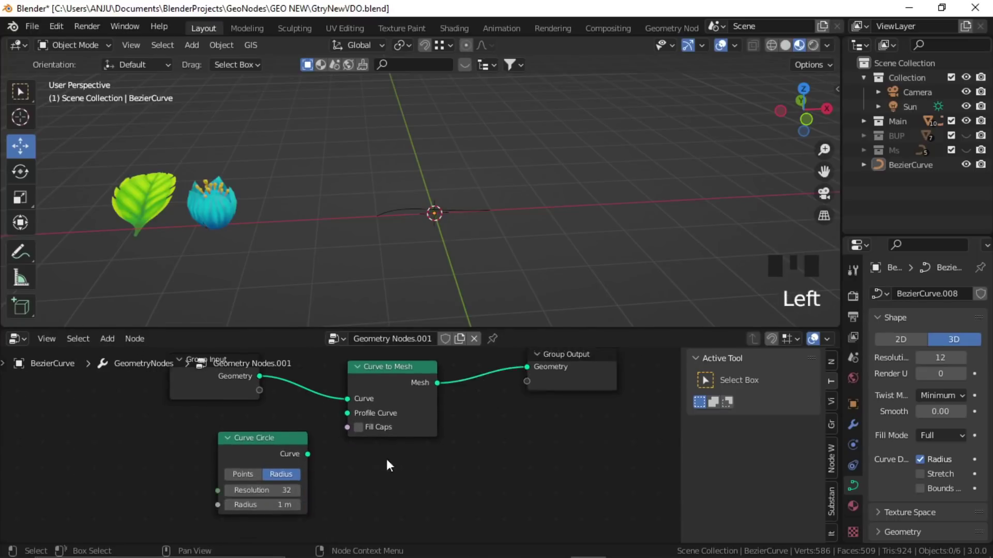
{"action": "left_click_drag", "start_coordinate": [261, 439], "coordinate": [347, 413]}
{"action": "middle_click_drag", "start_coordinate": [491, 447], "coordinate": [490, 471]}
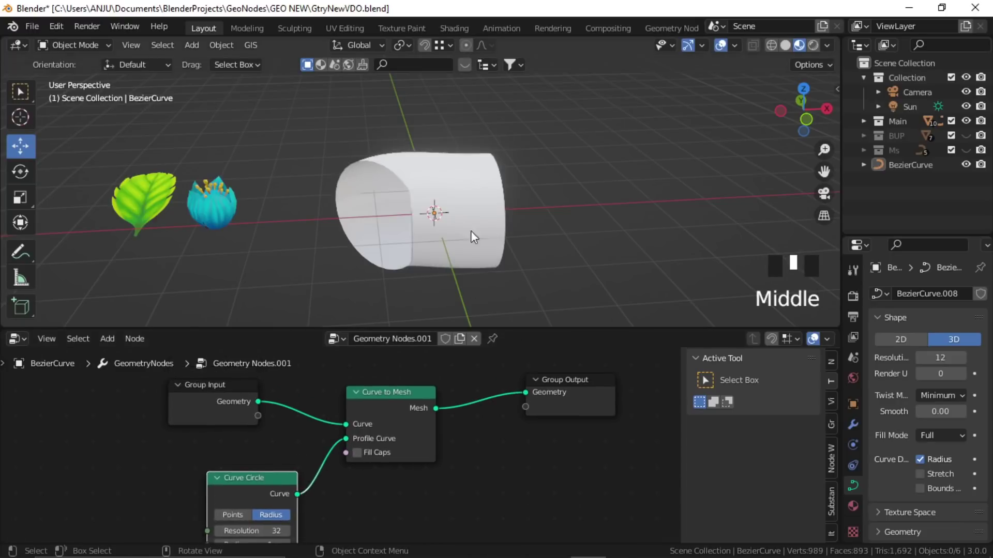
Set the Curve Circle resolution to 12 and its radius to 0.07 m
{"action": "scroll", "coordinate": [437, 421], "scroll_direction": "up", "scroll_amount": 3}
{"action": "left_click", "coordinate": [271, 463]}
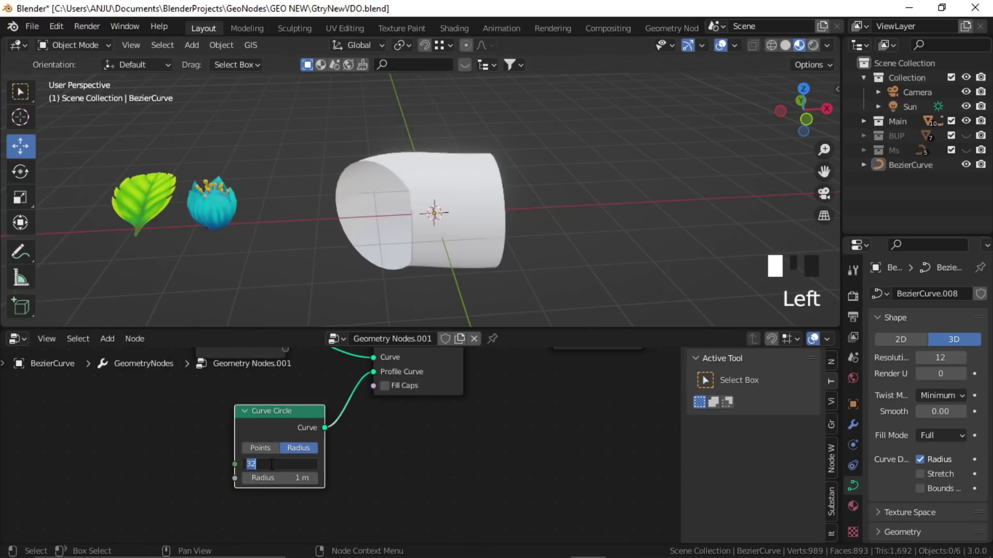
{"action": "key", "text": "Tab"}
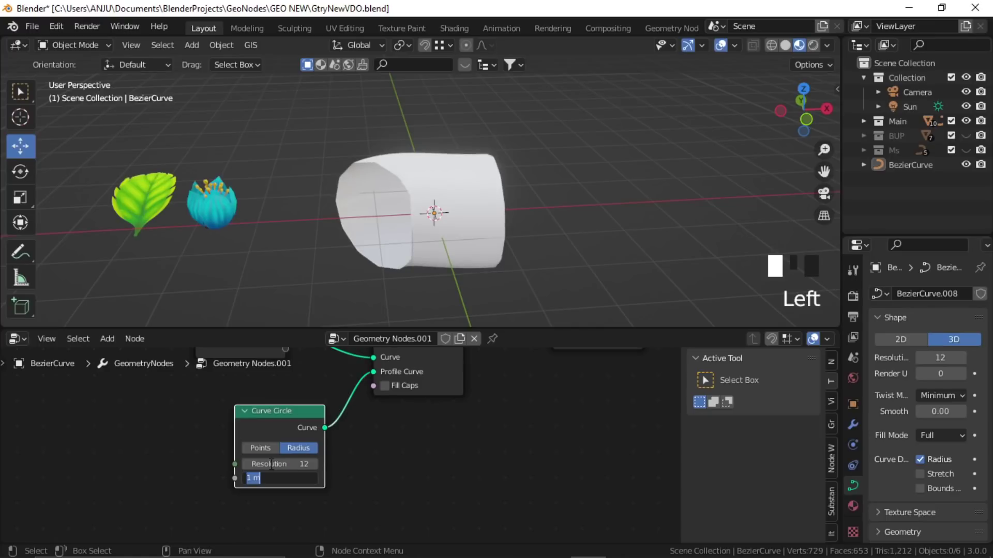
{"action": "type", "text": "0.07"}
{"action": "key", "text": "Return"}
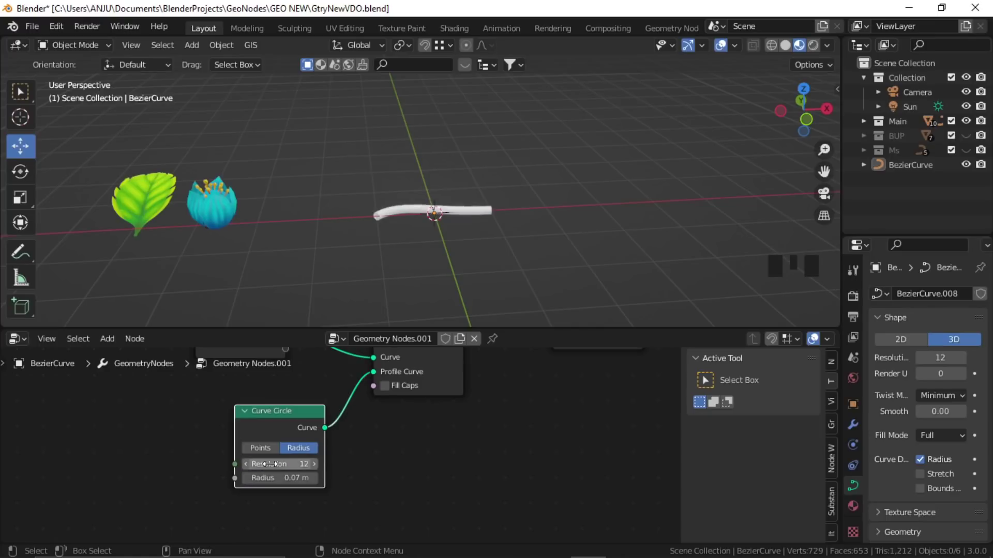
Delete all control points of the Bezier curve in Edit Mode
{"action": "scroll", "coordinate": [457, 207], "scroll_direction": "up", "scroll_amount": 2}
{"action": "middle_click_drag", "start_coordinate": [457, 208], "coordinate": [445, 219], "text": "shift"}
{"action": "left_click", "coordinate": [443, 222]}
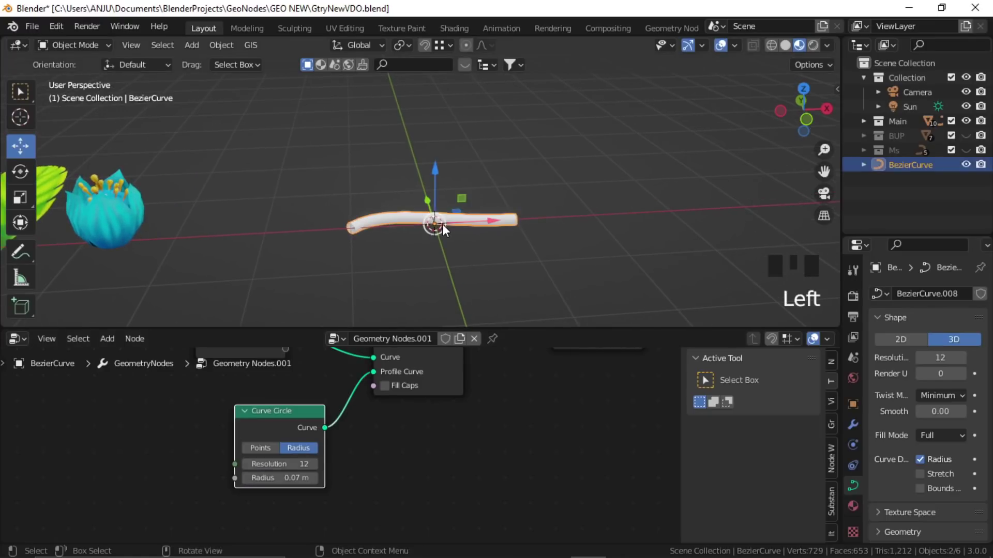
{"action": "key", "text": "Tab"}
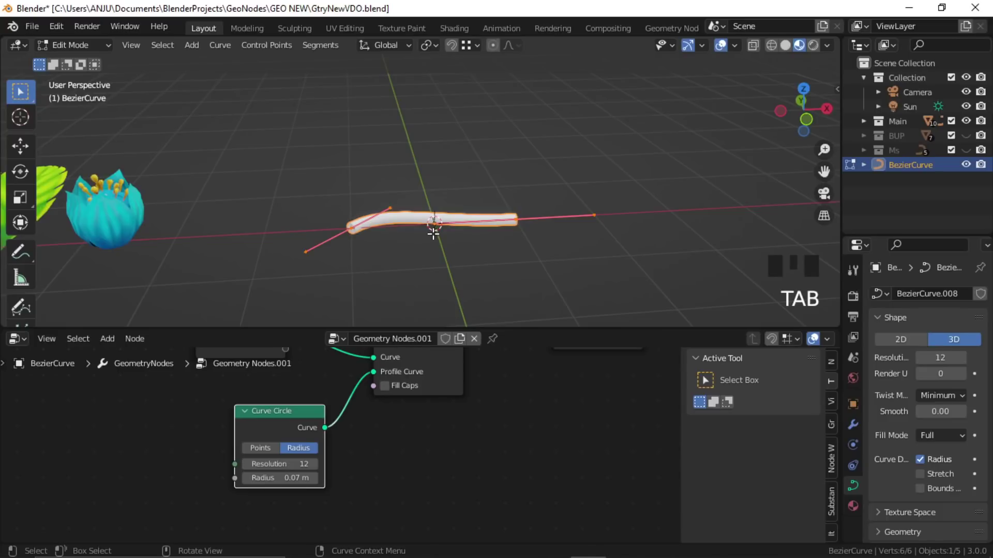
{"action": "key", "text": "x"}
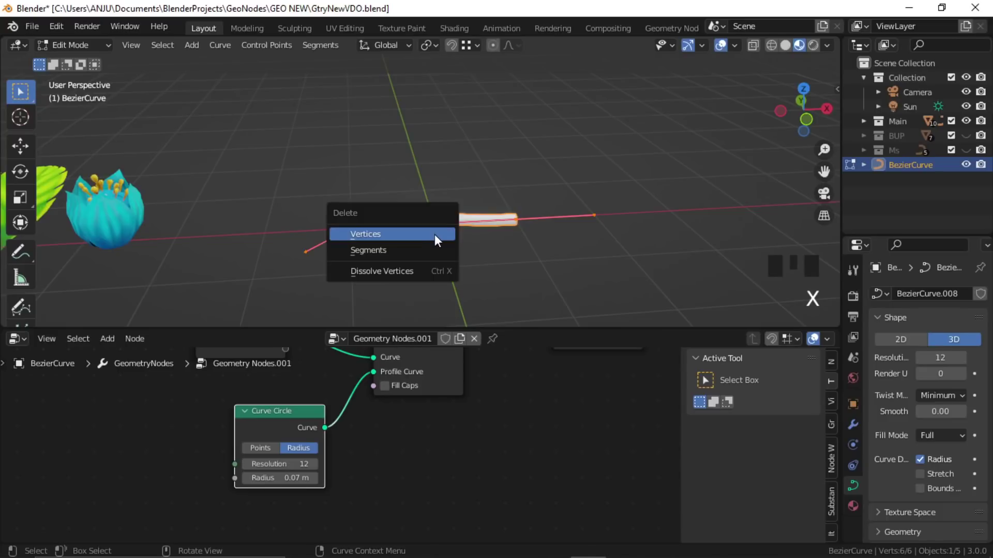
{"action": "left_click", "coordinate": [422, 235]}
Draw a gently S-shaped curve upward from the origin in front view with the Draw tool, and return to Object Mode
{"action": "middle_click_drag", "start_coordinate": [422, 234], "coordinate": [554, 246], "text": "alt"}
{"action": "key", "text": "ctrl+z"}
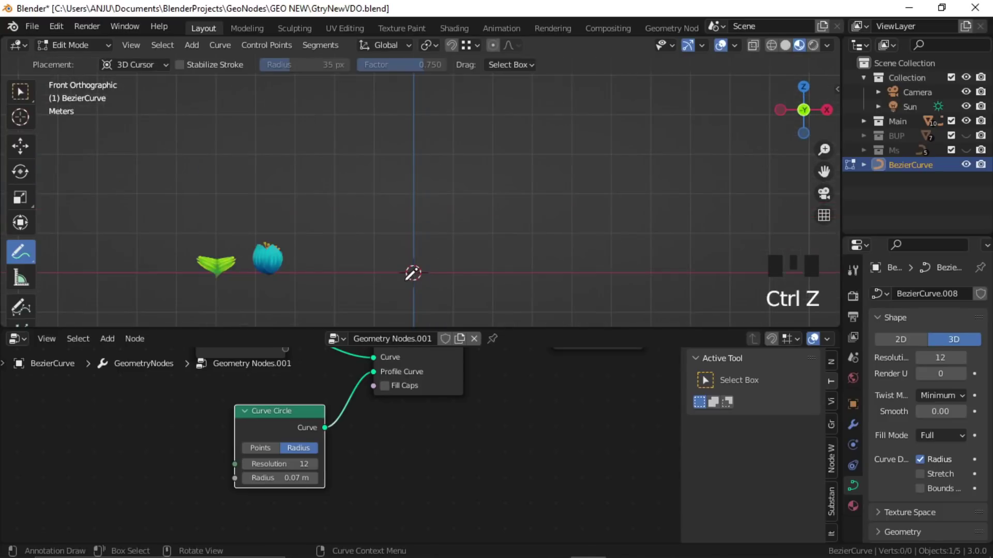
{"action": "left_click", "coordinate": [20, 307]}
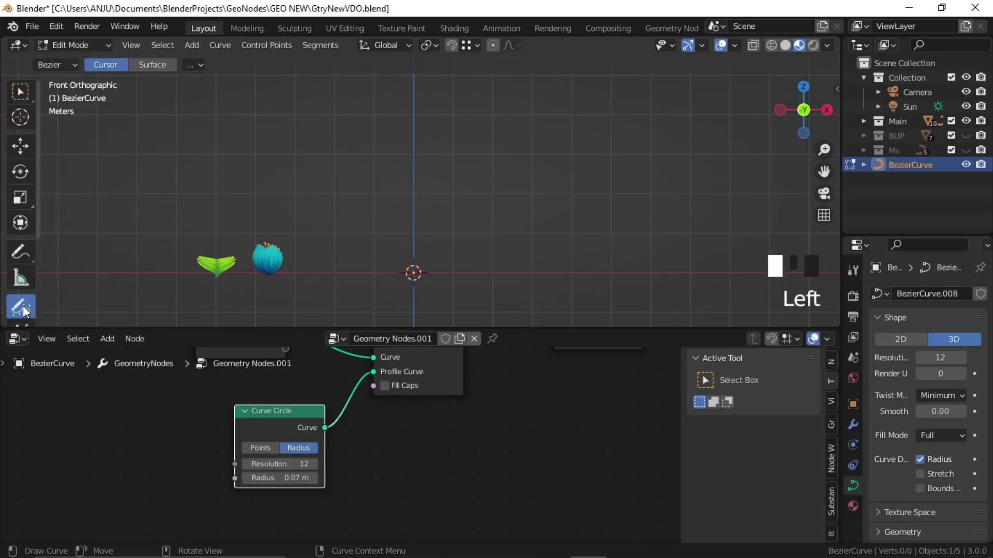
{"action": "mouse_move", "coordinate": [413, 272]}
{"action": "left_mouse_down"}
{"action": "mouse_move", "coordinate": [408, 231]}
{"action": "mouse_move", "coordinate": [426, 93]}
{"action": "mouse_move", "coordinate": [414, 89]}
{"action": "left_mouse_up"}
{"action": "key", "text": "Tab"}
{"action": "left_click", "coordinate": [479, 194]}
{"action": "middle_click_drag", "start_coordinate": [479, 194], "coordinate": [426, 212]}
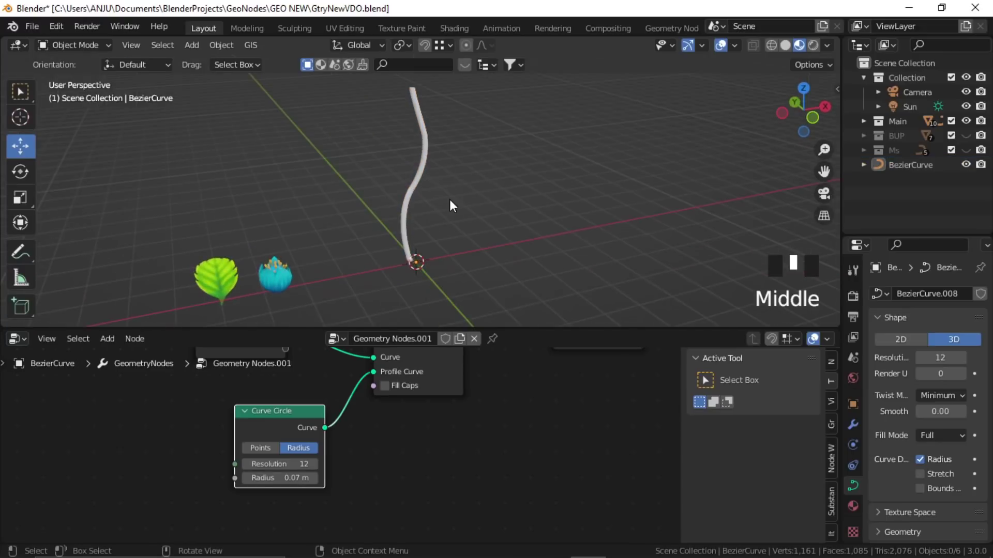
Create a new material on the stem curve and name it PSTEM
{"action": "scroll", "coordinate": [450, 199], "scroll_direction": "up", "scroll_amount": 2}
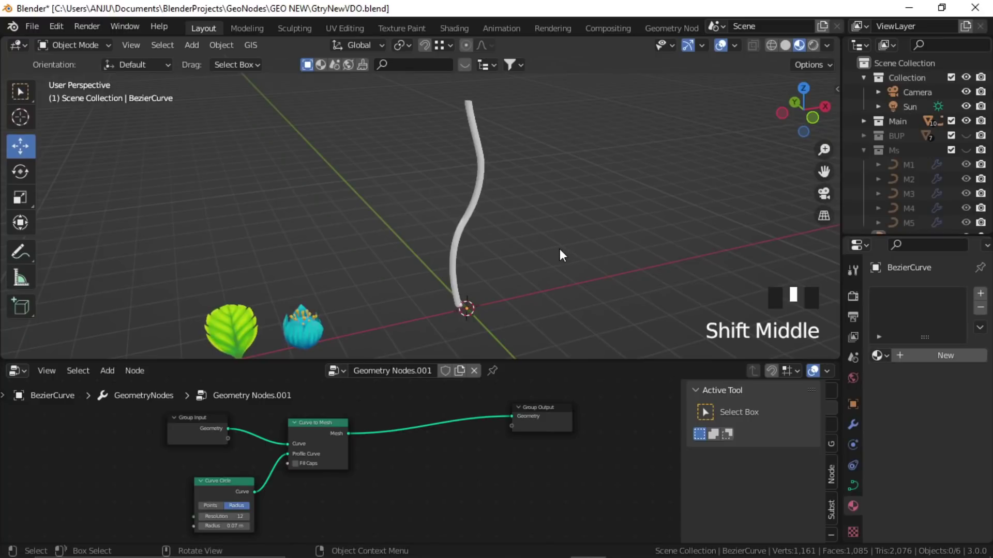
{"action": "middle_click_drag", "start_coordinate": [516, 264], "coordinate": [437, 239], "text": "shift"}
{"action": "left_click", "coordinate": [438, 221]}
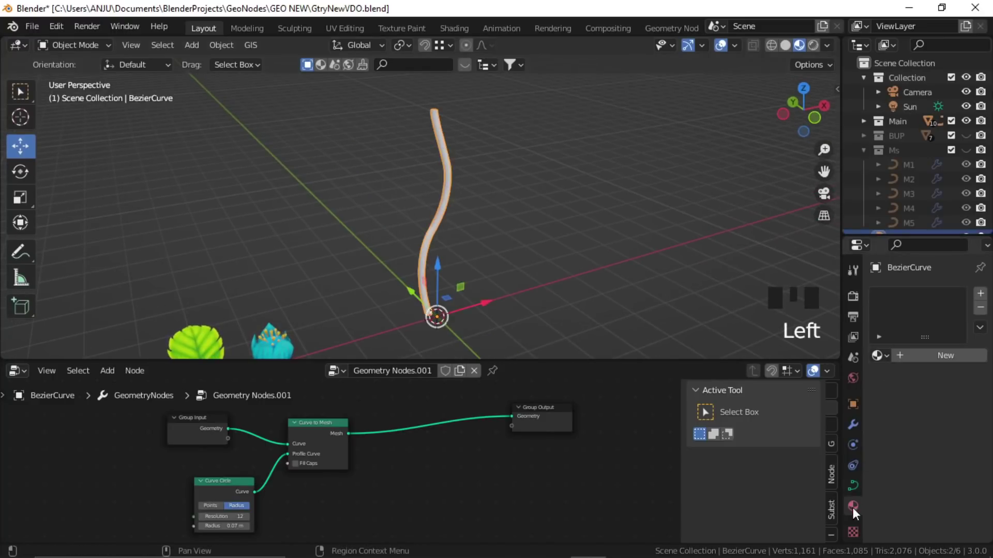
{"action": "left_click", "coordinate": [923, 356]}
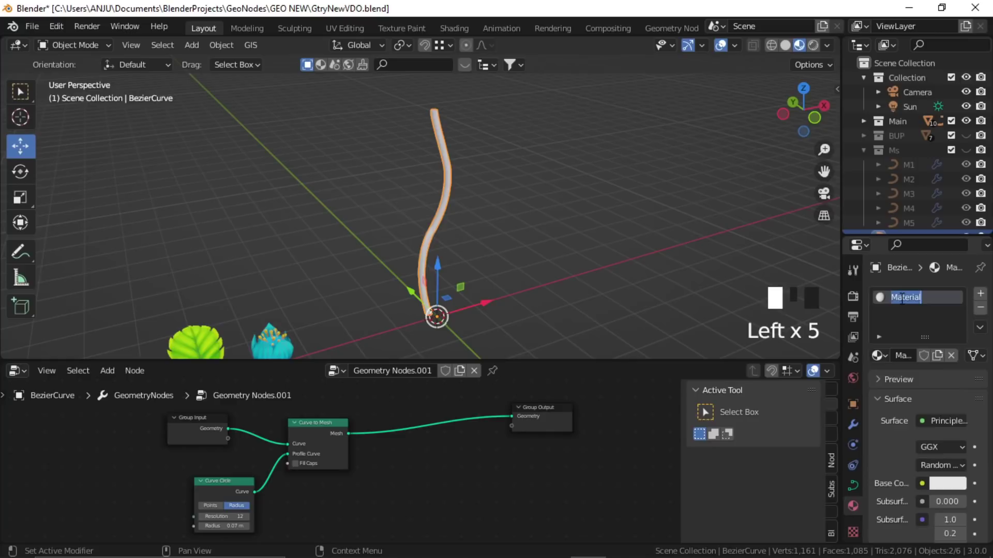
{"action": "type", "text": "PSTEM"}
{"action": "key", "text": "Return"}
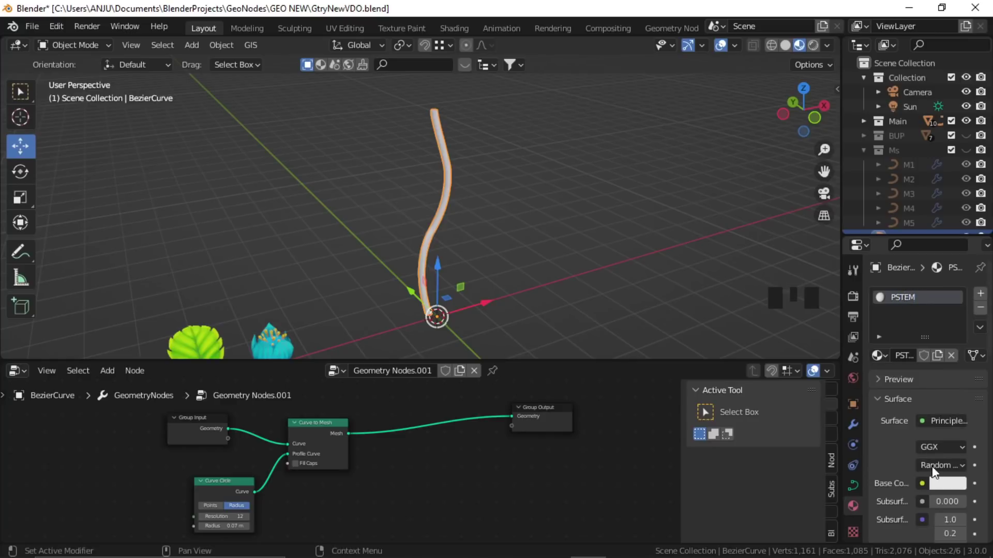
Set the base colour of the PSTEM material to a dark reddish brown
{"action": "left_click", "coordinate": [939, 482]}
{"action": "left_click", "coordinate": [876, 373]}
{"action": "left_click_drag", "start_coordinate": [954, 290], "coordinate": [954, 368]}
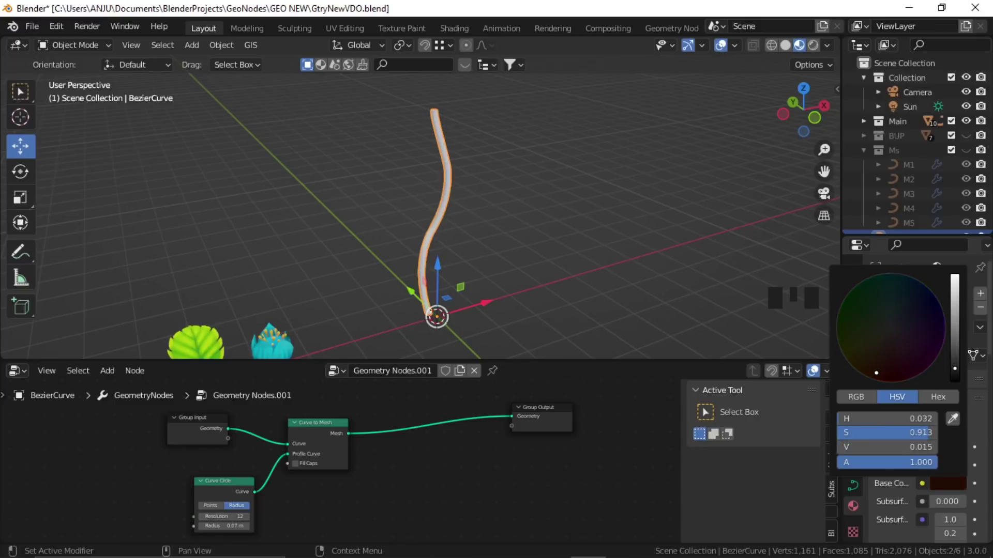
{"action": "left_click", "coordinate": [503, 485]}
Add a Set Material node in the free space below the link from Curve to Mesh to Group Output
{"action": "middle_click_drag", "start_coordinate": [387, 476], "coordinate": [417, 450]}
{"action": "scroll", "coordinate": [419, 483], "scroll_direction": "up", "scroll_amount": 2}
{"action": "key", "text": "shift+a"}
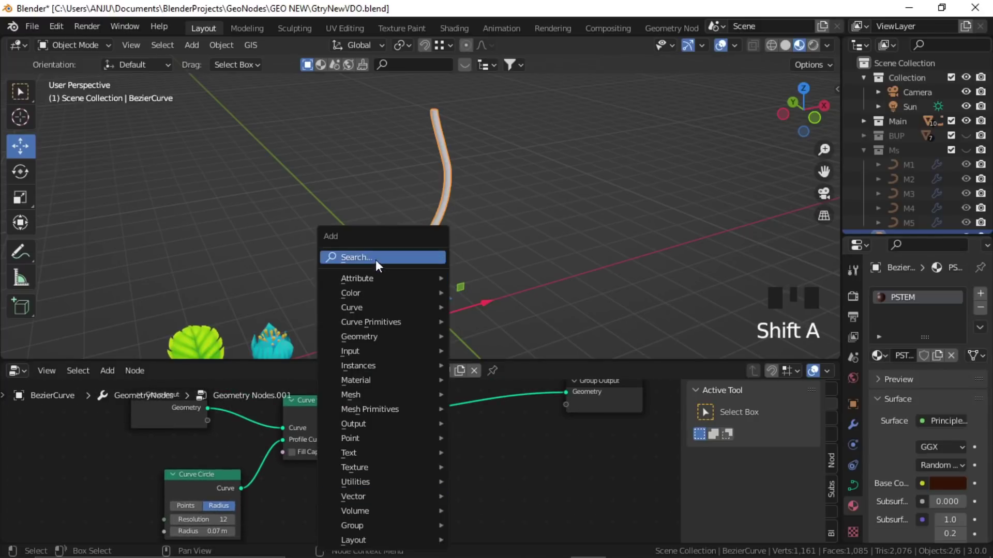
{"action": "left_click", "coordinate": [376, 260]}
{"action": "type", "text": "mater"}
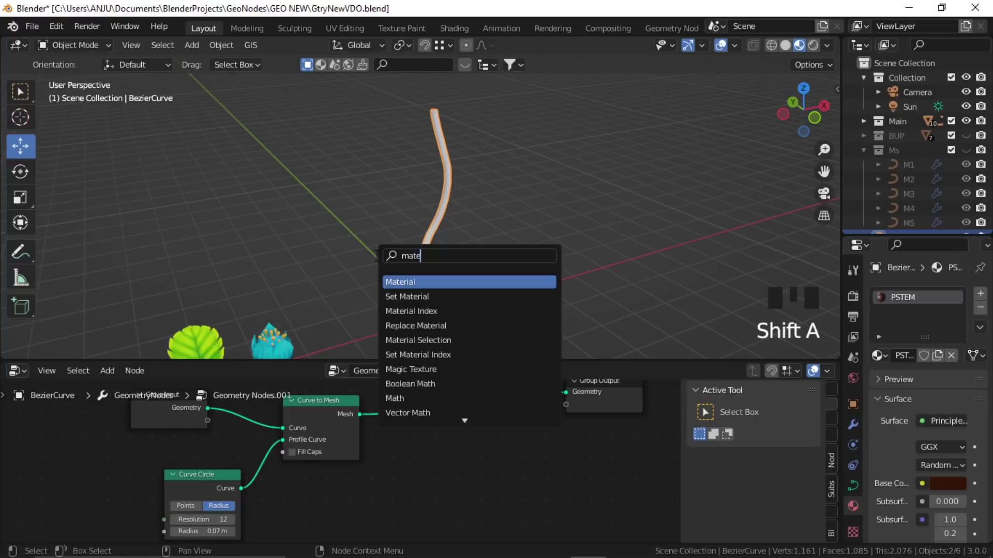
{"action": "left_click", "coordinate": [421, 297]}
{"action": "left_click", "coordinate": [443, 487]}
Route the Curve to Mesh output through the Set Material node into the Group Output geometry
{"action": "middle_click_drag", "start_coordinate": [394, 452], "coordinate": [360, 458]}
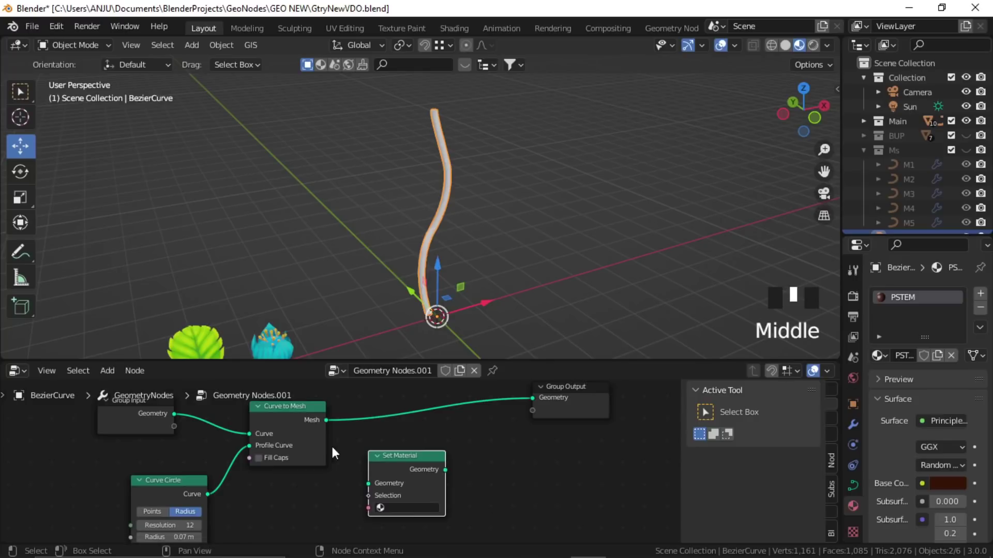
{"action": "left_click_drag", "start_coordinate": [326, 420], "coordinate": [368, 483]}
{"action": "left_click_drag", "start_coordinate": [450, 468], "coordinate": [535, 445]}
{"action": "middle_click_drag", "start_coordinate": [535, 445], "coordinate": [501, 443]}
Assign the PSTEM material in the Set Material node
{"action": "scroll", "coordinate": [410, 470], "scroll_direction": "up", "scroll_amount": 3}
{"action": "left_click", "coordinate": [425, 480]}
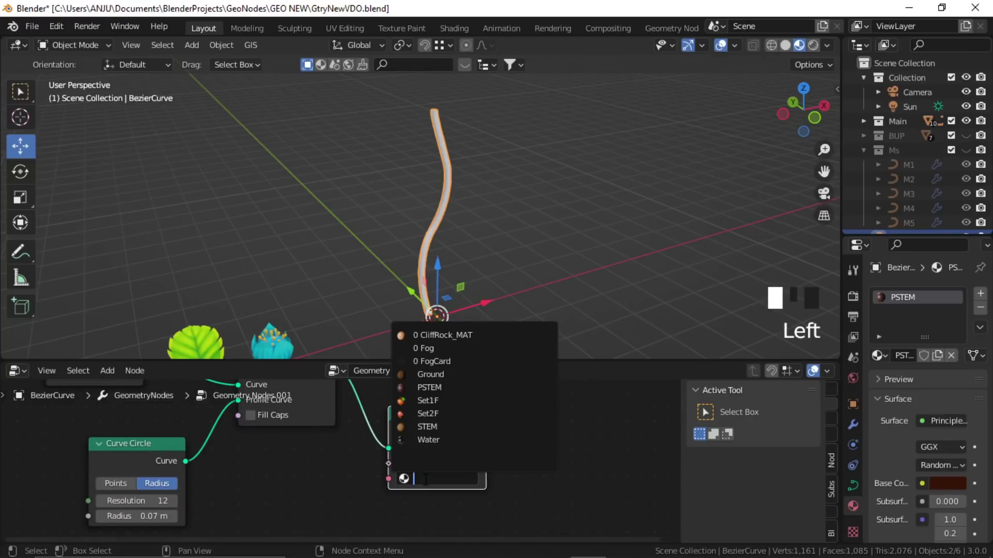
{"action": "type", "text": "pst"}
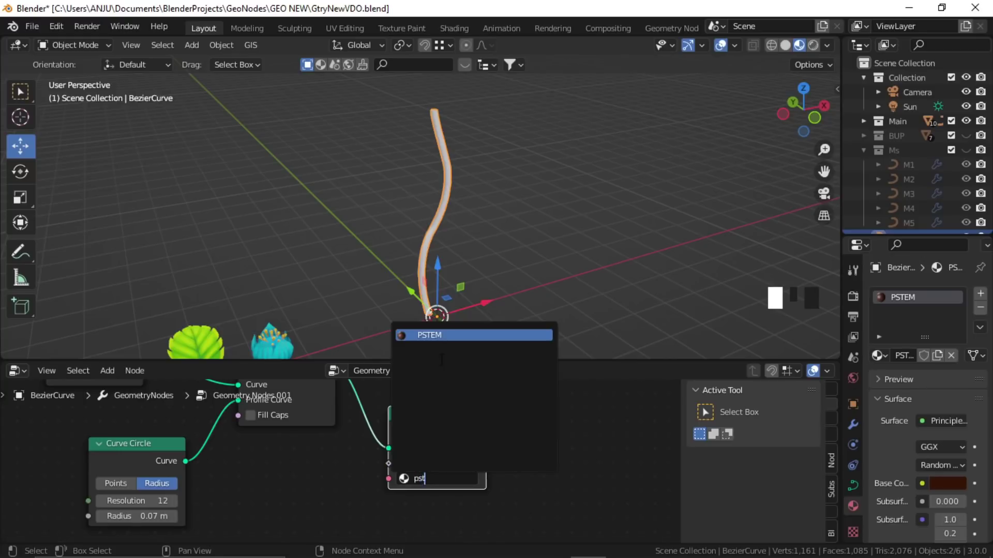
{"action": "key", "text": "Return"}
{"action": "mouse_move", "coordinate": [406, 236]}
{"action": "middle_mouse_down"}
{"action": "mouse_move", "coordinate": [290, 211]}
{"action": "mouse_move", "coordinate": [408, 227]}
{"action": "middle_mouse_up"}
{"action": "scroll", "coordinate": [939, 440], "scroll_direction": "down", "scroll_amount": 3}
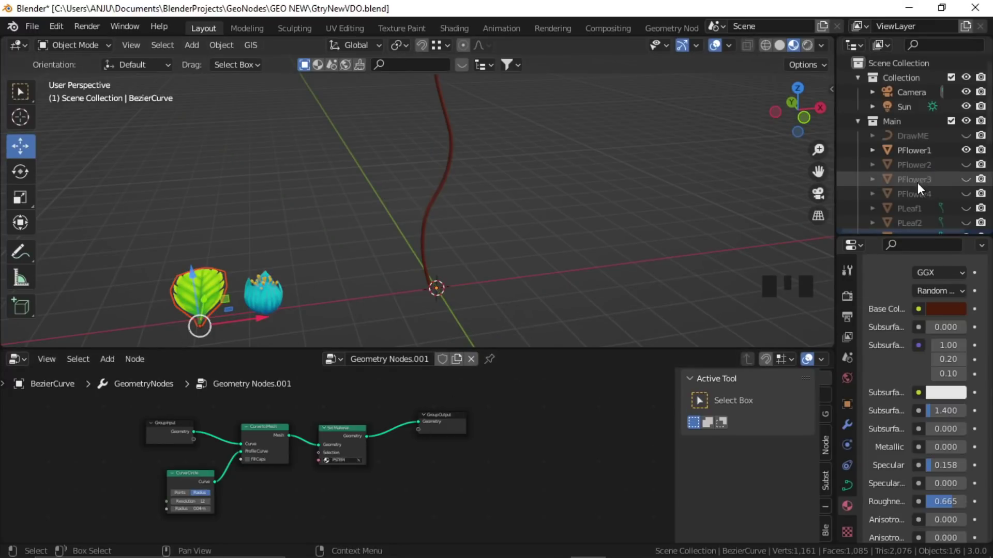
Add an Object Info node from PFlower1 and switch its object to PLeaf3 with As Instance enabled
{"action": "left_click_drag", "start_coordinate": [912, 150], "coordinate": [302, 509]}
{"action": "middle_click_drag", "start_coordinate": [412, 495], "coordinate": [324, 470]}
{"action": "scroll", "coordinate": [434, 463], "scroll_direction": "up", "scroll_amount": 5}
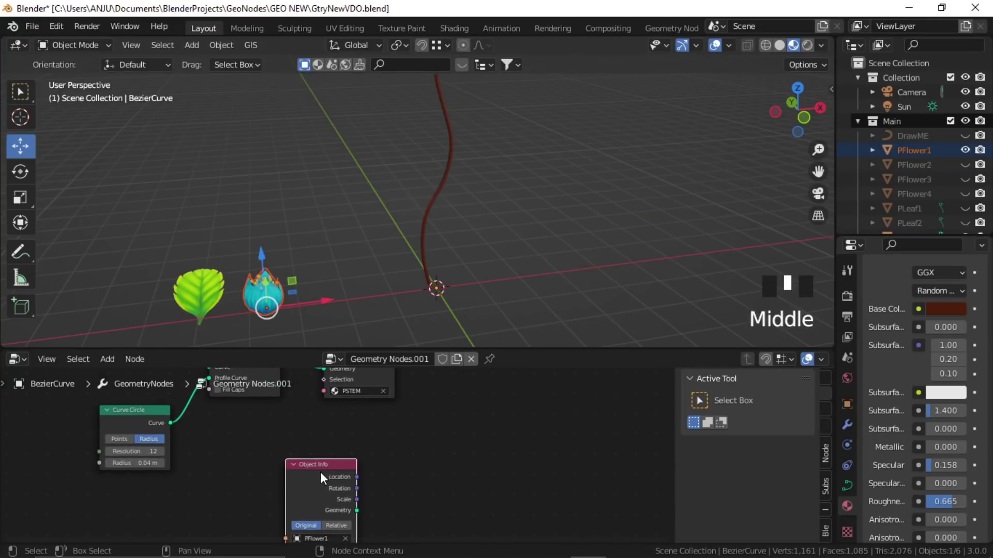
{"action": "scroll", "coordinate": [388, 476], "scroll_direction": "down", "scroll_amount": 3}
{"action": "middle_click_drag", "start_coordinate": [486, 470], "coordinate": [441, 492]}
{"action": "scroll", "coordinate": [395, 475], "scroll_direction": "down", "scroll_amount": 3}
{"action": "left_click", "coordinate": [475, 444]}
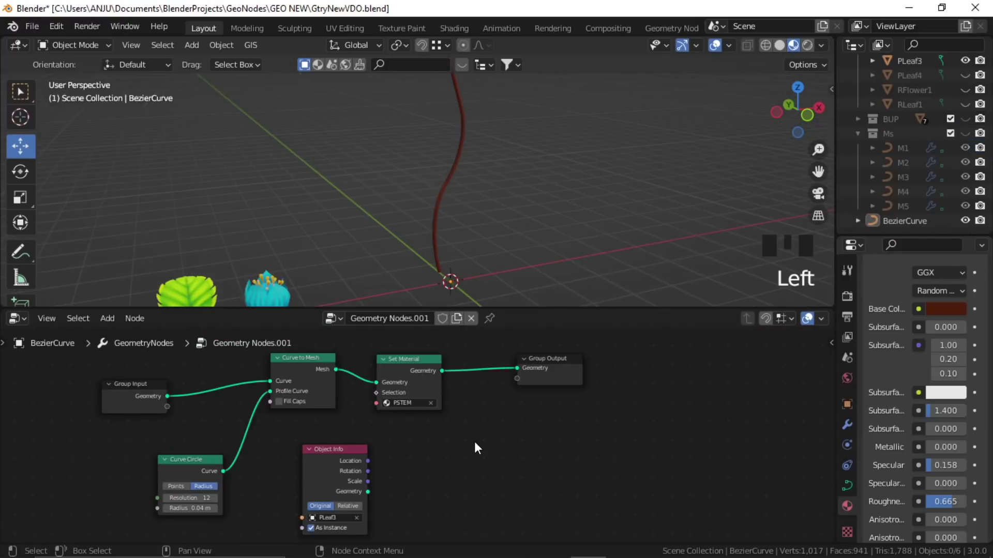
Add an Instance on Points node beside the Object Info node
{"action": "key", "text": "shift+a"}
{"action": "left_click", "coordinate": [449, 257]}
{"action": "type", "text": "INS"}
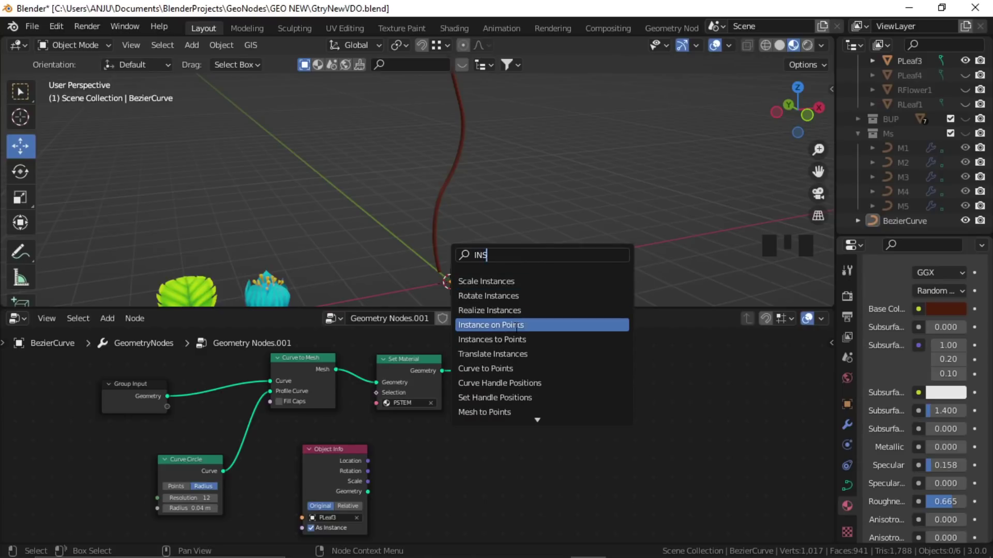
{"action": "left_click", "coordinate": [512, 325]}
{"action": "left_click", "coordinate": [523, 498]}
Lower the Object Info node slightly and connect its Geometry output to the Instance input of Instance on Points
{"action": "middle_click_drag", "start_coordinate": [608, 491], "coordinate": [640, 498]}
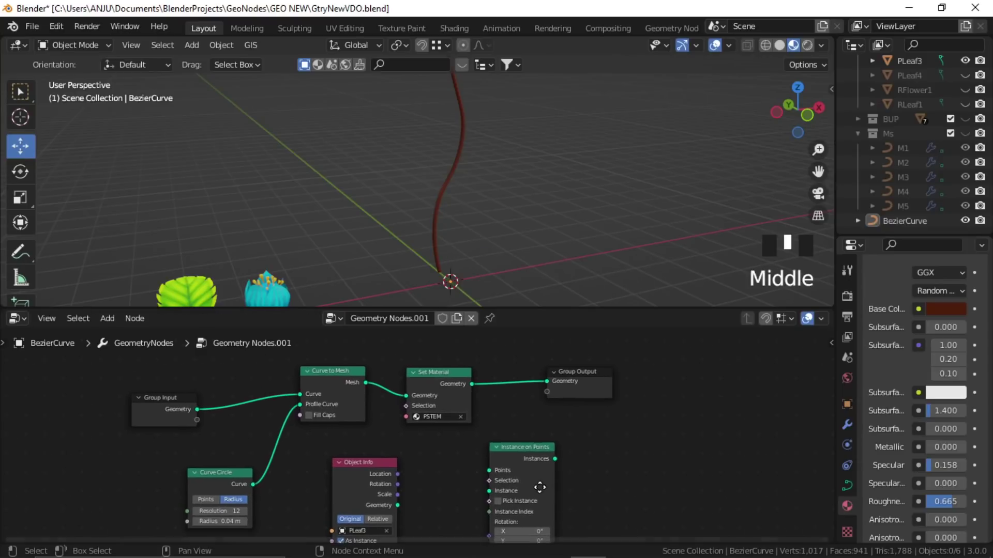
{"action": "left_click_drag", "start_coordinate": [385, 470], "coordinate": [379, 503]}
{"action": "middle_click_drag", "start_coordinate": [416, 469], "coordinate": [414, 428]}
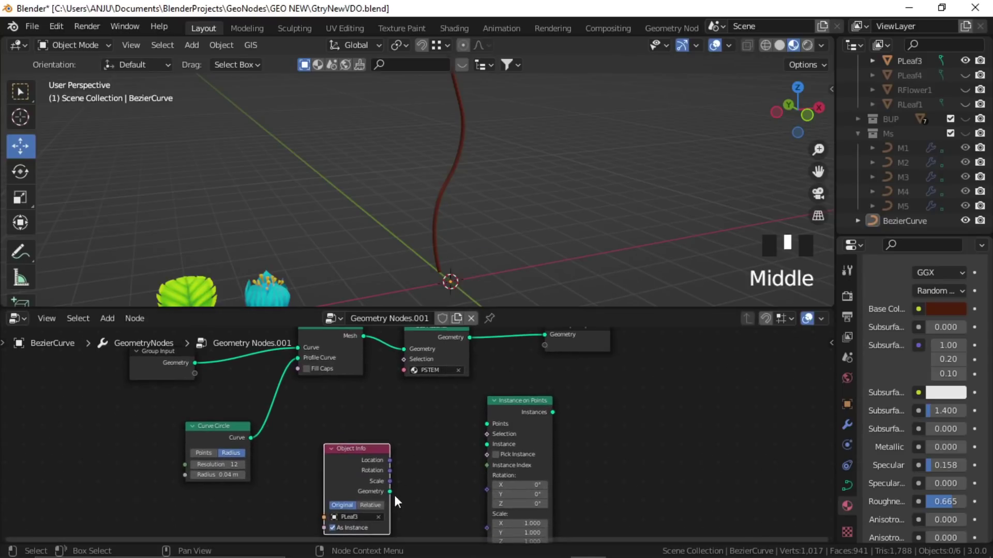
{"action": "left_click_drag", "start_coordinate": [390, 491], "coordinate": [487, 445]}
{"action": "middle_click_drag", "start_coordinate": [445, 489], "coordinate": [419, 486]}
{"action": "middle_click_drag", "start_coordinate": [569, 466], "coordinate": [586, 490]}
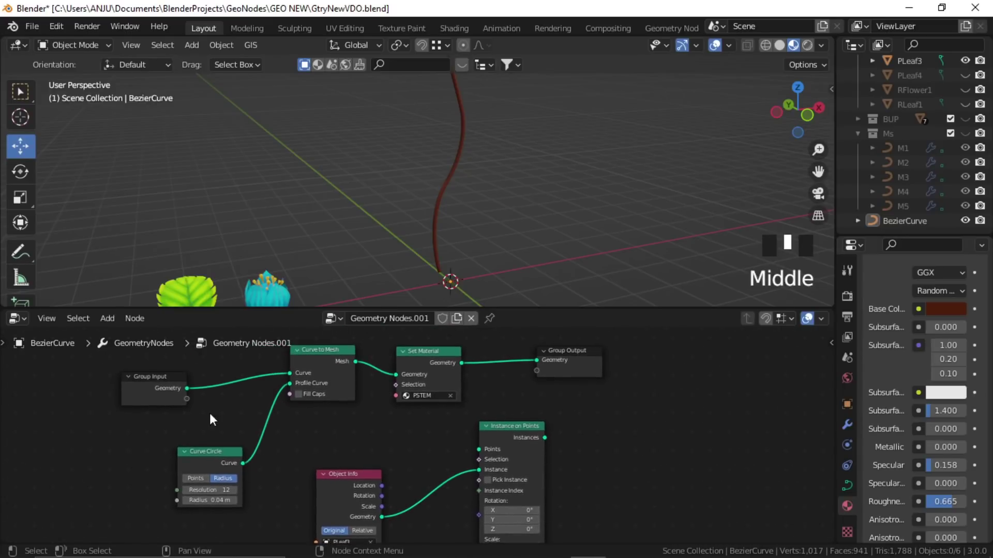
Move the Group Input node outward and the Object Info node further down to free space in the node tree
{"action": "left_click", "coordinate": [167, 390]}
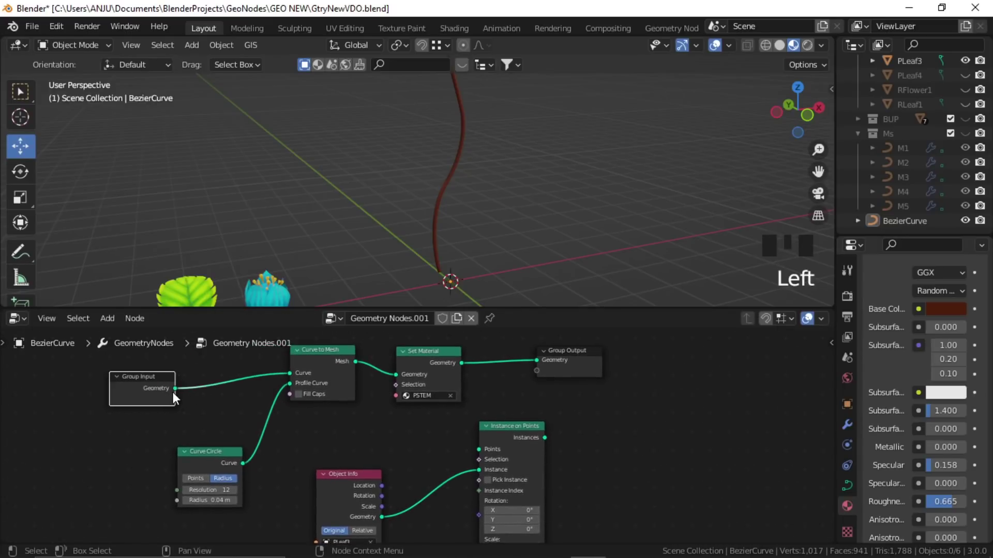
{"action": "left_click", "coordinate": [395, 449]}
{"action": "left_click_drag", "start_coordinate": [358, 476], "coordinate": [350, 519]}
{"action": "left_click", "coordinate": [375, 450]}
Add a Resample Curve node between the Curve Circle and Instance on Points nodes
{"action": "key", "text": "shift+a"}
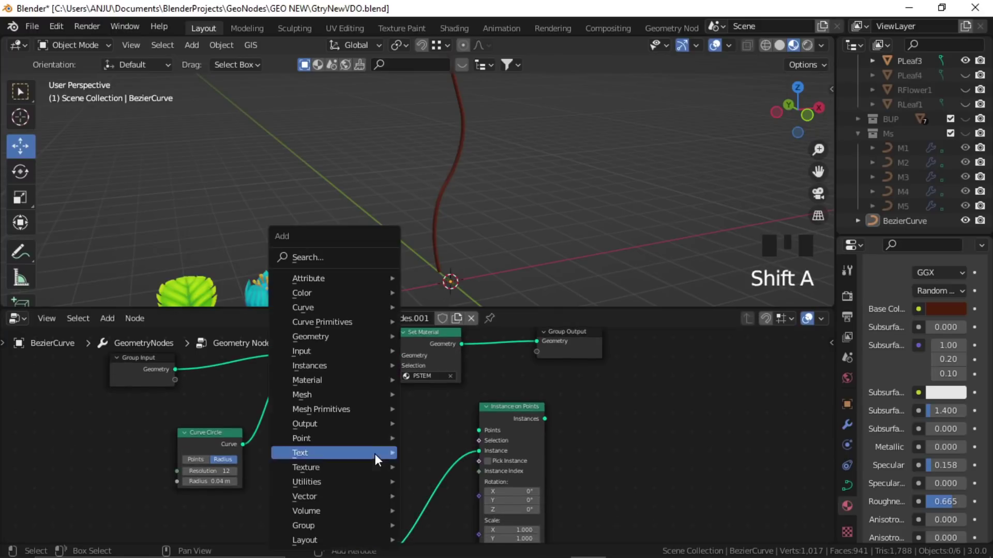
{"action": "left_click", "coordinate": [333, 259]}
{"action": "type", "text": "RE"}
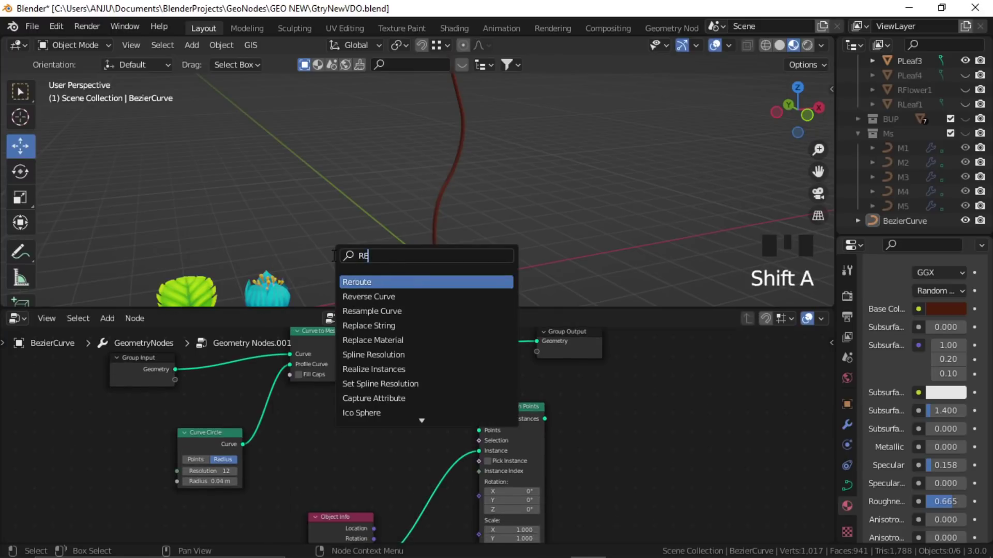
{"action": "type", "text": "S"}
{"action": "left_click", "coordinate": [384, 281]}
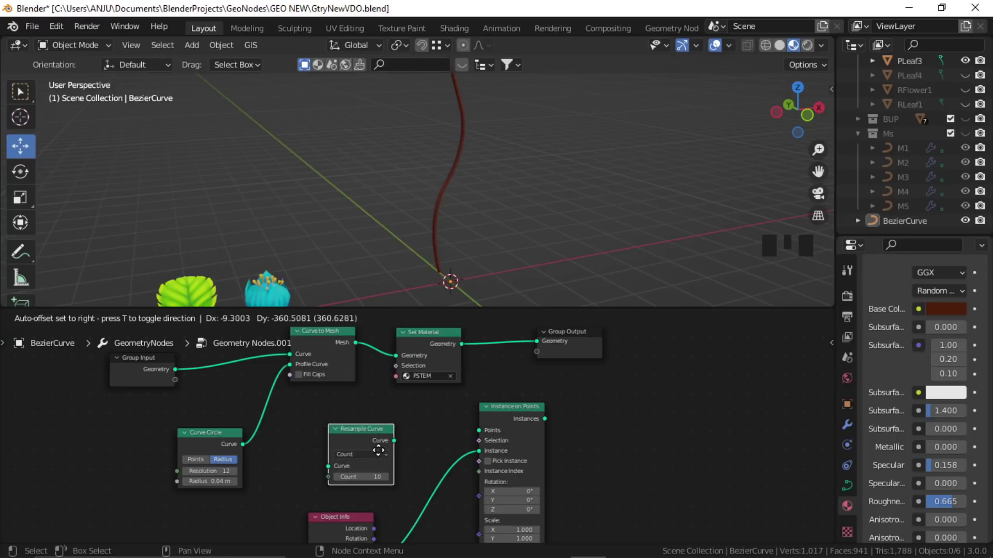
{"action": "left_click", "coordinate": [379, 451]}
Feed the Group Input geometry into Resample Curve and set it to Length mode with a length of 0.17 m
{"action": "middle_click_drag", "start_coordinate": [325, 447], "coordinate": [353, 446]}
{"action": "left_click_drag", "start_coordinate": [202, 368], "coordinate": [359, 464]}
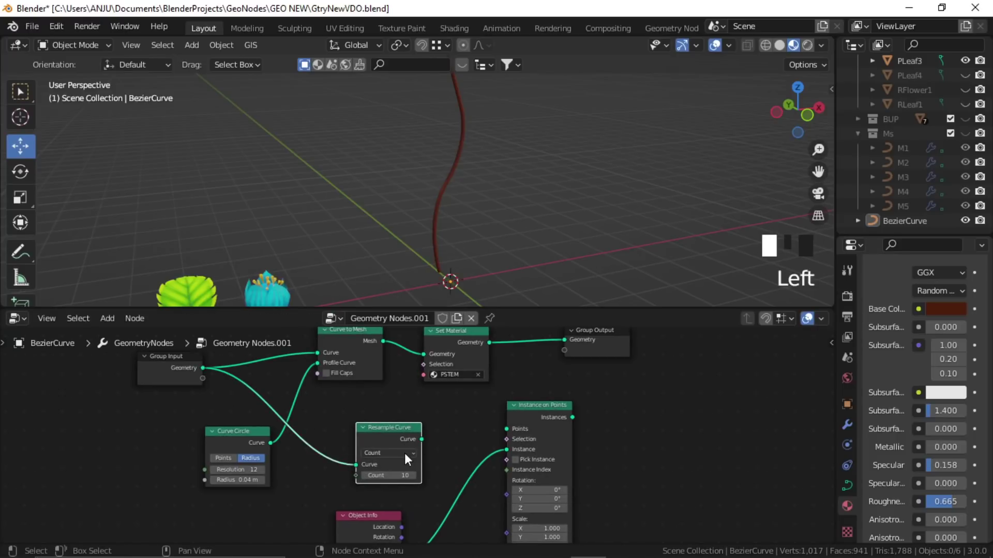
{"action": "left_click", "coordinate": [399, 453]}
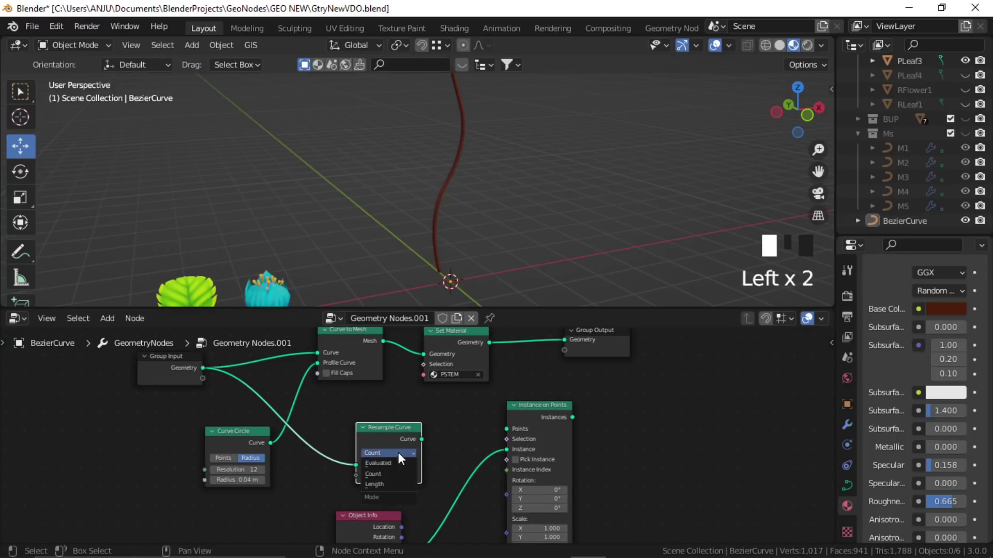
{"action": "left_click", "coordinate": [388, 485]}
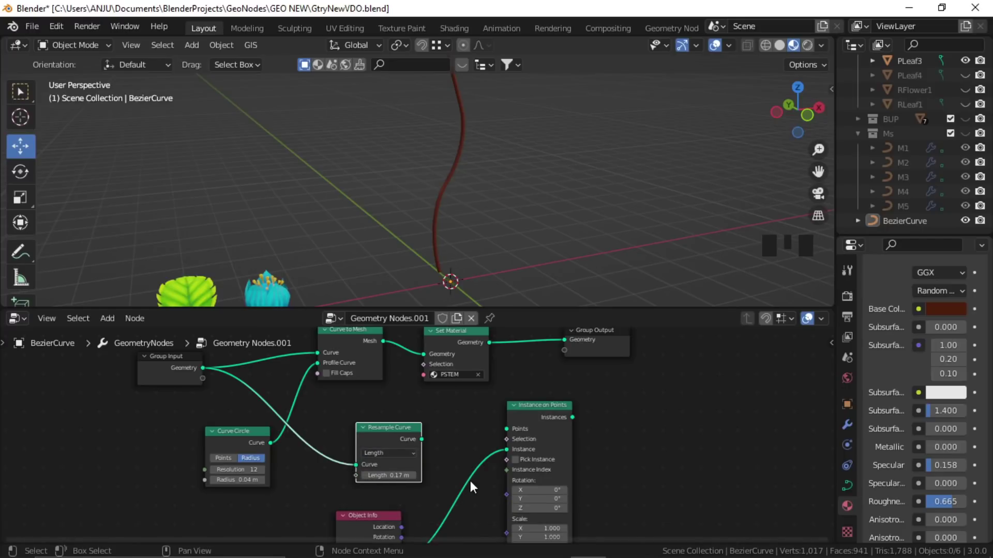
Connect the Resample Curve output to the Points input of Instance on Points
{"action": "middle_click_drag", "start_coordinate": [460, 443], "coordinate": [363, 442]}
{"action": "left_click_drag", "start_coordinate": [325, 440], "coordinate": [410, 430]}
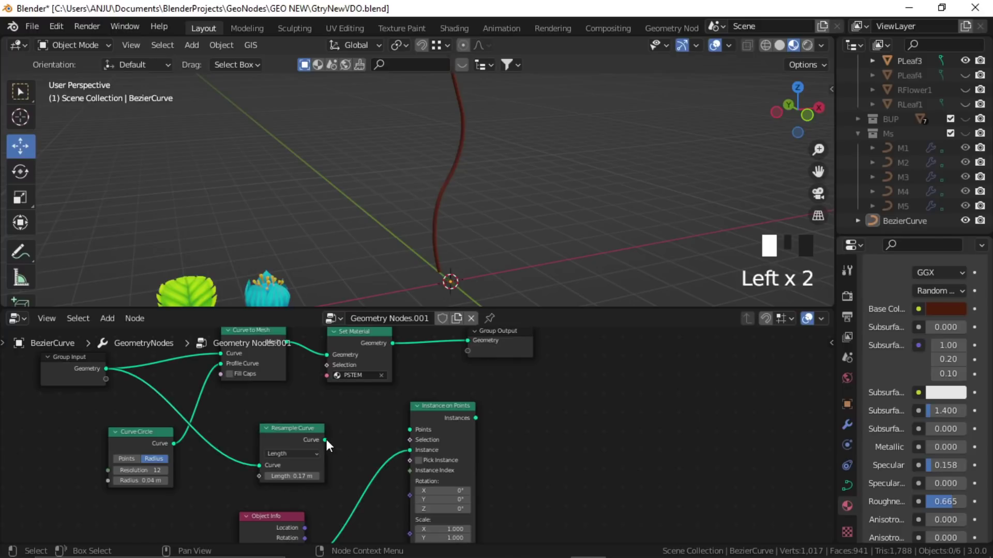
{"action": "middle_click_drag", "start_coordinate": [510, 473], "coordinate": [452, 501]}
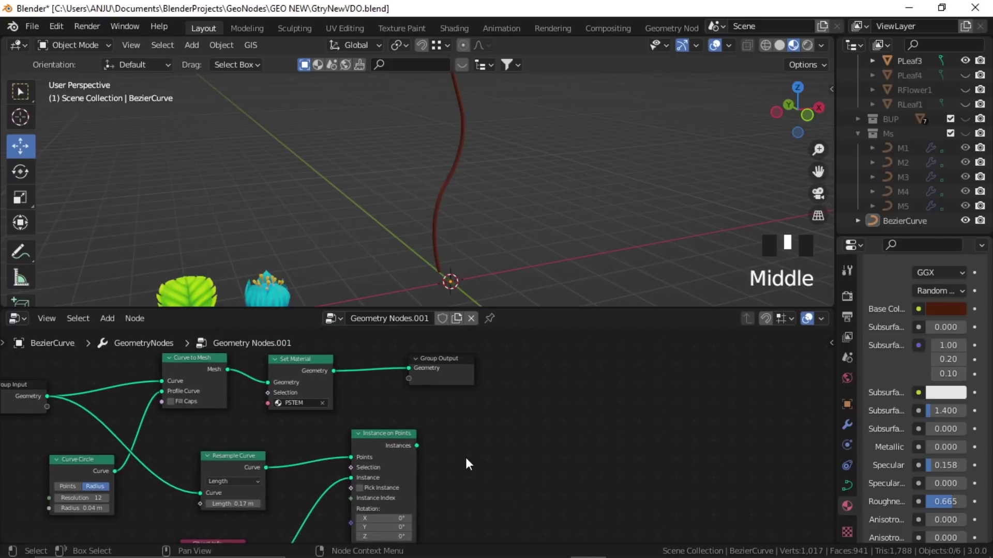
Add a Join Geometry node between the Set Material and Group Output nodes
{"action": "middle_click_drag", "start_coordinate": [445, 365], "coordinate": [463, 387]}
{"action": "left_click_drag", "start_coordinate": [463, 387], "coordinate": [545, 385]}
{"action": "left_click", "coordinate": [496, 448]}
{"action": "key", "text": "shift+a"}
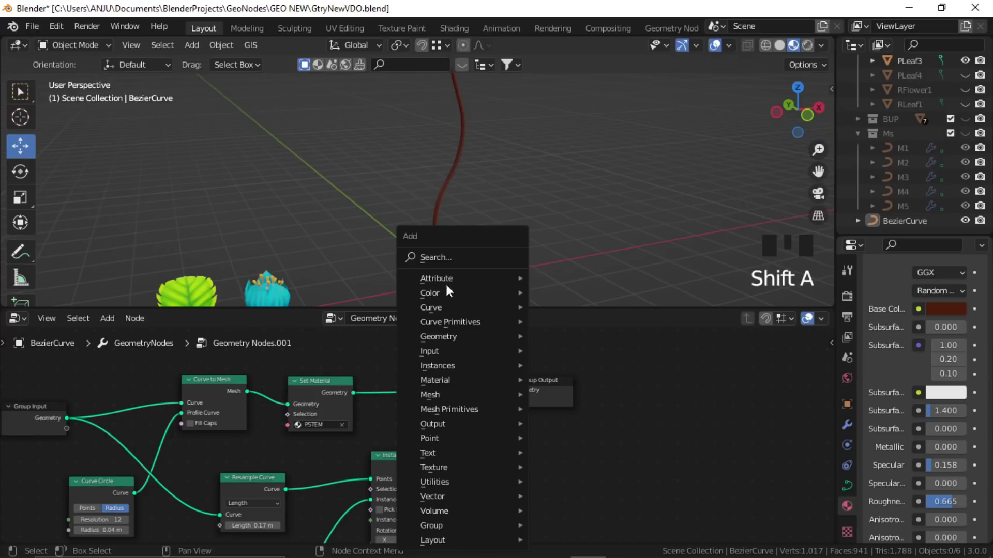
{"action": "left_click", "coordinate": [454, 259]}
{"action": "type", "text": "join"}
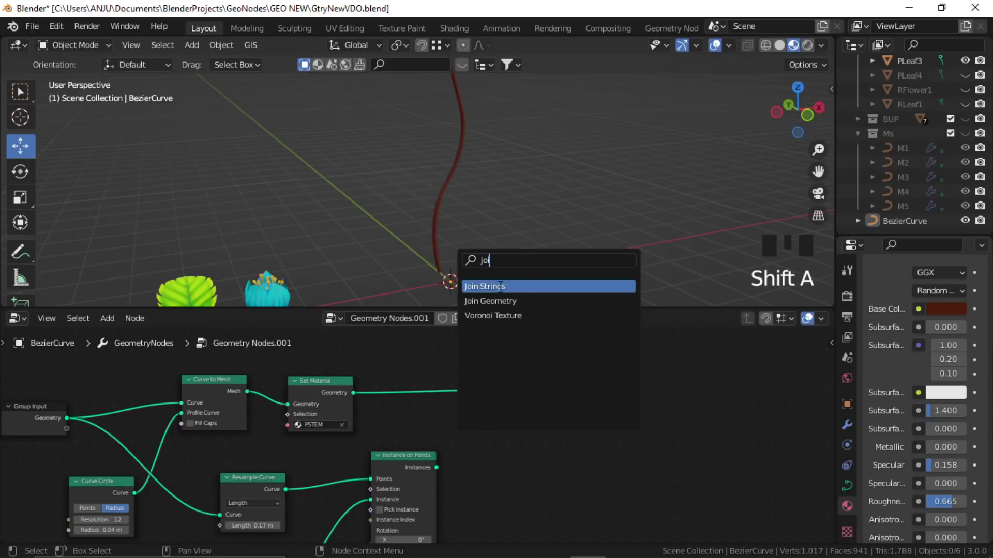
{"action": "left_click", "coordinate": [492, 301]}
{"action": "left_click", "coordinate": [455, 423]}
Connect the Instances output of Instance on Points to the Join Geometry input
{"action": "left_click_drag", "start_coordinate": [436, 467], "coordinate": [404, 407]}
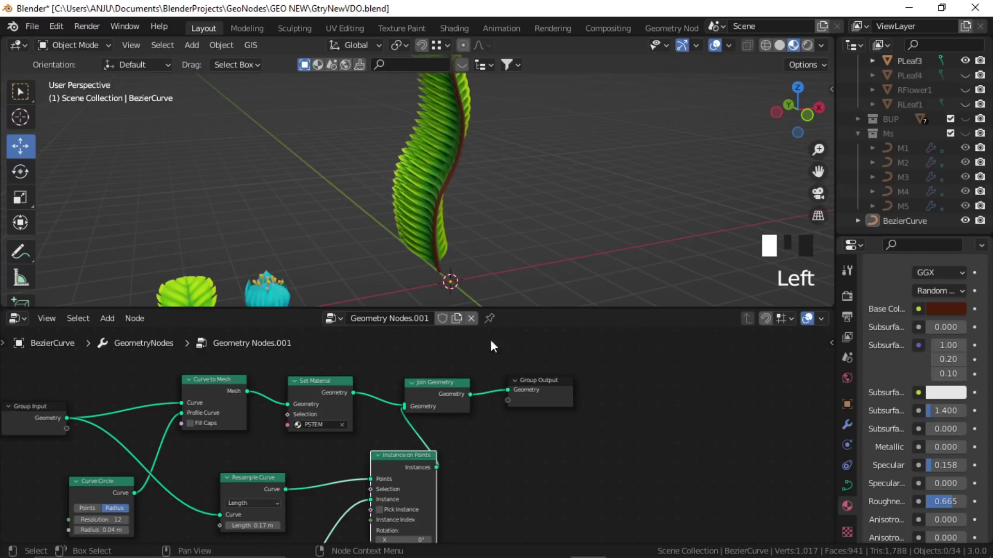
{"action": "scroll", "coordinate": [470, 215], "scroll_direction": "down", "scroll_amount": 2}
{"action": "middle_click_drag", "start_coordinate": [469, 215], "coordinate": [472, 241], "text": "shift"}
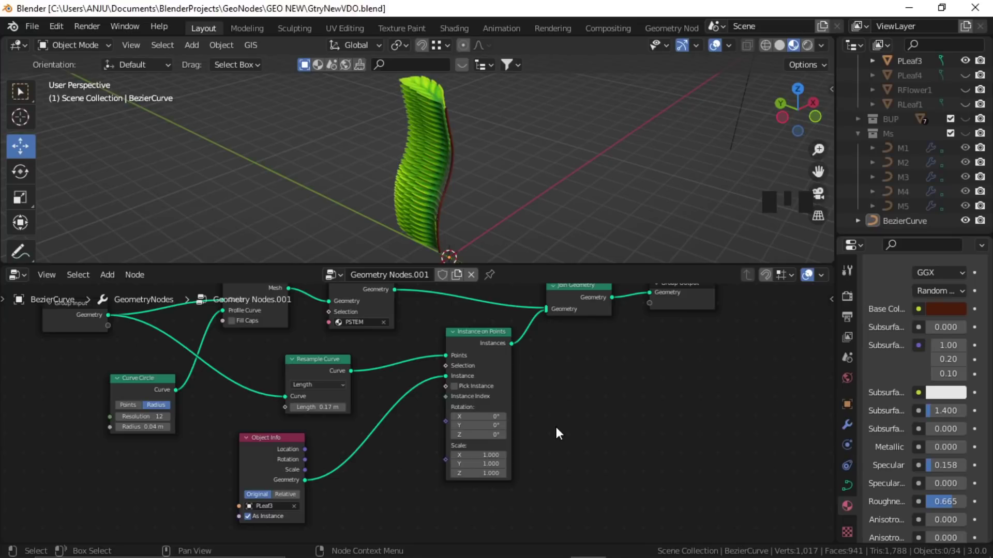
{"action": "middle_click_drag", "start_coordinate": [556, 429], "coordinate": [560, 450], "text": "shift"}
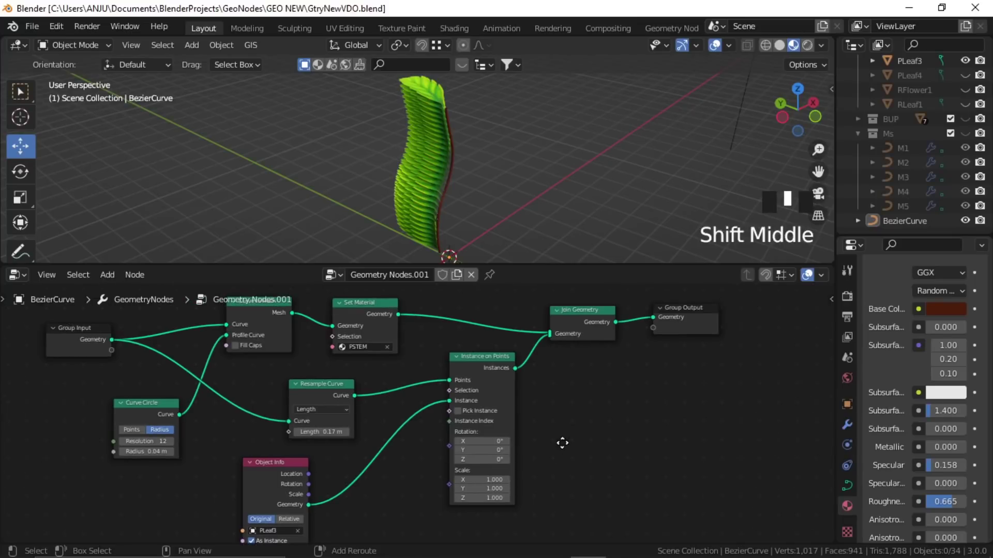
{"action": "mouse_move", "coordinate": [517, 233]}
{"action": "middle_mouse_down"}
{"action": "mouse_move", "coordinate": [538, 211]}
{"action": "mouse_move", "coordinate": [494, 200]}
{"action": "mouse_move", "coordinate": [517, 243]}
{"action": "middle_mouse_up"}
Add an Align Euler to Vector node between Object Info and Instance on Points, below their link
{"action": "middle_click_drag", "start_coordinate": [585, 457], "coordinate": [608, 437]}
{"action": "left_click", "coordinate": [608, 433]}
{"action": "key", "text": "shift+a"}
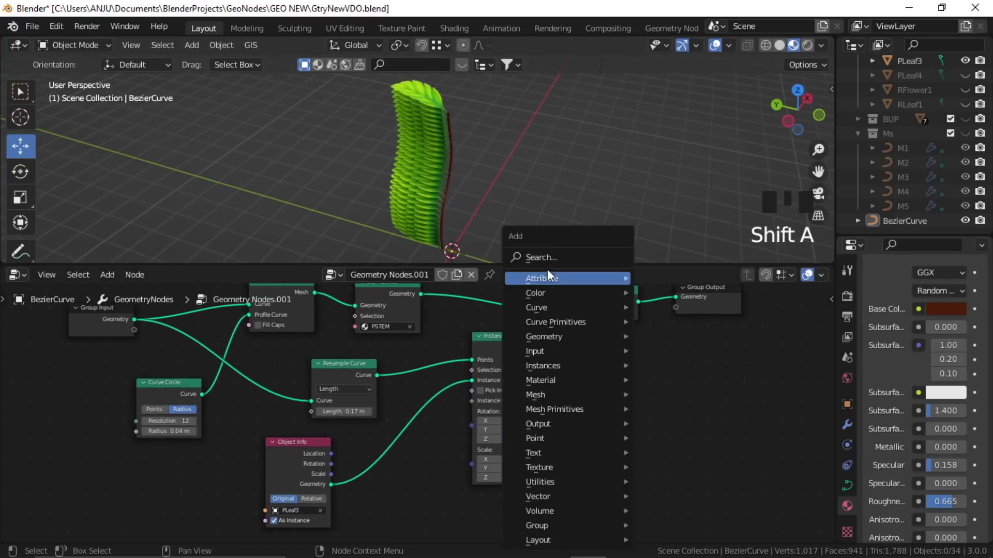
{"action": "left_click", "coordinate": [554, 257]}
{"action": "type", "text": "eula"}
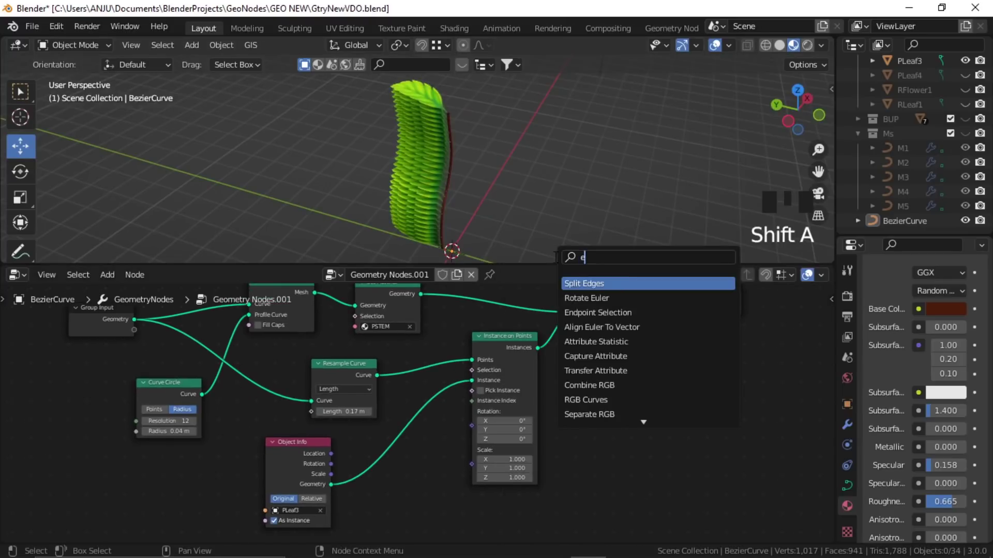
{"action": "left_click", "coordinate": [620, 328]}
{"action": "left_click", "coordinate": [464, 516]}
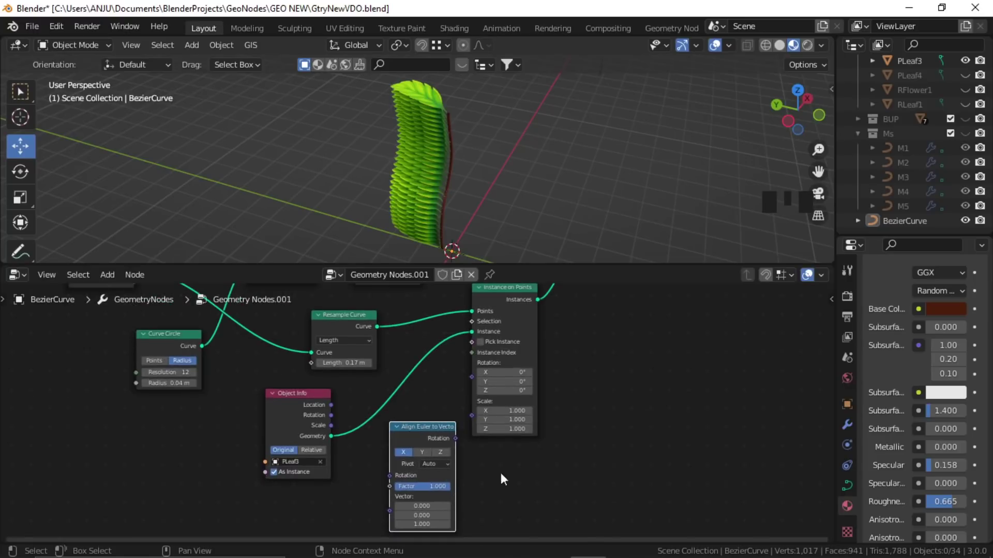
Move the Instance on Points and Object Info nodes apart to make room around Align Euler to Vector
{"action": "middle_click_drag", "start_coordinate": [541, 384], "coordinate": [528, 427]}
{"action": "left_click_drag", "start_coordinate": [508, 339], "coordinate": [540, 350]}
{"action": "middle_click_drag", "start_coordinate": [429, 453], "coordinate": [423, 444]}
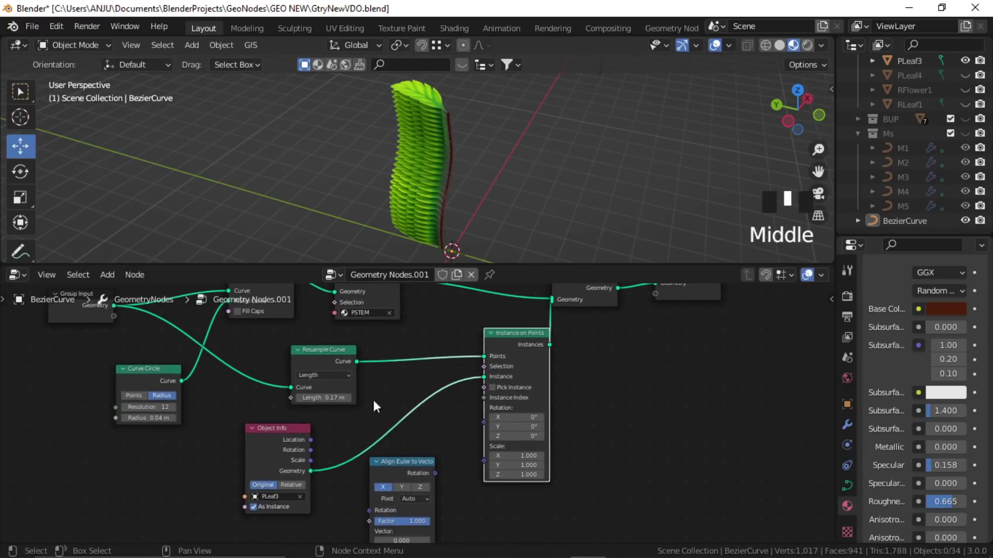
{"action": "middle_click_drag", "start_coordinate": [383, 469], "coordinate": [401, 455]}
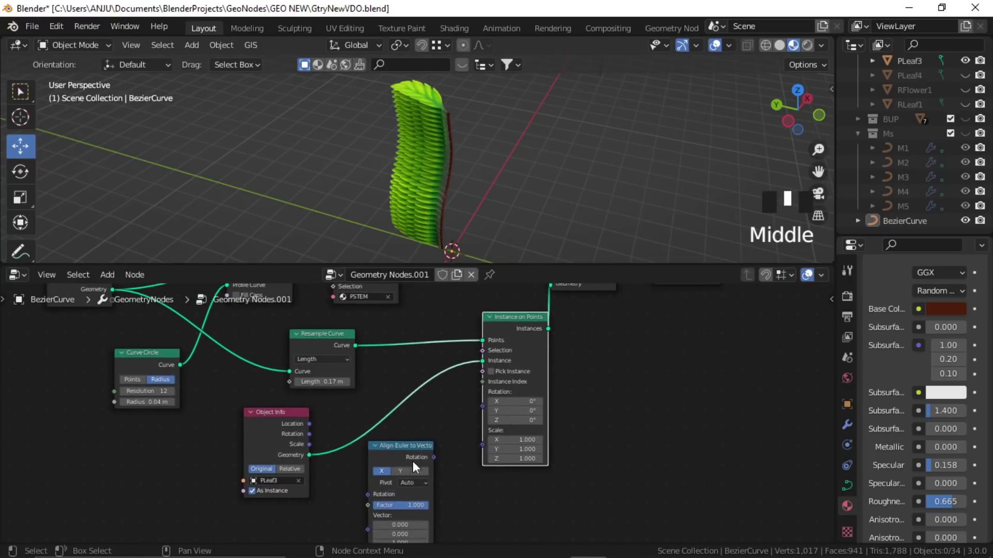
{"action": "left_click_drag", "start_coordinate": [272, 417], "coordinate": [255, 410]}
Add a Curve Tangent node just below the Object Info node
{"action": "left_click", "coordinate": [504, 502]}
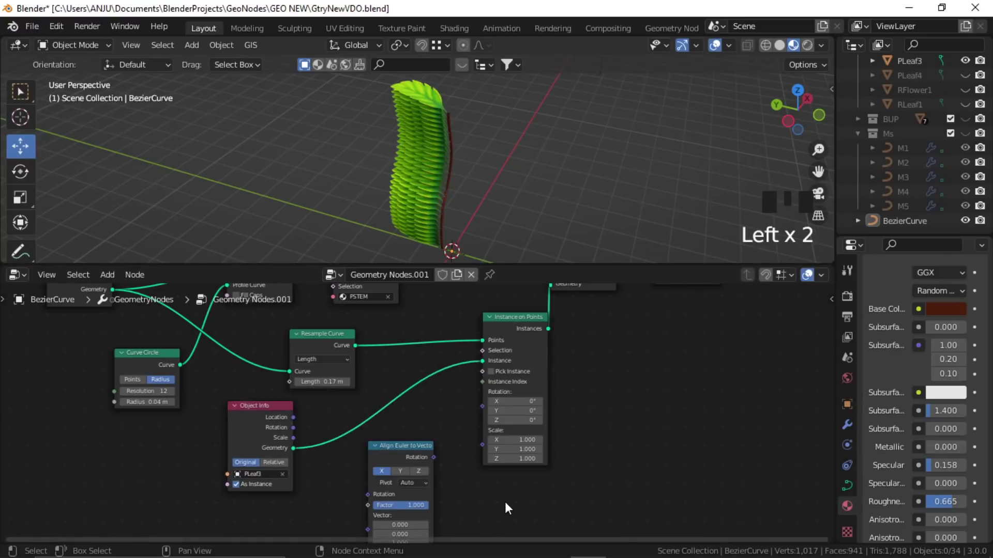
{"action": "key", "text": "shift+a"}
{"action": "left_click", "coordinate": [463, 278]}
{"action": "type", "text": "c"}
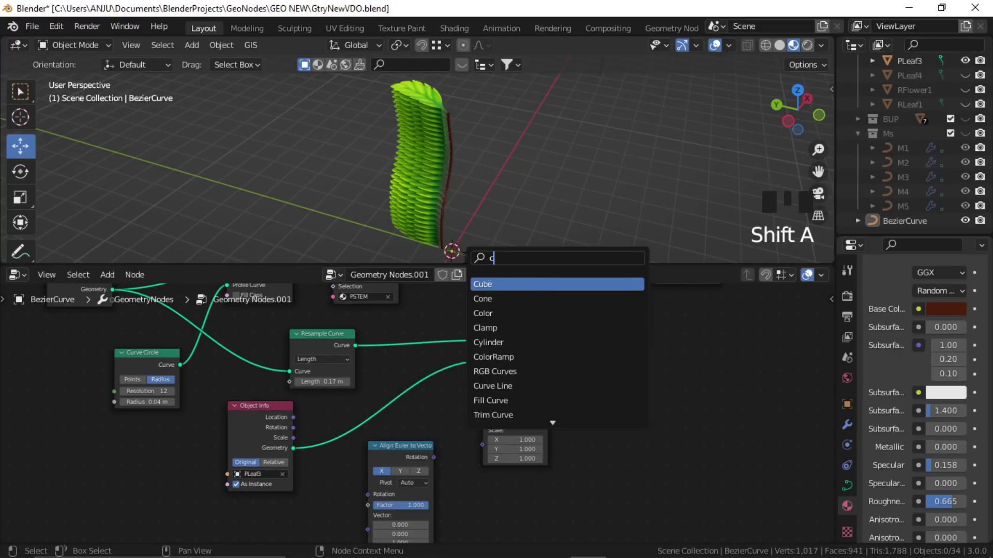
{"action": "type", "text": "urv"}
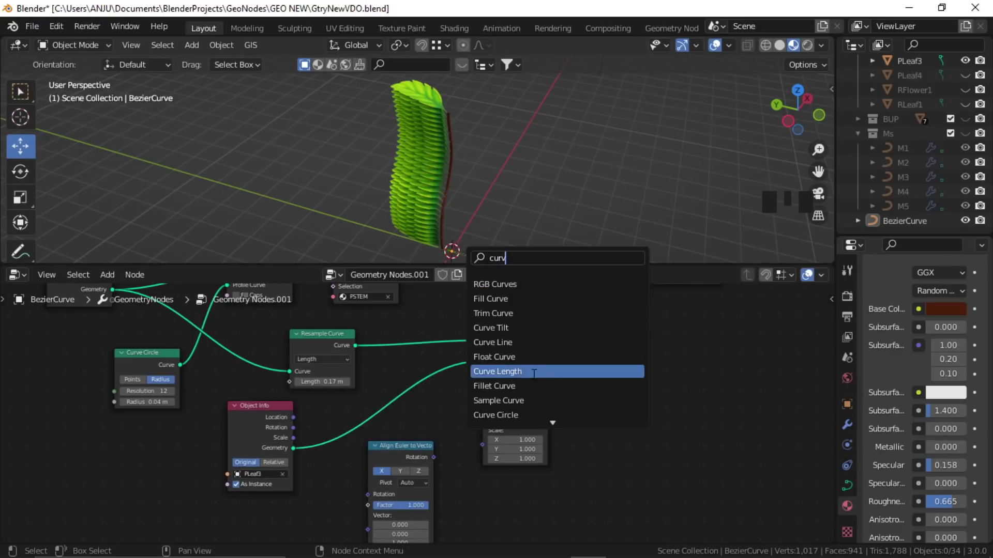
{"action": "type", "text": "et"}
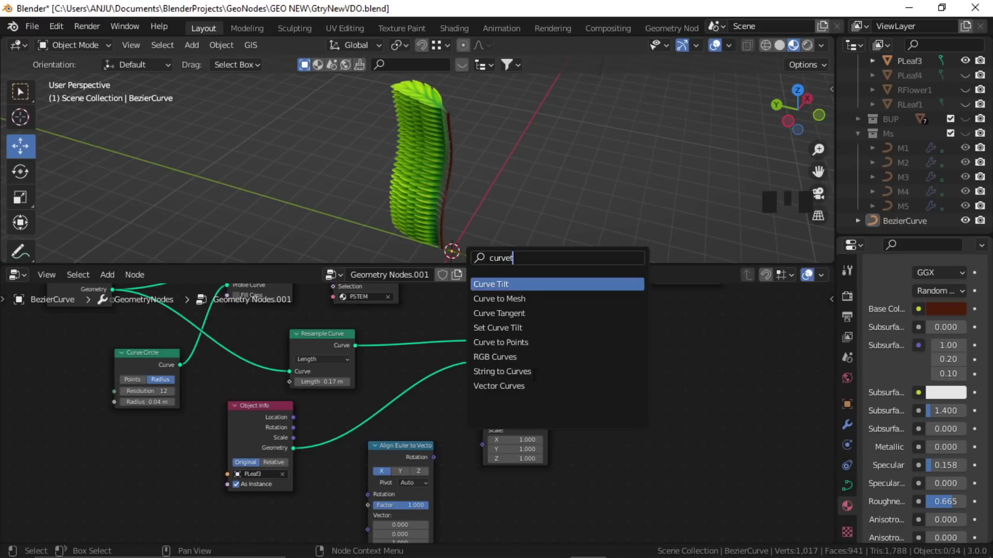
{"action": "left_click", "coordinate": [541, 313]}
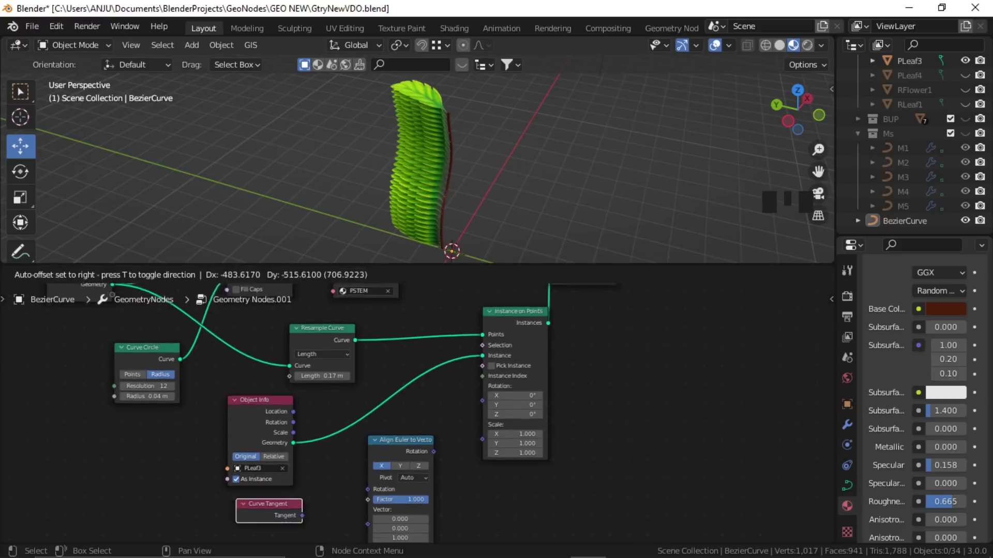
{"action": "left_click", "coordinate": [331, 510]}
{"action": "middle_click_drag", "start_coordinate": [481, 538], "coordinate": [482, 513]}
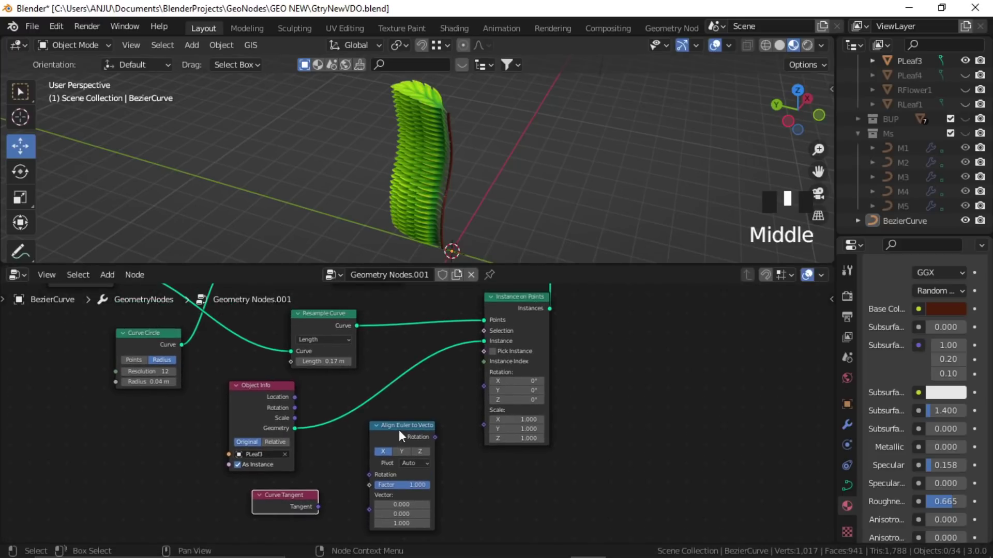
Connect the Object Info Rotation output to the Rotation input of Align Euler to Vector and adjust that node's position
{"action": "scroll", "coordinate": [409, 436], "scroll_direction": "down", "scroll_amount": 2}
{"action": "left_click_drag", "start_coordinate": [412, 421], "coordinate": [422, 412]}
{"action": "middle_click_drag", "start_coordinate": [354, 388], "coordinate": [329, 394]}
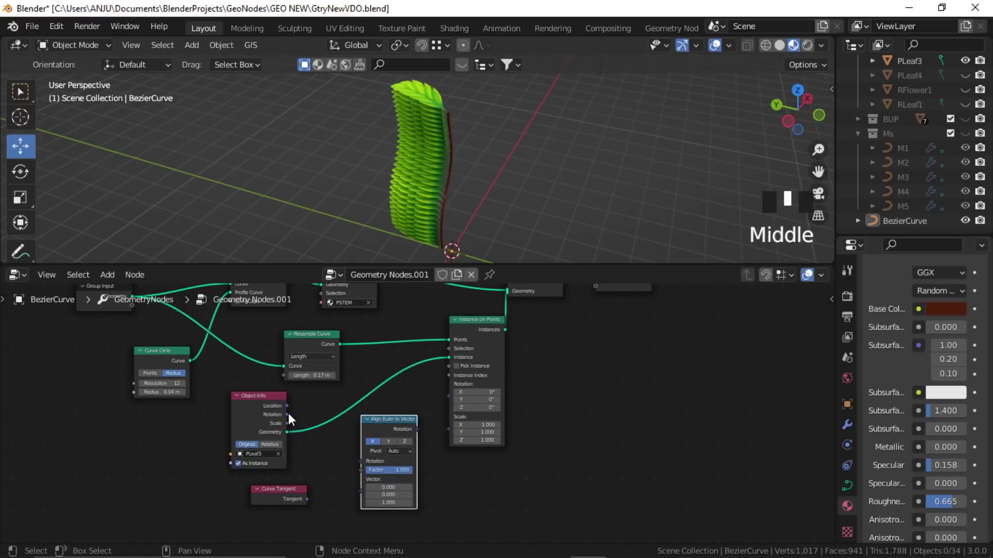
{"action": "left_click_drag", "start_coordinate": [288, 414], "coordinate": [306, 415]}
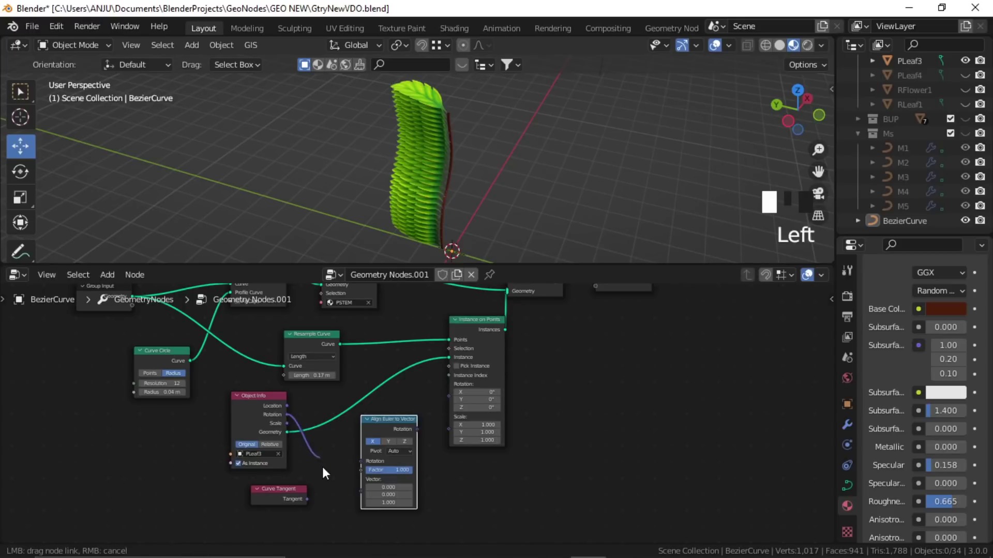
{"action": "left_click_drag", "start_coordinate": [364, 468], "coordinate": [362, 461]}
{"action": "left_click_drag", "start_coordinate": [392, 421], "coordinate": [379, 423]}
Connect the Rotation output of Align Euler to Vector to the Rotation input of Instance on Points
{"action": "left_click", "coordinate": [446, 474]}
{"action": "scroll", "coordinate": [417, 455], "scroll_direction": "up", "scroll_amount": 3}
{"action": "middle_click_drag", "start_coordinate": [415, 448], "coordinate": [417, 458]}
{"action": "left_click_drag", "start_coordinate": [401, 445], "coordinate": [454, 405]}
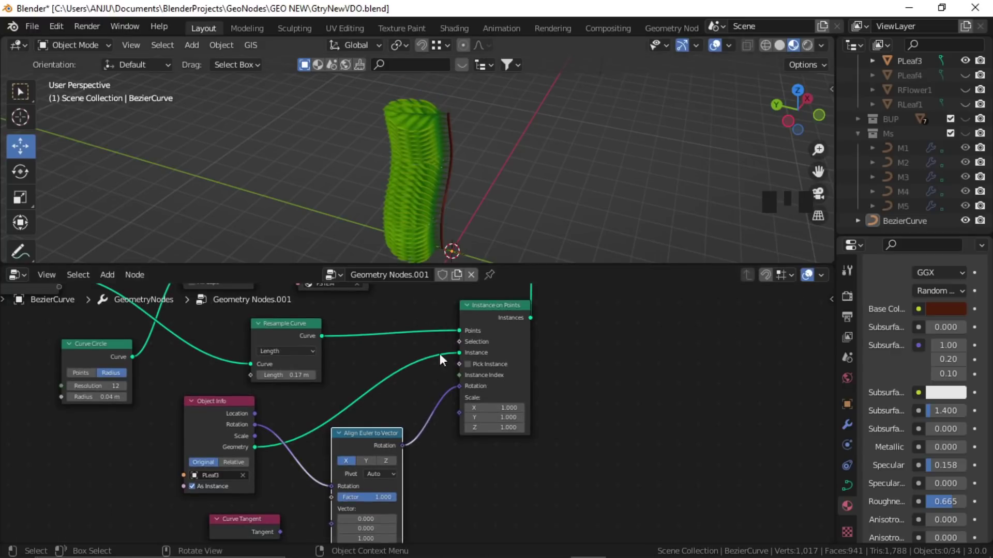
Feed the Curve Tangent output into the Vector input of Align Euler to Vector and set its axis to Z
{"action": "middle_click_drag", "start_coordinate": [320, 527], "coordinate": [324, 481]}
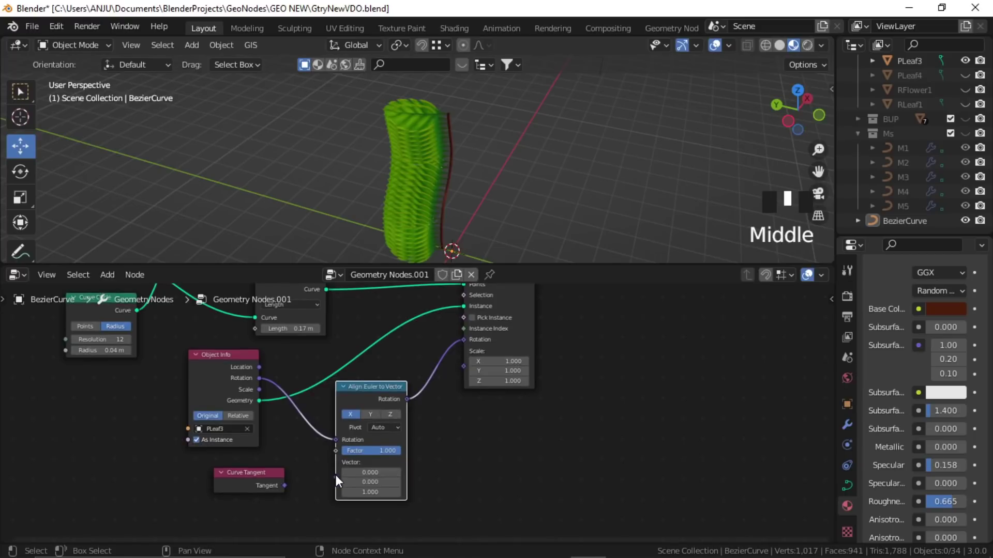
{"action": "left_click_drag", "start_coordinate": [284, 486], "coordinate": [337, 476]}
{"action": "middle_click_drag", "start_coordinate": [422, 191], "coordinate": [399, 166]}
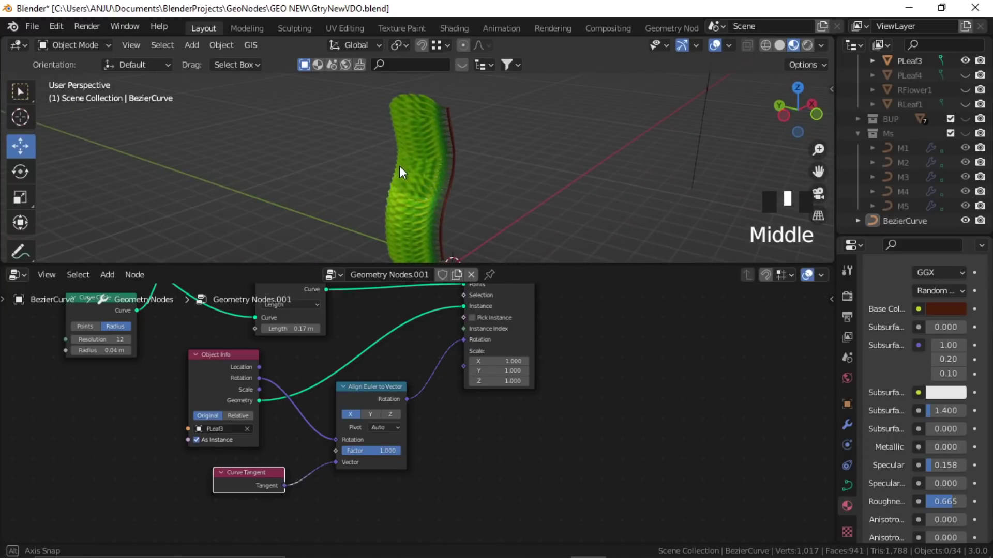
{"action": "left_click", "coordinate": [388, 412]}
{"action": "middle_click_drag", "start_coordinate": [445, 200], "coordinate": [429, 231]}
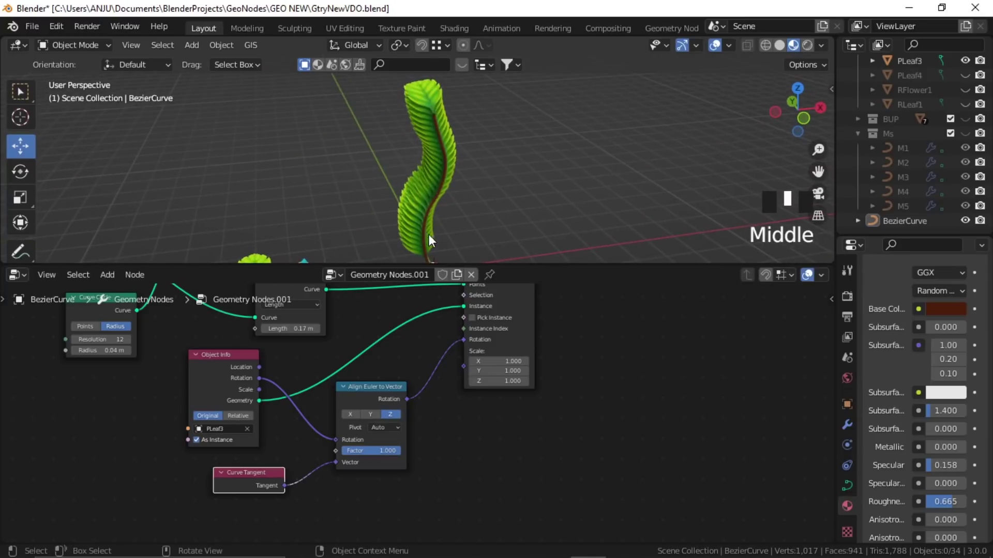
{"action": "middle_click_drag", "start_coordinate": [441, 163], "coordinate": [454, 207]}
Move the Join Geometry and Group Output nodes outward to leave a gap after Instance on Points
{"action": "middle_click_drag", "start_coordinate": [548, 377], "coordinate": [607, 305]}
{"action": "left_click", "coordinate": [454, 331]}
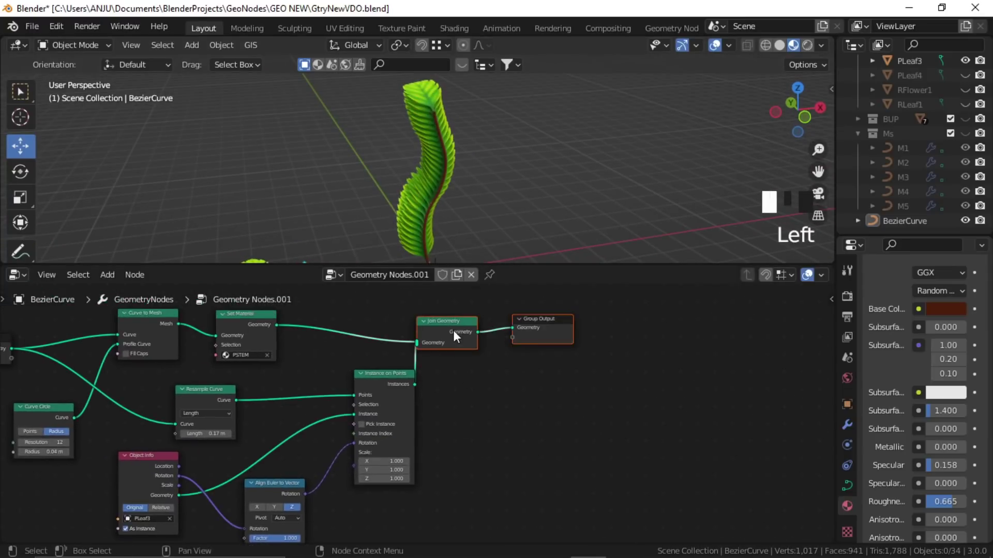
{"action": "left_click_drag", "start_coordinate": [454, 331], "coordinate": [548, 331]}
{"action": "left_click", "coordinate": [460, 411]}
{"action": "middle_click_drag", "start_coordinate": [460, 412], "coordinate": [455, 399]}
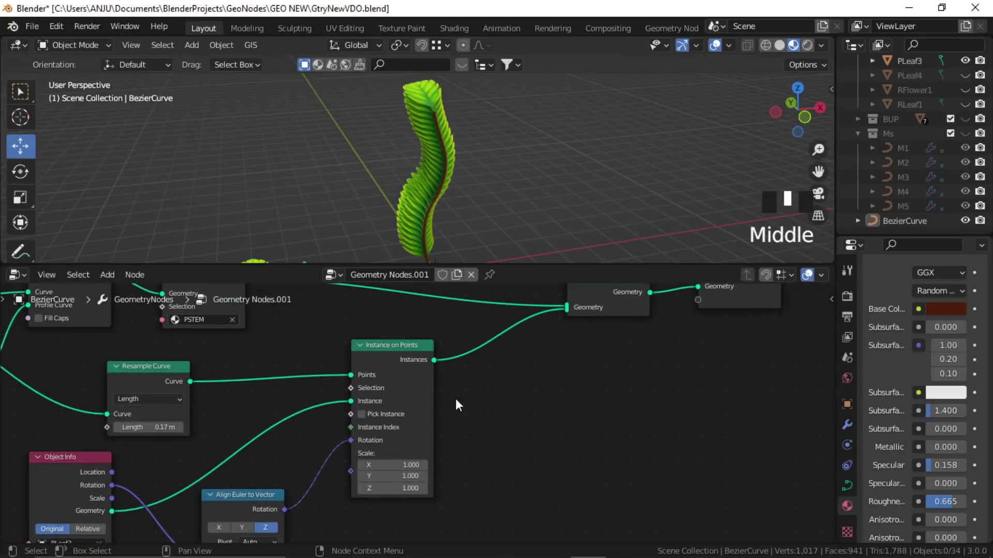
Add a Rotate Instances node between Instance on Points and Join Geometry
{"action": "middle_click_drag", "start_coordinate": [512, 440], "coordinate": [493, 459]}
{"action": "left_click", "coordinate": [493, 460]}
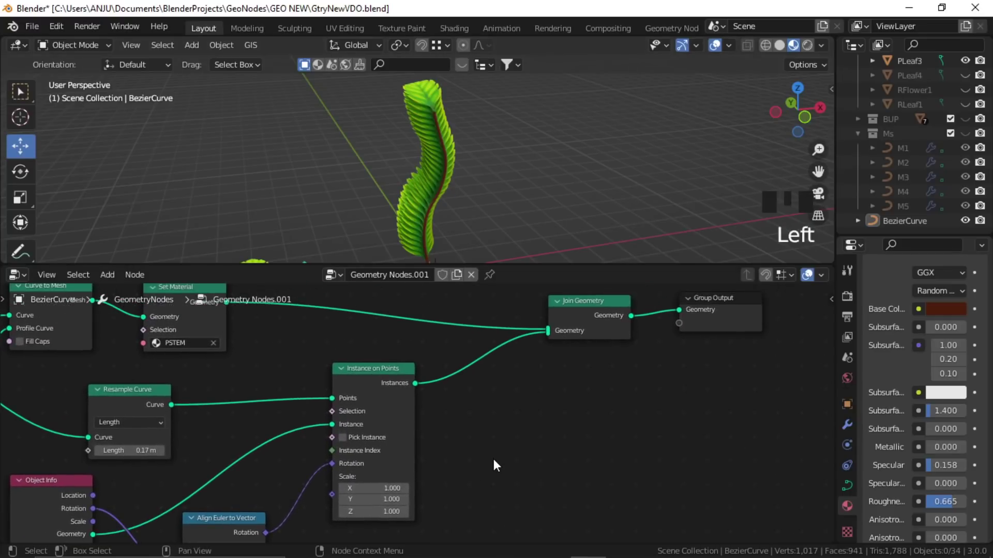
{"action": "key", "text": "shift+a"}
{"action": "left_click", "coordinate": [447, 258]}
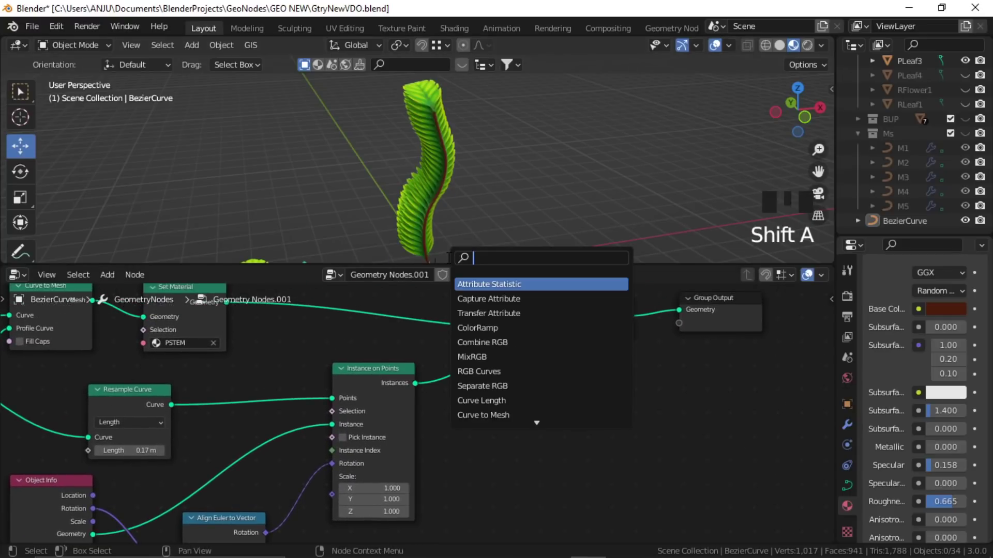
{"action": "type", "text": "rot"}
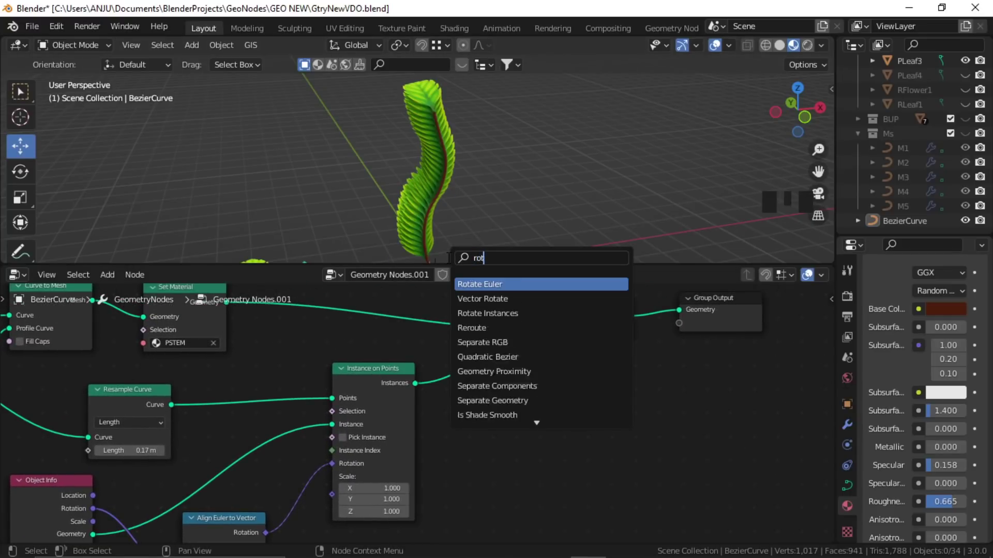
{"action": "left_click", "coordinate": [504, 313]}
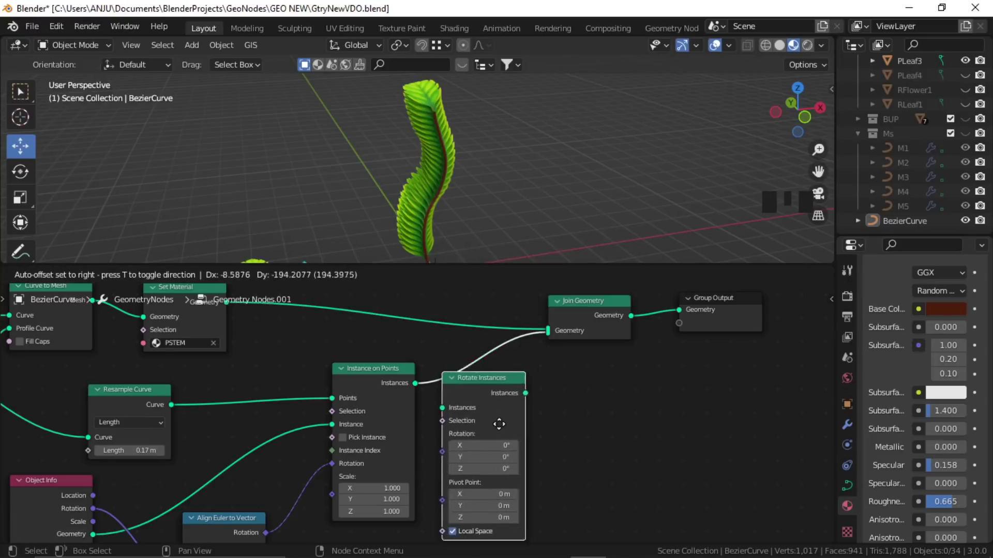
{"action": "left_click", "coordinate": [517, 414]}
Try a Z rotation of 61.7° on the Rotate Instances node and reset it to 0°
{"action": "middle_click_drag", "start_coordinate": [619, 440], "coordinate": [566, 401]}
{"action": "scroll", "coordinate": [565, 401], "scroll_direction": "up", "scroll_amount": 2}
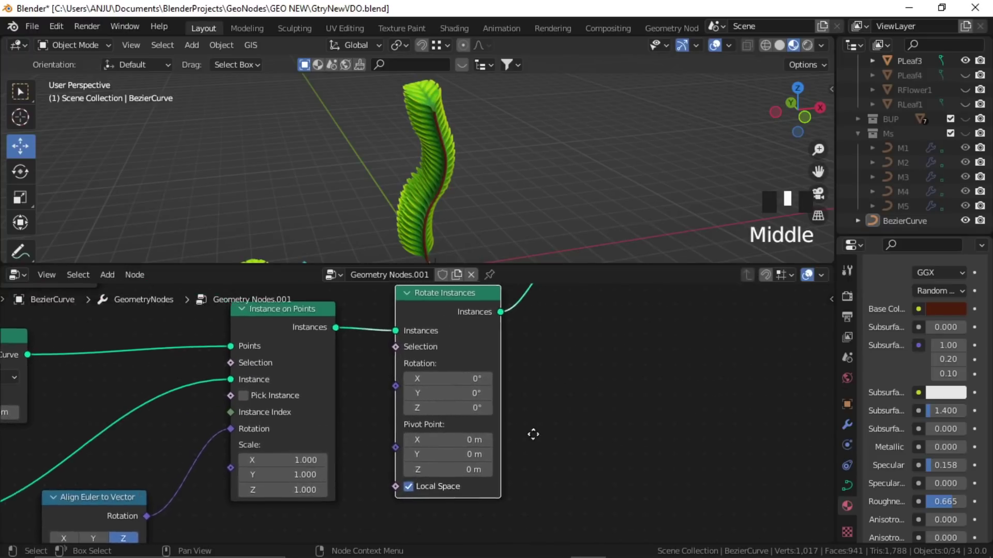
{"action": "scroll", "coordinate": [538, 423], "scroll_direction": "down", "scroll_amount": 2}
{"action": "mouse_move", "coordinate": [402, 443]}
{"action": "left_mouse_down"}
{"action": "mouse_move", "coordinate": [448, 443]}
{"action": "mouse_move", "coordinate": [404, 443]}
{"action": "mouse_move", "coordinate": [427, 444]}
{"action": "mouse_move", "coordinate": [418, 444]}
{"action": "left_mouse_up"}
{"action": "left_click", "coordinate": [404, 444]}
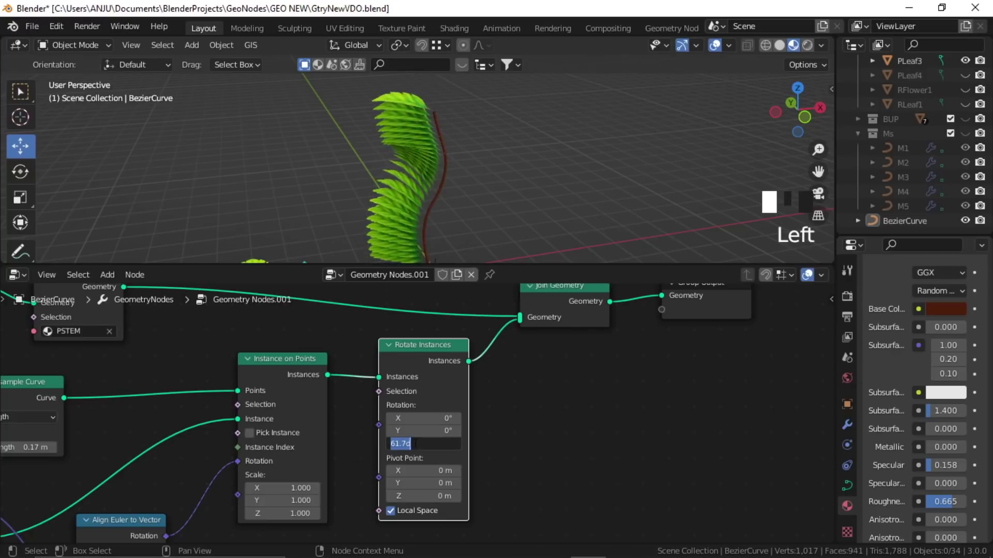
{"action": "type", "text": "0"}
{"action": "key", "text": "Return"}
Shift the Rotate Instances, Join Geometry and Group Output nodes further away from Instance on Points
{"action": "scroll", "coordinate": [484, 399], "scroll_direction": "down", "scroll_amount": 3}
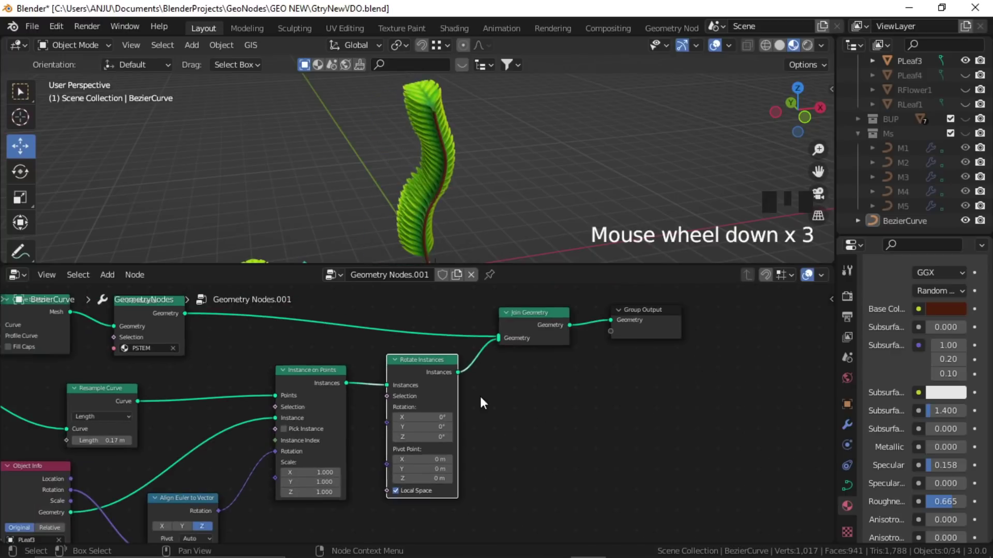
{"action": "left_click_drag", "start_coordinate": [682, 294], "coordinate": [646, 335]}
{"action": "left_click", "coordinate": [424, 403]}
{"action": "left_click_drag", "start_coordinate": [429, 414], "coordinate": [494, 412]}
Add a Random Value node between the Instance on Points and Rotate Instances nodes
{"action": "left_click", "coordinate": [577, 431]}
{"action": "key", "text": "shift+a"}
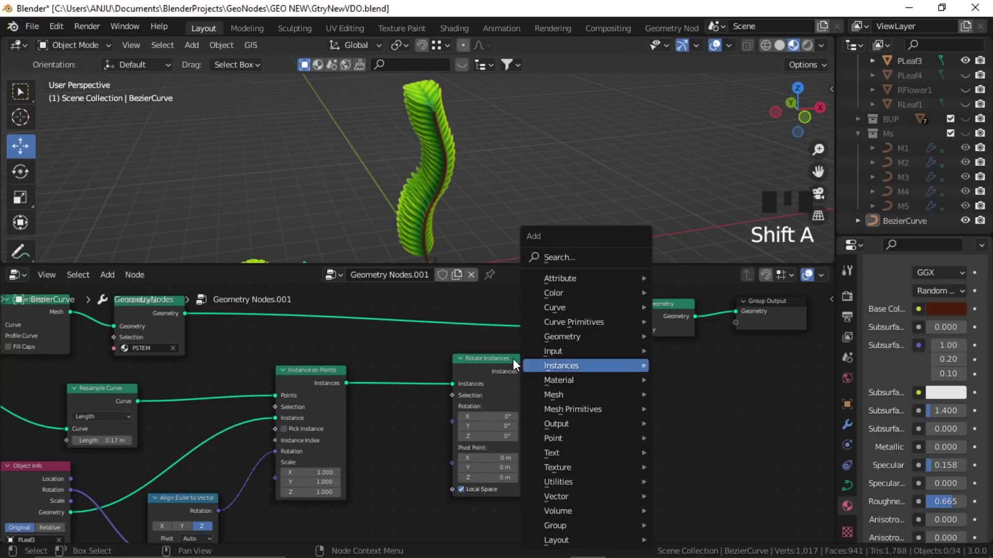
{"action": "left_click", "coordinate": [554, 259]}
{"action": "type", "text": "ra"}
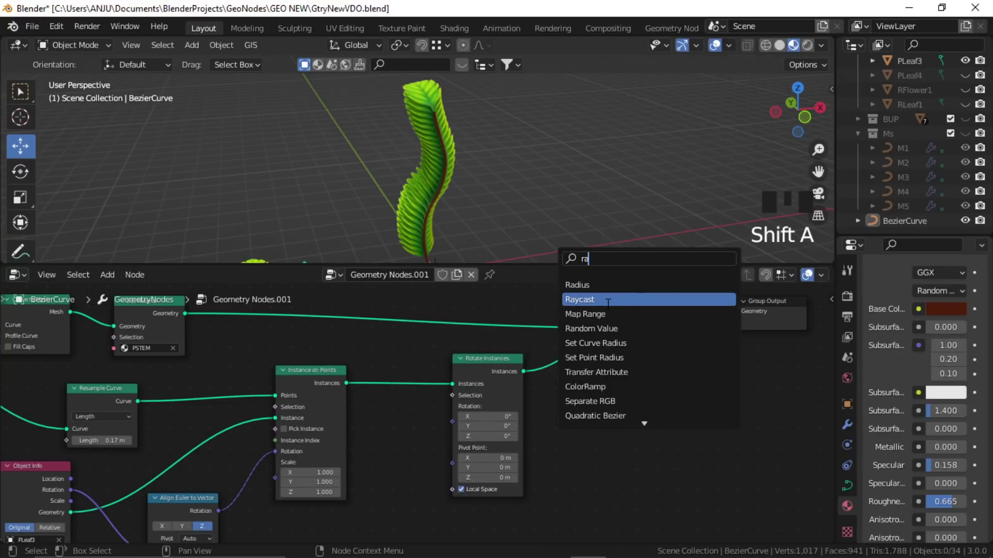
{"action": "type", "text": "n"}
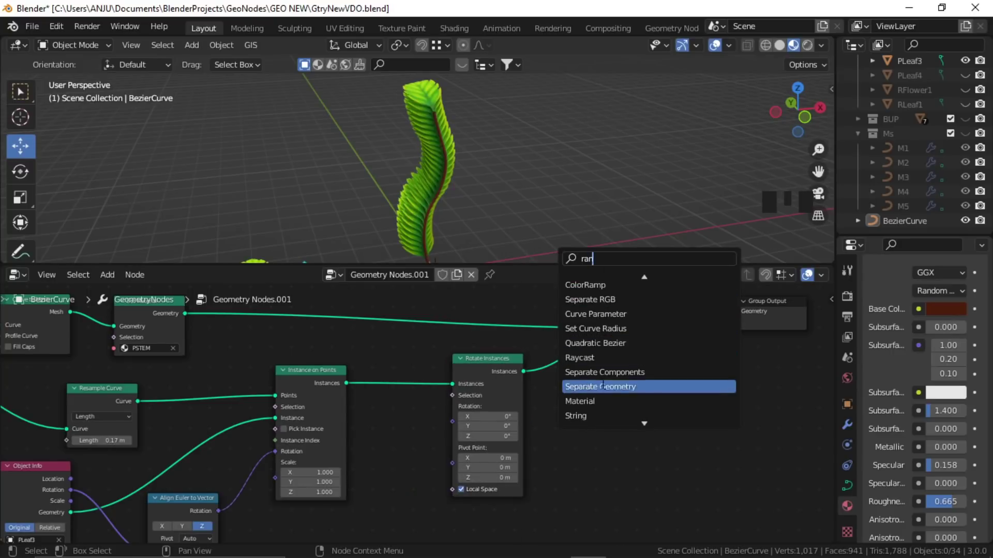
{"action": "scroll", "coordinate": [606, 325], "scroll_direction": "up", "scroll_amount": 5}
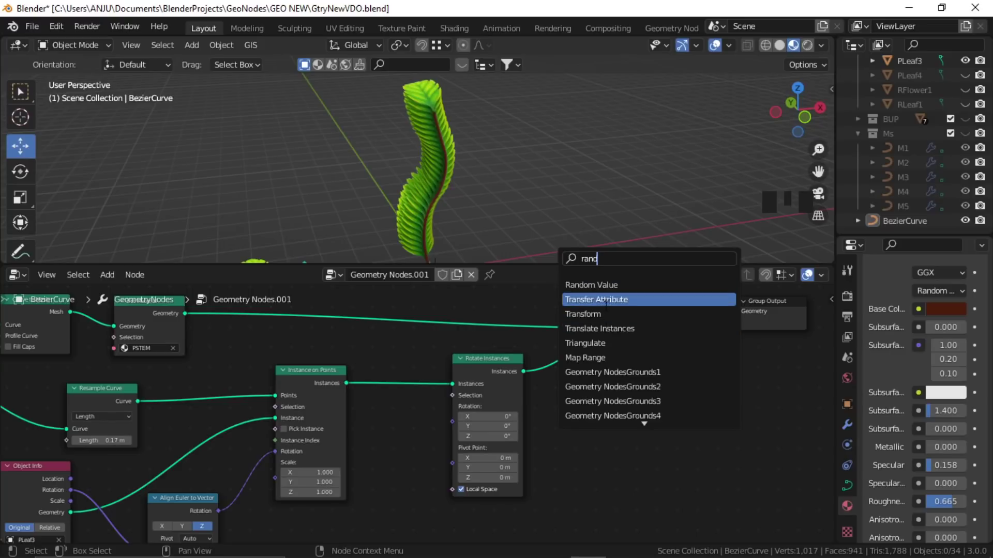
{"action": "left_click", "coordinate": [595, 284]}
{"action": "left_click", "coordinate": [411, 477]}
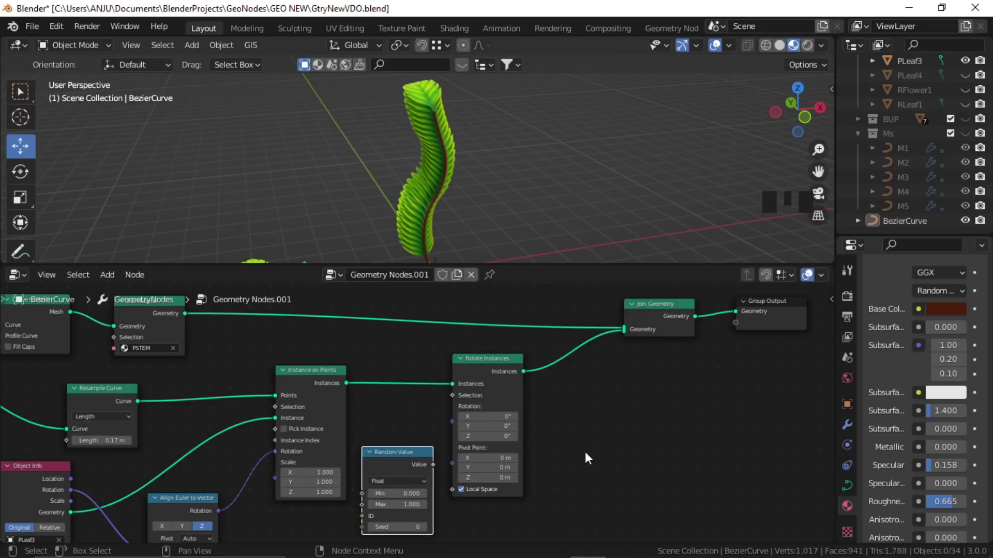
Switch the Random Value node to Vector and set its first two Max components to 0
{"action": "middle_click_drag", "start_coordinate": [587, 454], "coordinate": [544, 448]}
{"action": "scroll", "coordinate": [383, 466], "scroll_direction": "up", "scroll_amount": 3}
{"action": "middle_click_drag", "start_coordinate": [383, 466], "coordinate": [397, 452]}
{"action": "left_click", "coordinate": [397, 452]}
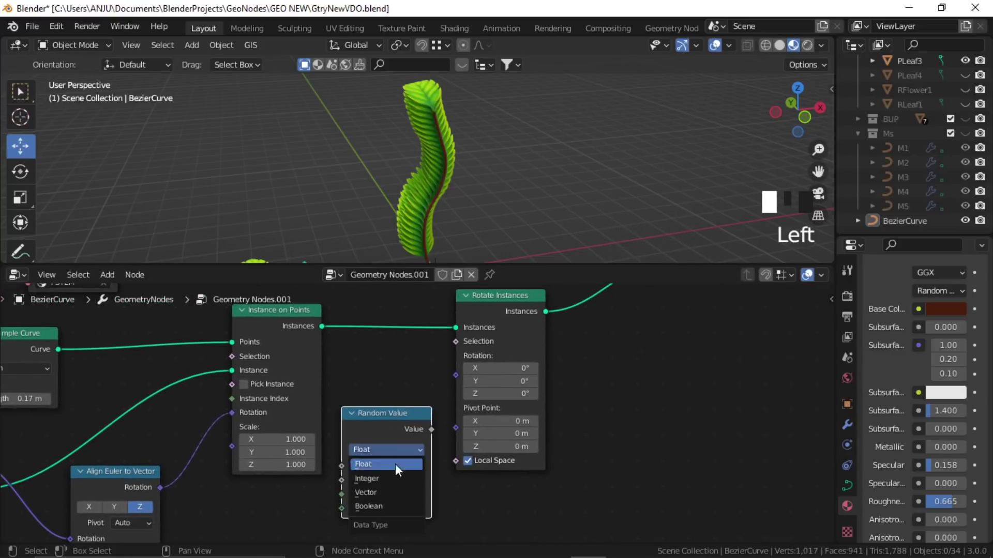
{"action": "left_click", "coordinate": [392, 491]}
{"action": "middle_click_drag", "start_coordinate": [461, 481], "coordinate": [464, 455]}
{"action": "scroll", "coordinate": [421, 485], "scroll_direction": "down", "scroll_amount": 2}
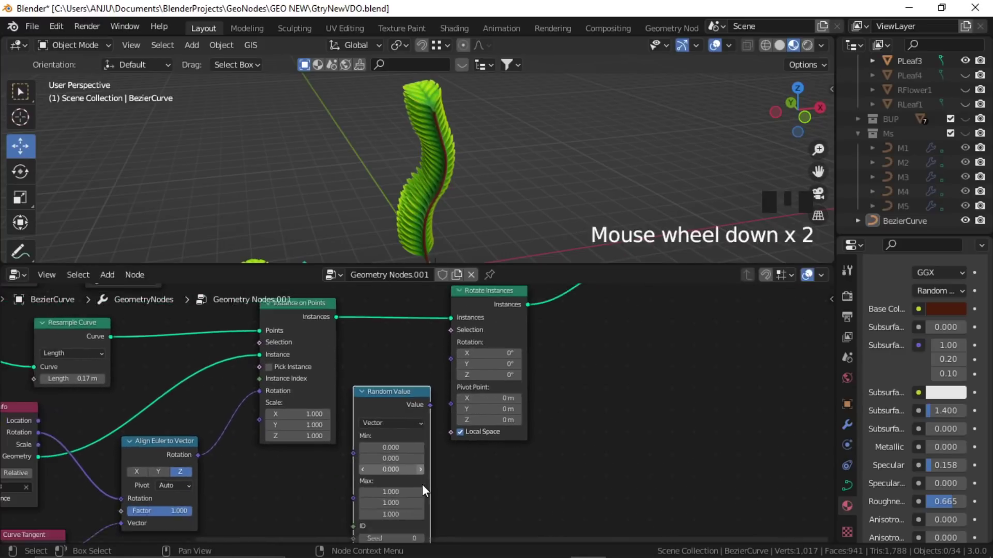
{"action": "middle_click_drag", "start_coordinate": [415, 474], "coordinate": [411, 457]}
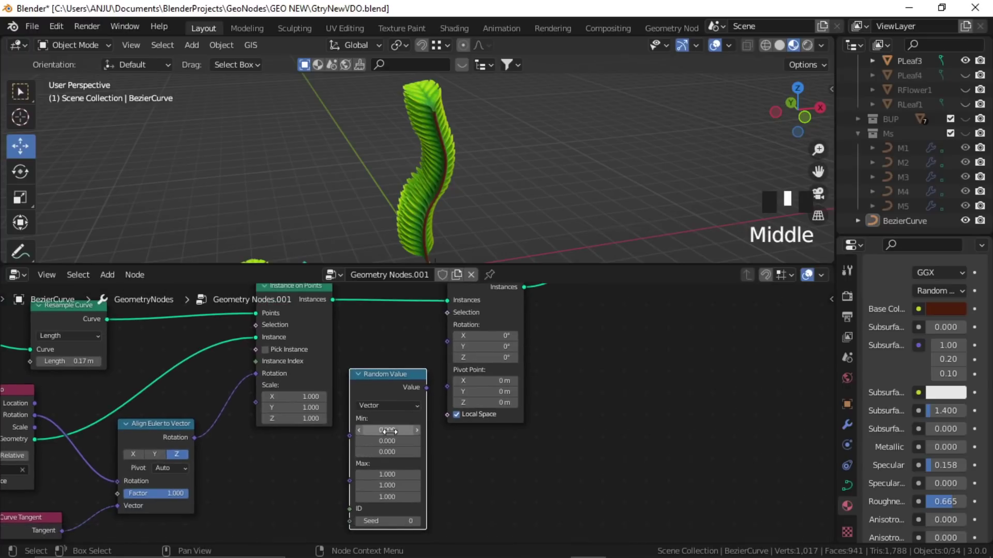
{"action": "left_click_drag", "start_coordinate": [388, 474], "coordinate": [389, 486]}
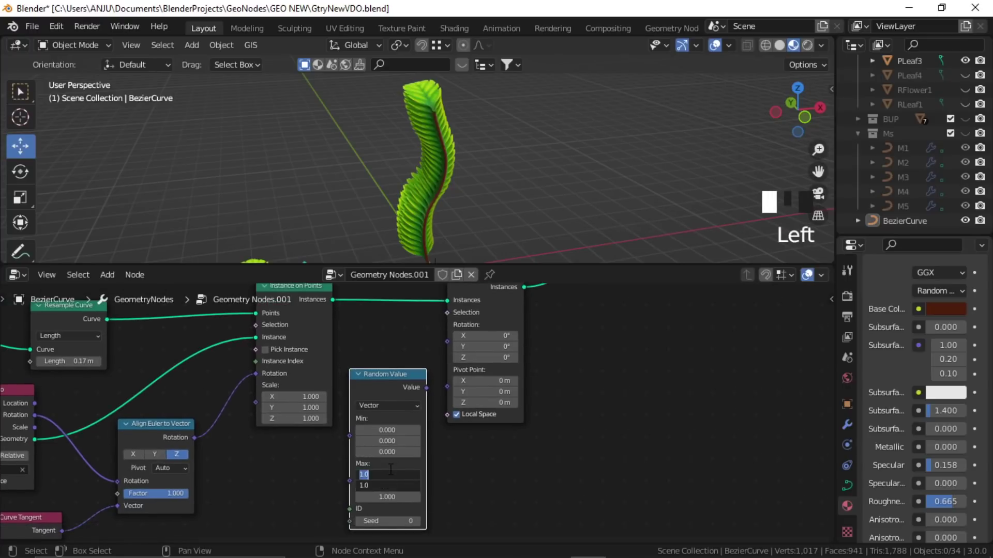
Connect the Random Value node's Value output to the Rotation input of Rotate Instances
{"action": "middle_click_drag", "start_coordinate": [451, 430], "coordinate": [447, 469]}
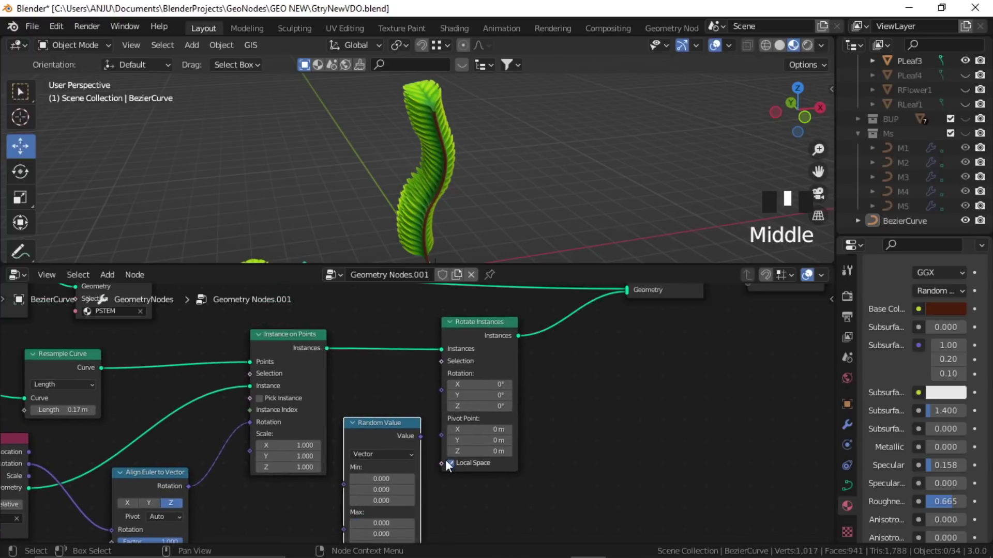
{"action": "left_click_drag", "start_coordinate": [419, 435], "coordinate": [441, 391]}
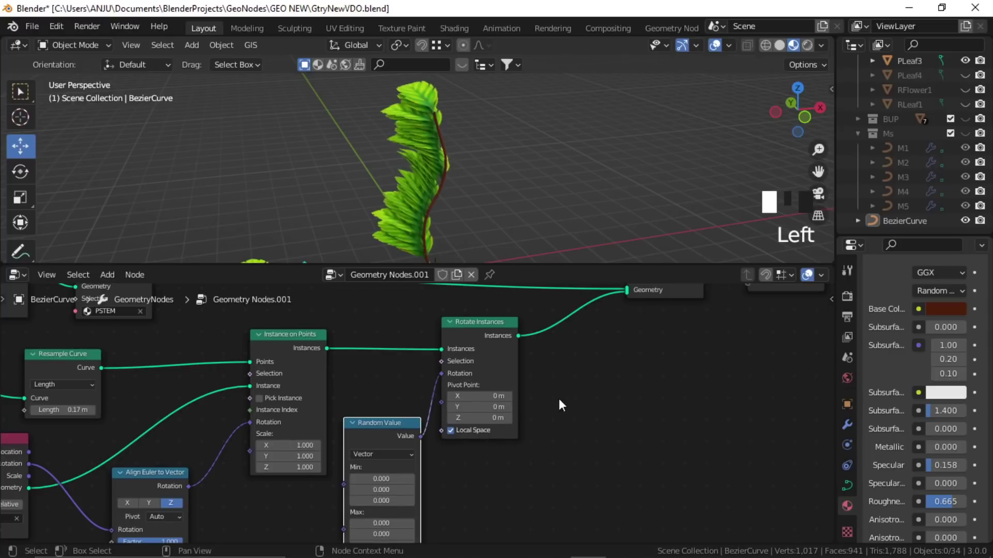
{"action": "middle_click_drag", "start_coordinate": [558, 398], "coordinate": [603, 382]}
{"action": "middle_click_drag", "start_coordinate": [525, 427], "coordinate": [497, 386]}
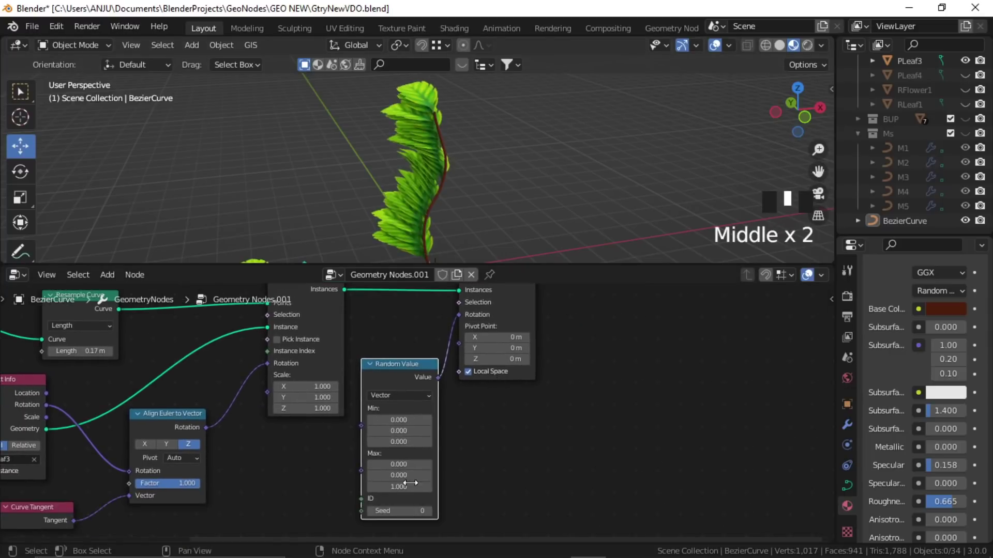
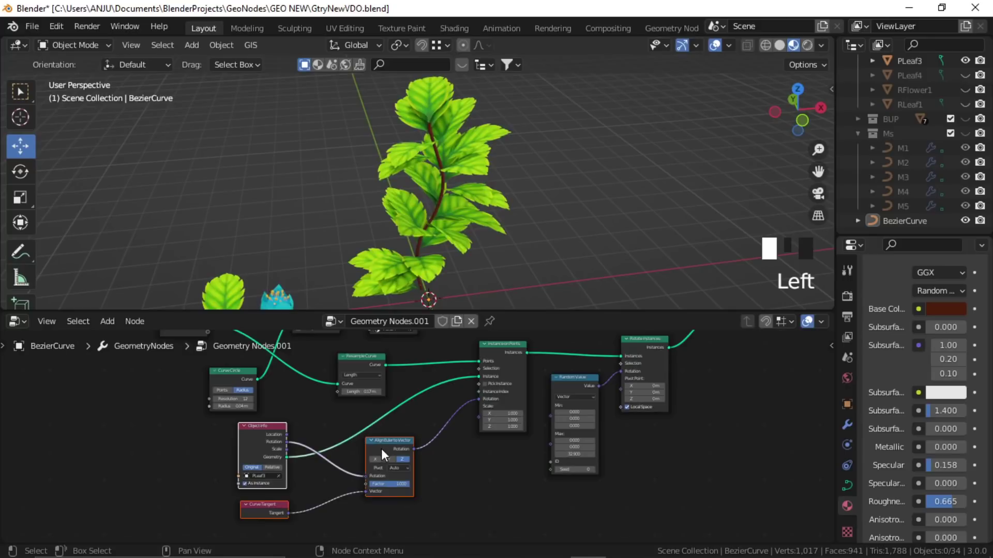
Move the Object Info, Curve Tangent, Align Euler to Vector and Resample Curve nodes away from Instance on Points to free up space
{"action": "left_click_drag", "start_coordinate": [381, 449], "coordinate": [233, 459]}
{"action": "scroll", "coordinate": [451, 441], "scroll_direction": "up", "scroll_amount": 5}
{"action": "middle_click_drag", "start_coordinate": [450, 450], "coordinate": [442, 468]}
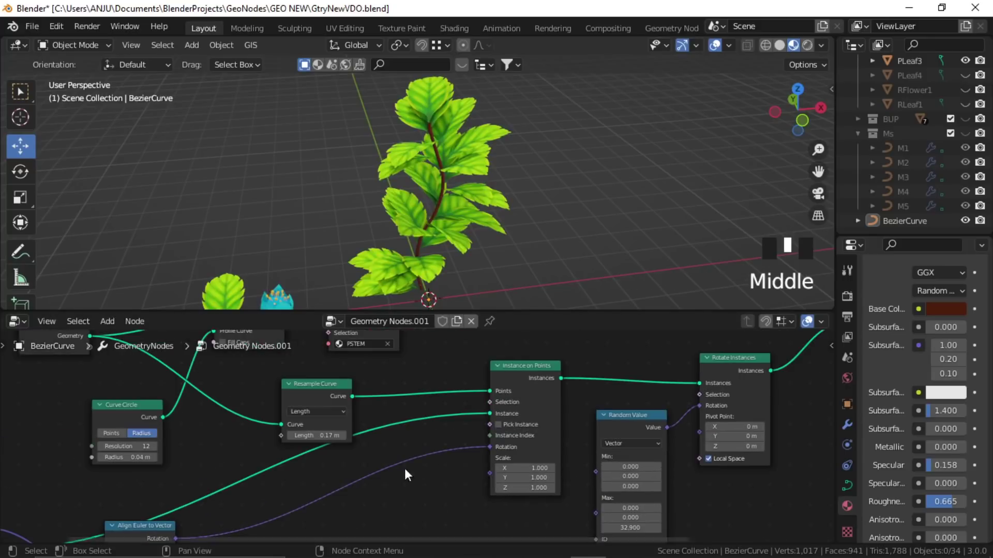
{"action": "left_click_drag", "start_coordinate": [310, 388], "coordinate": [282, 344]}
{"action": "middle_click_drag", "start_coordinate": [496, 444], "coordinate": [504, 460]}
Add a Curve Parameter node in the free space between Align Euler to Vector and Instance on Points
{"action": "left_click", "coordinate": [443, 476]}
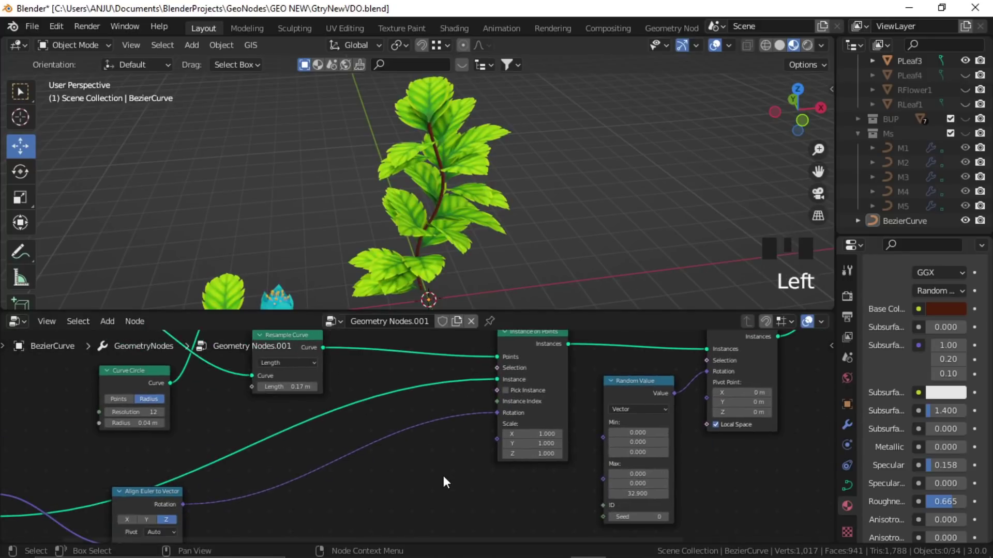
{"action": "middle_click_drag", "start_coordinate": [443, 476], "coordinate": [436, 463]}
{"action": "left_click", "coordinate": [427, 469]}
{"action": "key", "text": "shift+a"}
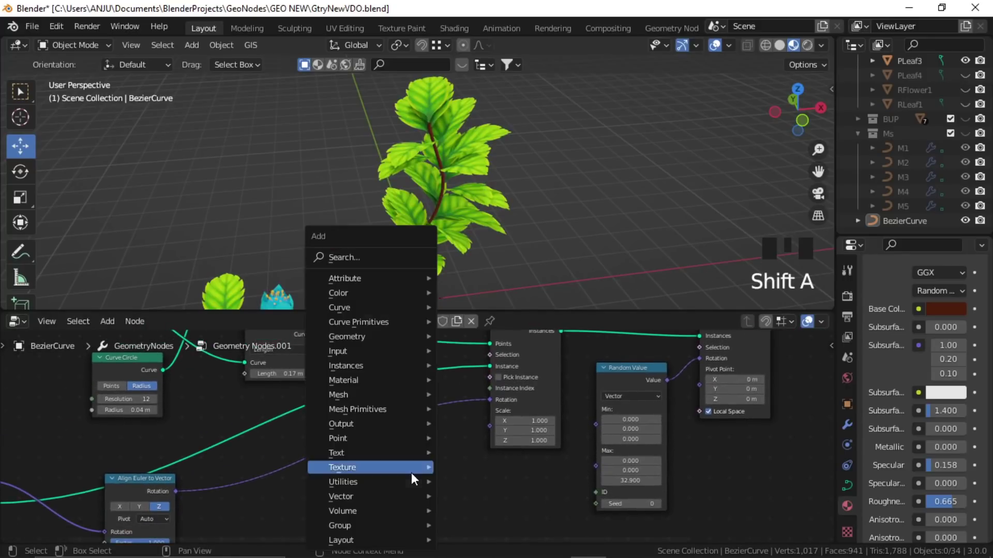
{"action": "left_click", "coordinate": [363, 264]}
{"action": "type", "text": "curv"}
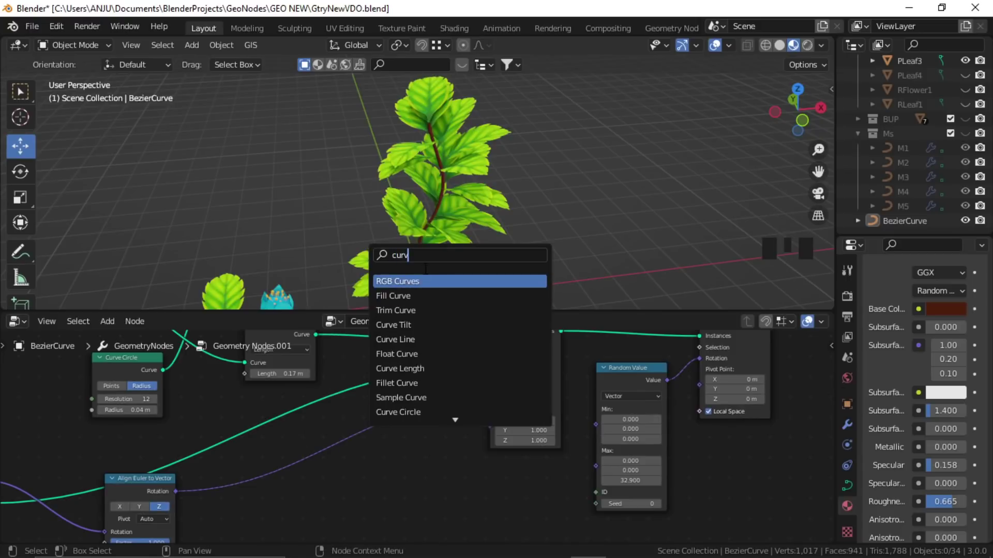
{"action": "type", "text": "e p"}
{"action": "key", "text": "Down"}
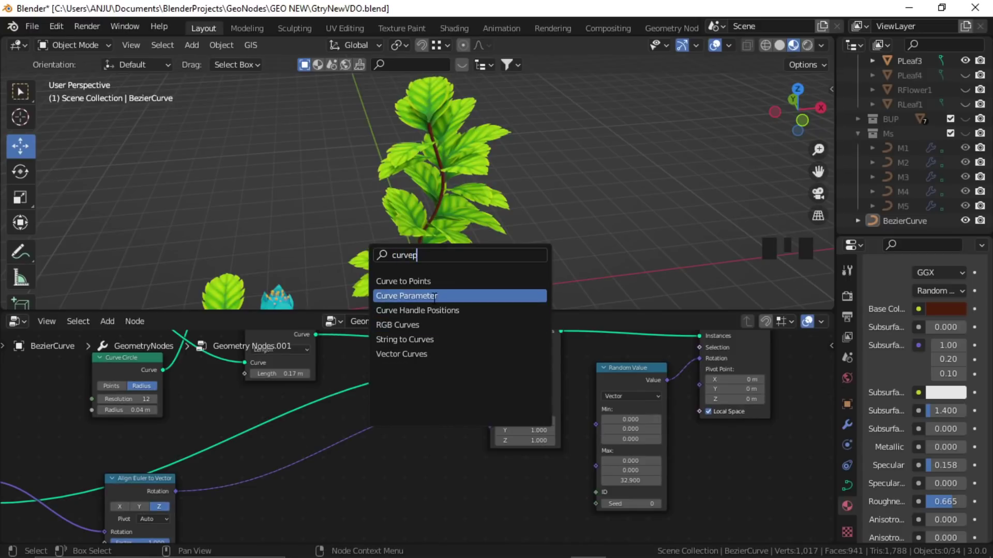
{"action": "key", "text": "Return"}
{"action": "middle_click_drag", "start_coordinate": [339, 423], "coordinate": [328, 470]}
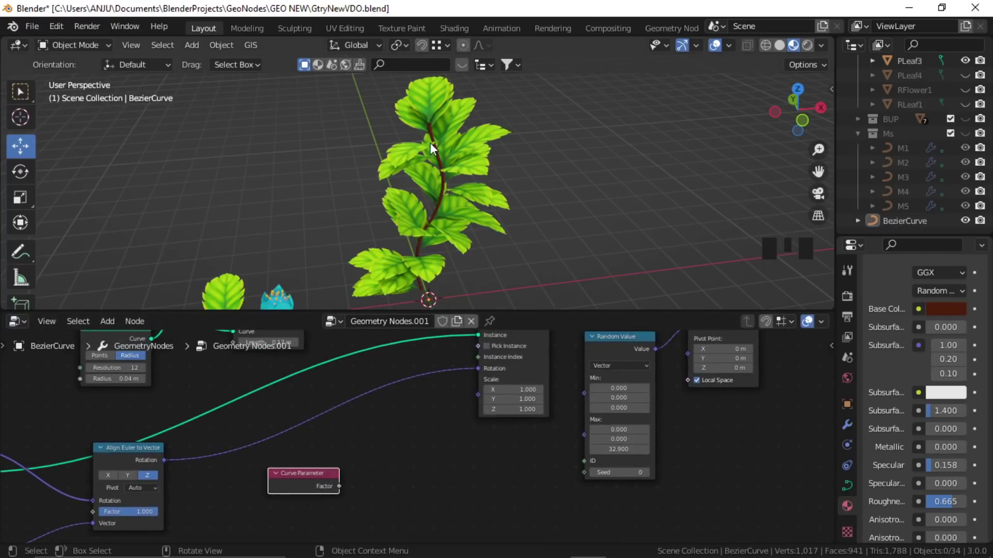
Add a ColorRamp node beside Curve Parameter, link Factor to its Fac input and space the two nodes apart
{"action": "left_click", "coordinate": [428, 472]}
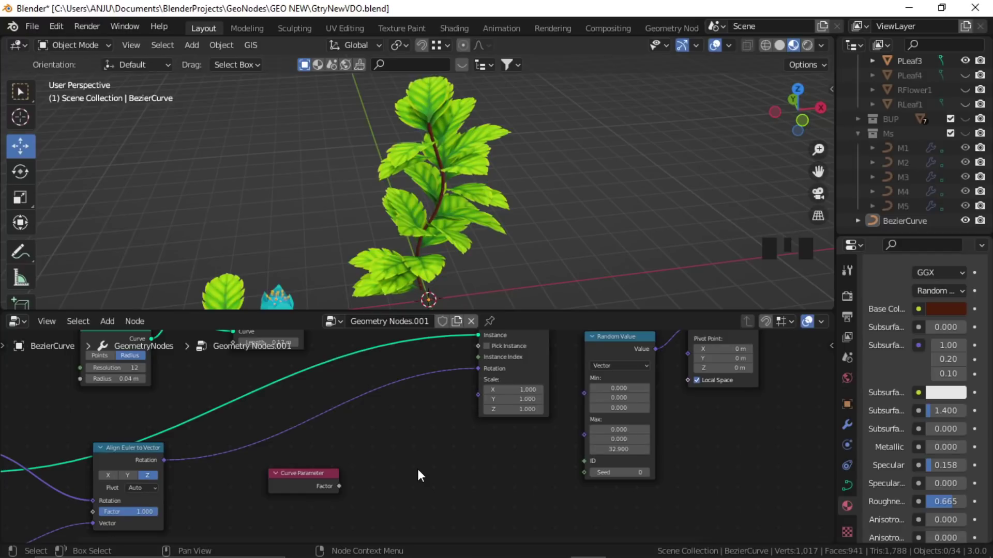
{"action": "key", "text": "shift+a"}
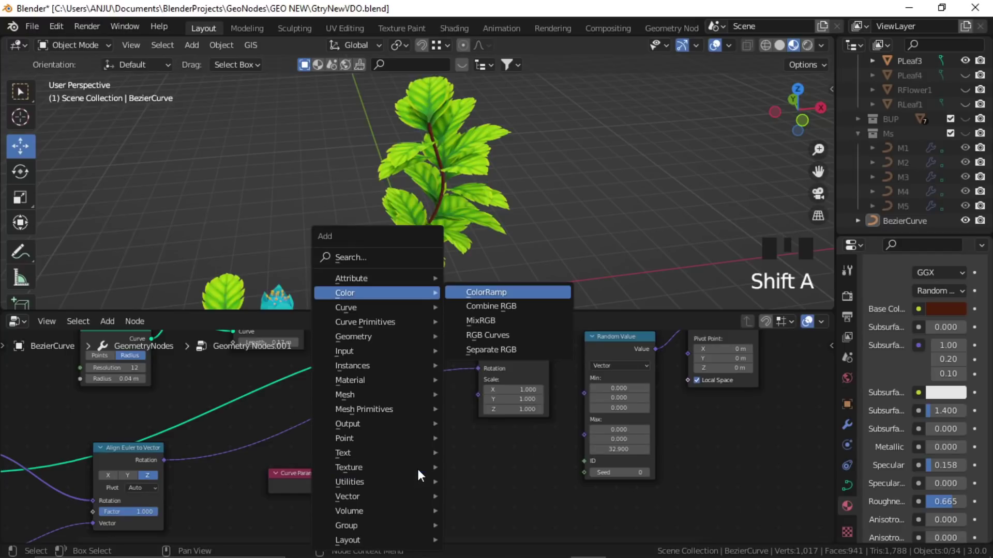
{"action": "left_click", "coordinate": [490, 298]}
{"action": "left_click", "coordinate": [354, 415]}
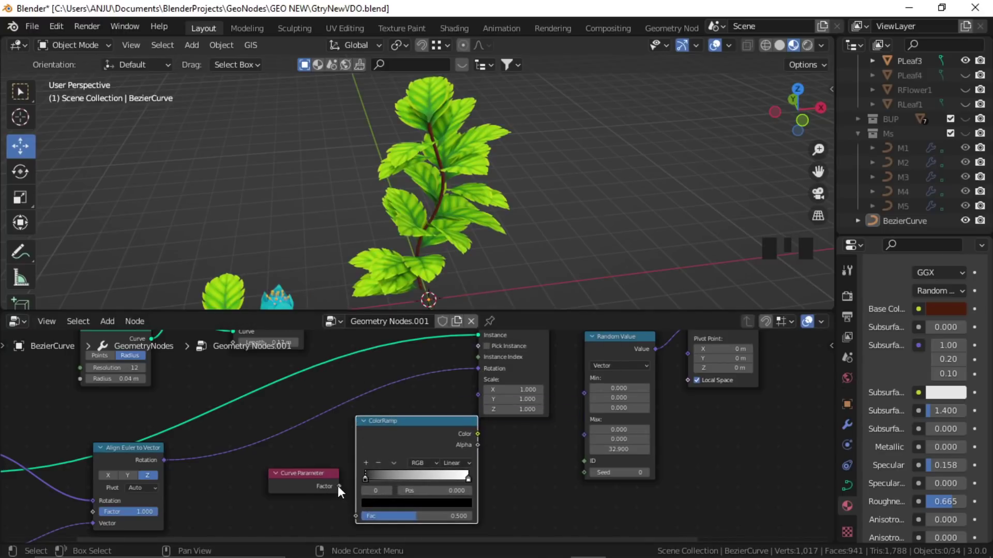
{"action": "left_click_drag", "start_coordinate": [339, 486], "coordinate": [355, 515]}
{"action": "left_click_drag", "start_coordinate": [320, 470], "coordinate": [280, 482]}
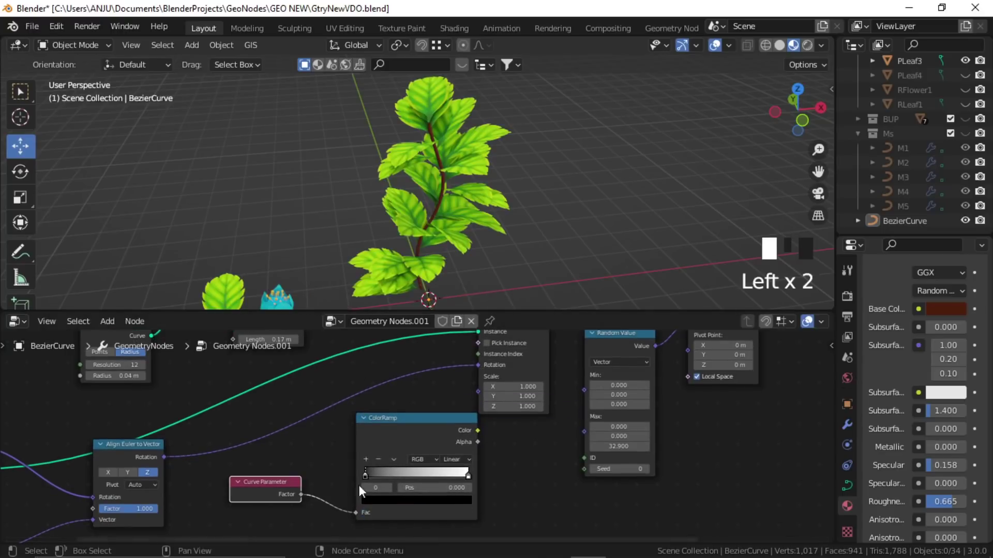
{"action": "left_click_drag", "start_coordinate": [408, 420], "coordinate": [386, 423]}
Try the ColorRamp's black stop at position 0.118 and return it to 0
{"action": "scroll", "coordinate": [381, 461], "scroll_direction": "up", "scroll_amount": 3}
{"action": "middle_click_drag", "start_coordinate": [381, 461], "coordinate": [381, 409]}
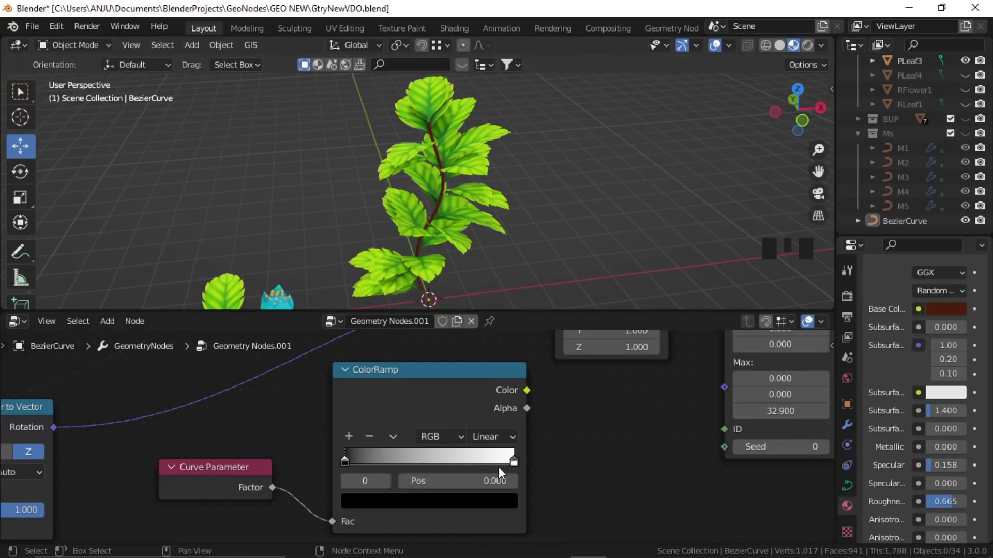
{"action": "middle_click_drag", "start_coordinate": [416, 300], "coordinate": [435, 306]}
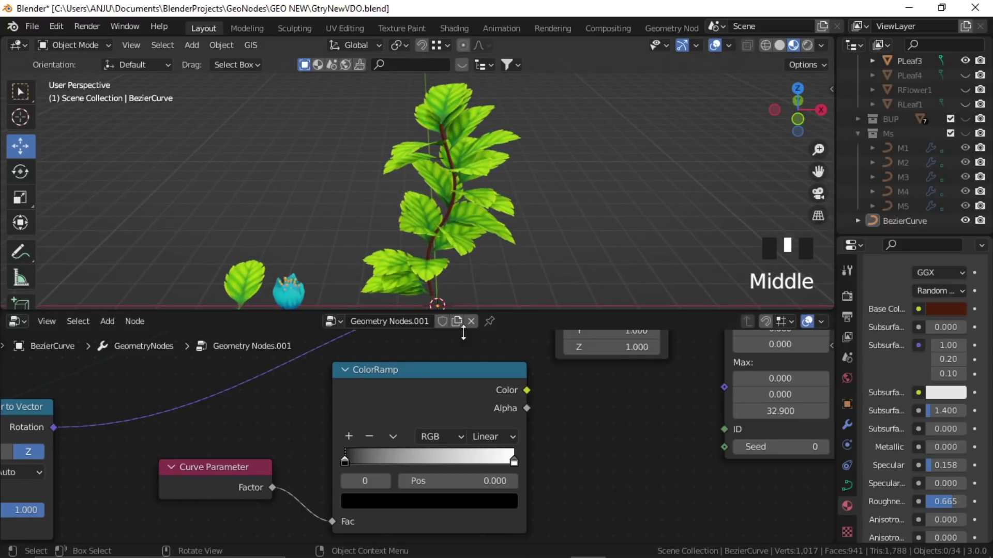
{"action": "left_click_drag", "start_coordinate": [345, 461], "coordinate": [362, 461]}
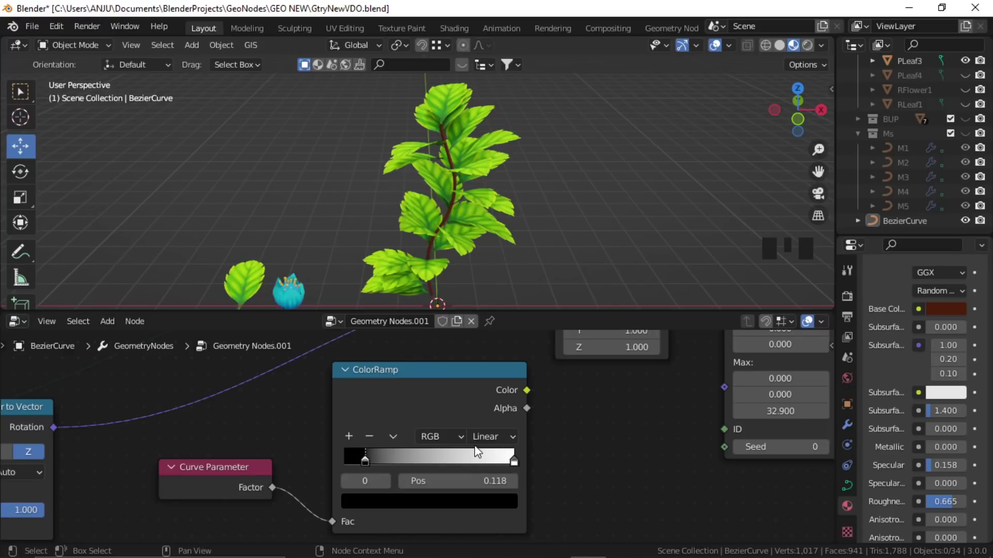
{"action": "middle_click_drag", "start_coordinate": [579, 346], "coordinate": [581, 405]}
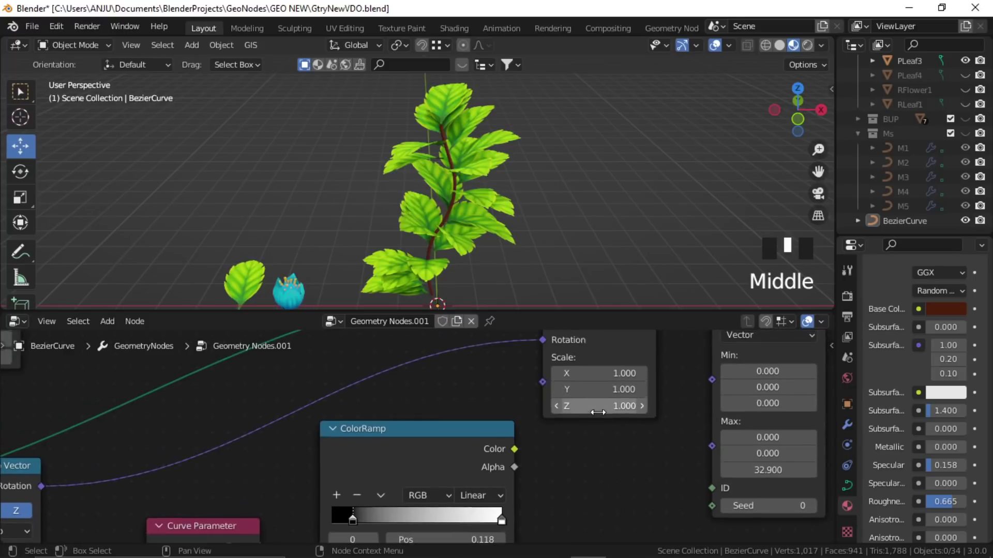
{"action": "middle_click_drag", "start_coordinate": [474, 476], "coordinate": [454, 439]}
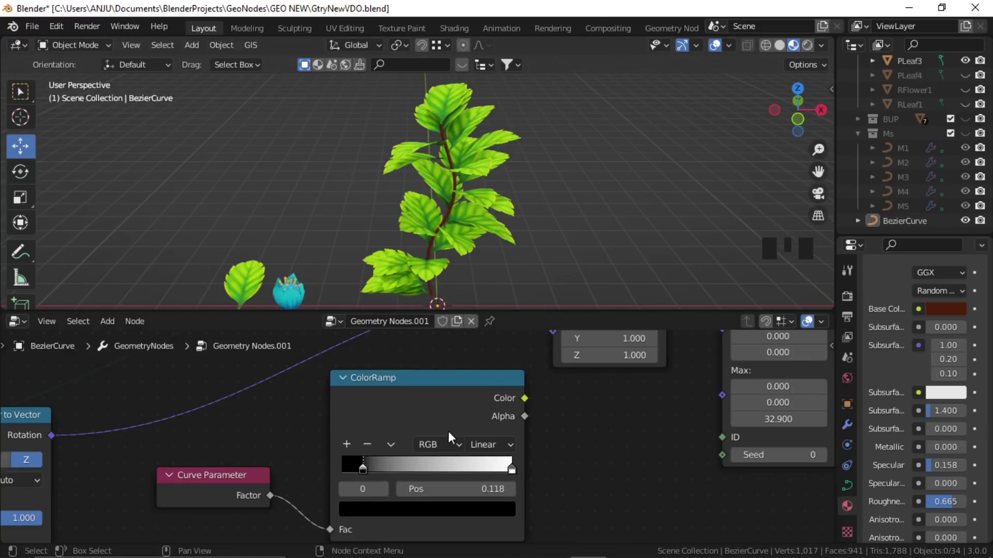
{"action": "scroll", "coordinate": [445, 434], "scroll_direction": "down", "scroll_amount": 2}
{"action": "left_click_drag", "start_coordinate": [371, 470], "coordinate": [356, 466]}
Connect the ColorRamp's Color output to the Scale input of Instance on Points
{"action": "middle_click_drag", "start_coordinate": [488, 439], "coordinate": [446, 474]}
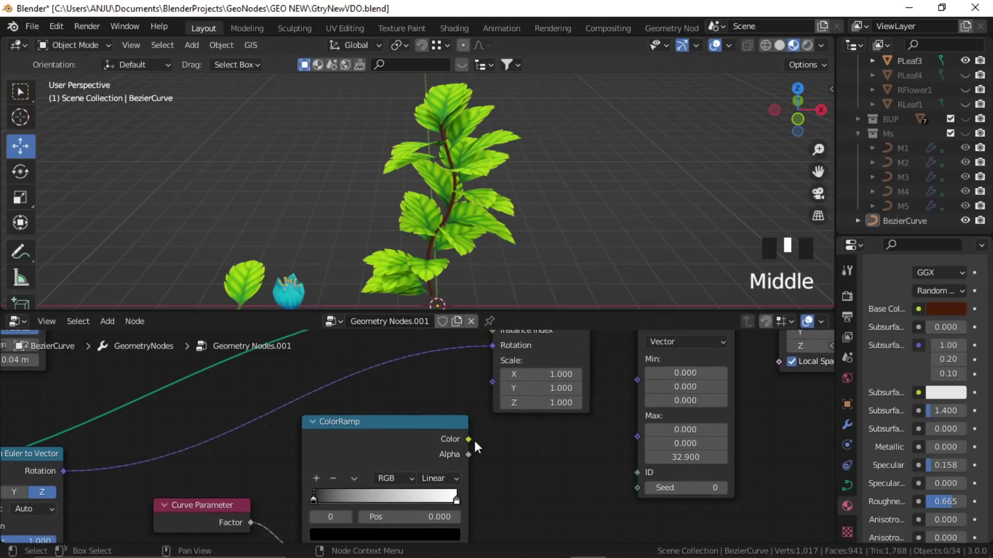
{"action": "left_click_drag", "start_coordinate": [469, 439], "coordinate": [495, 383]}
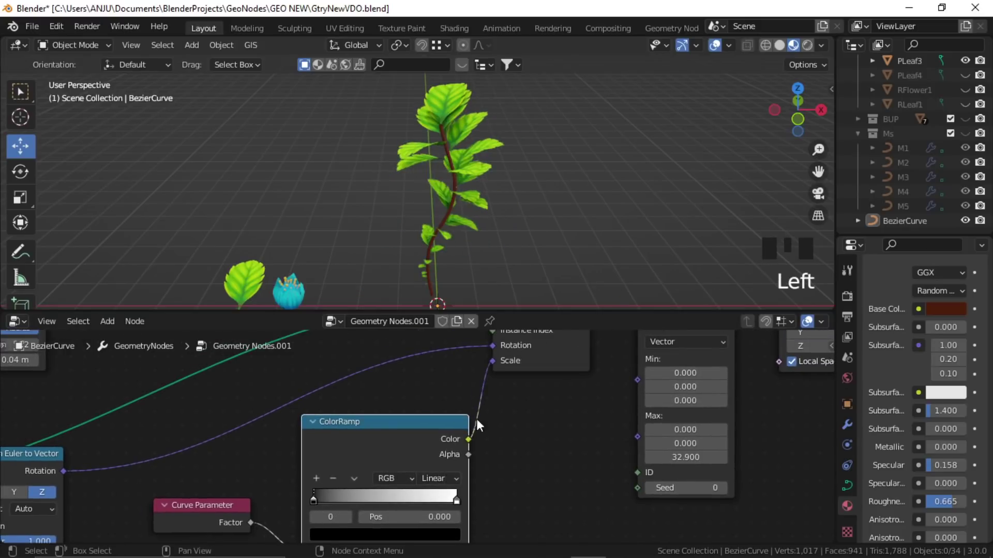
{"action": "mouse_move", "coordinate": [482, 241]}
{"action": "middle_mouse_down"}
{"action": "mouse_move", "coordinate": [560, 241]}
{"action": "mouse_move", "coordinate": [466, 237]}
{"action": "middle_mouse_up"}
{"action": "middle_click_drag", "start_coordinate": [518, 445], "coordinate": [536, 408]}
{"action": "middle_click_drag", "start_coordinate": [383, 451], "coordinate": [362, 461]}
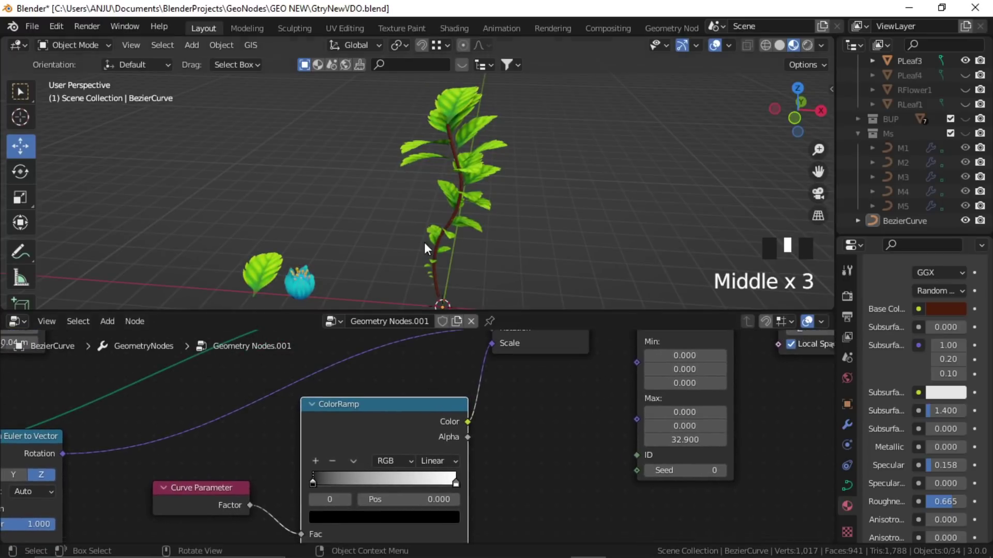
{"action": "middle_click_drag", "start_coordinate": [424, 242], "coordinate": [536, 261]}
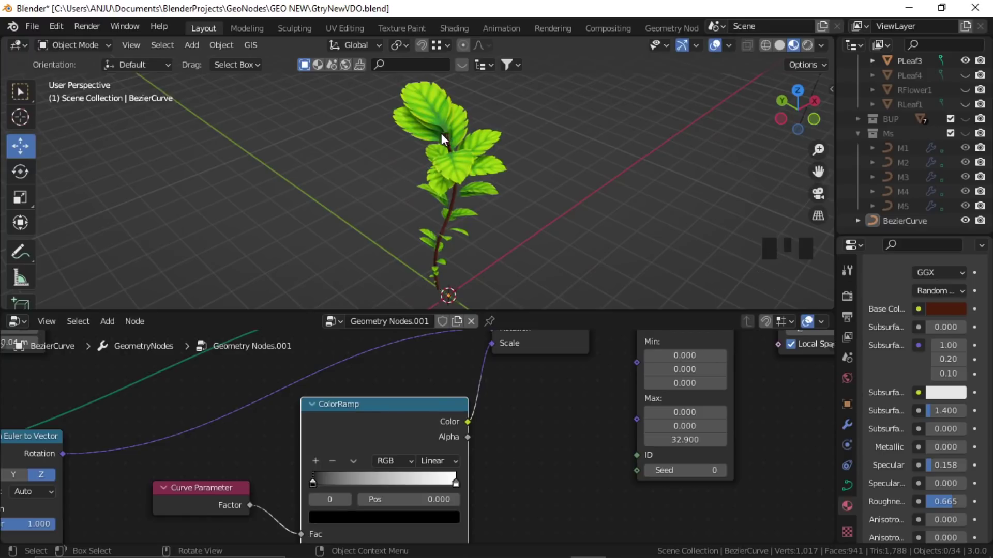
{"action": "middle_click_drag", "start_coordinate": [446, 217], "coordinate": [367, 197]}
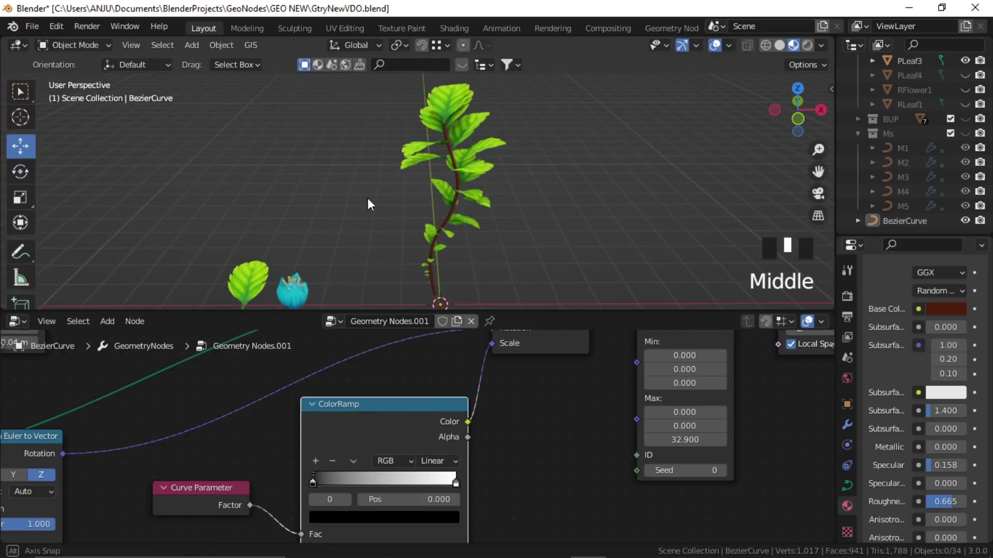
{"action": "middle_click_drag", "start_coordinate": [494, 424], "coordinate": [498, 398]}
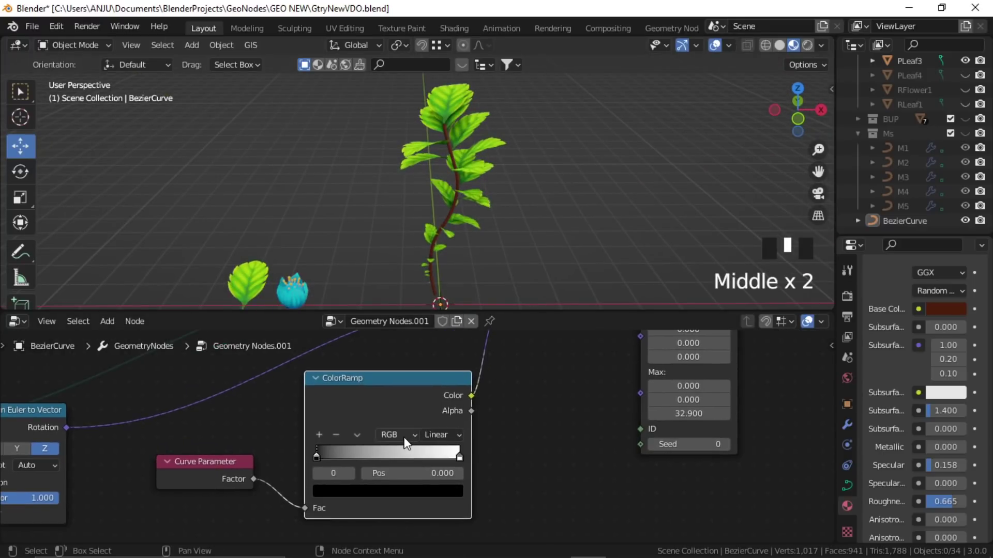
{"action": "scroll", "coordinate": [377, 450], "scroll_direction": "up", "scroll_amount": 1}
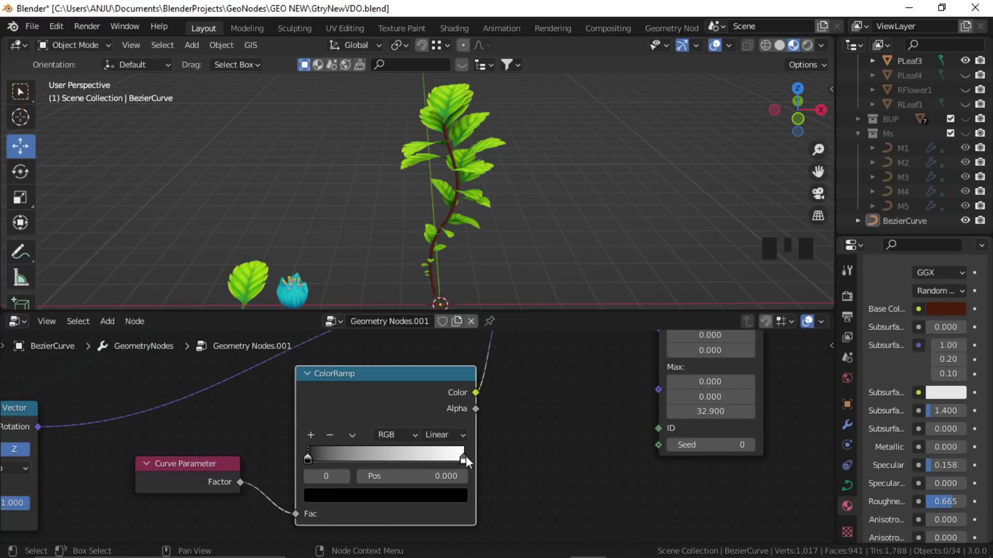
Move the ColorRamp's black stop to position 0.132 and its white stop to position 0.286
{"action": "mouse_move", "coordinate": [463, 459]}
{"action": "left_mouse_down"}
{"action": "mouse_move", "coordinate": [323, 454]}
{"action": "mouse_move", "coordinate": [471, 463]}
{"action": "left_mouse_up"}
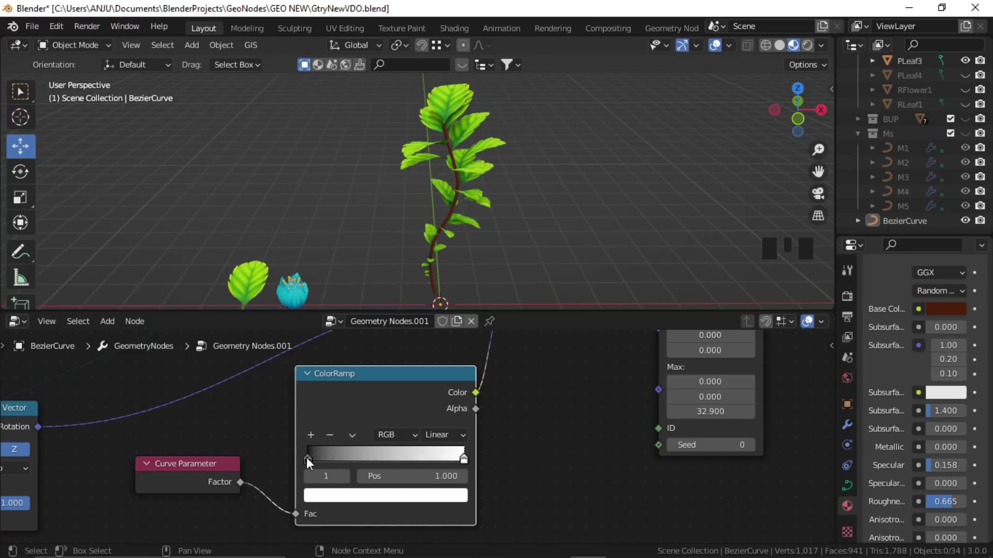
{"action": "left_click_drag", "start_coordinate": [309, 457], "coordinate": [284, 453]}
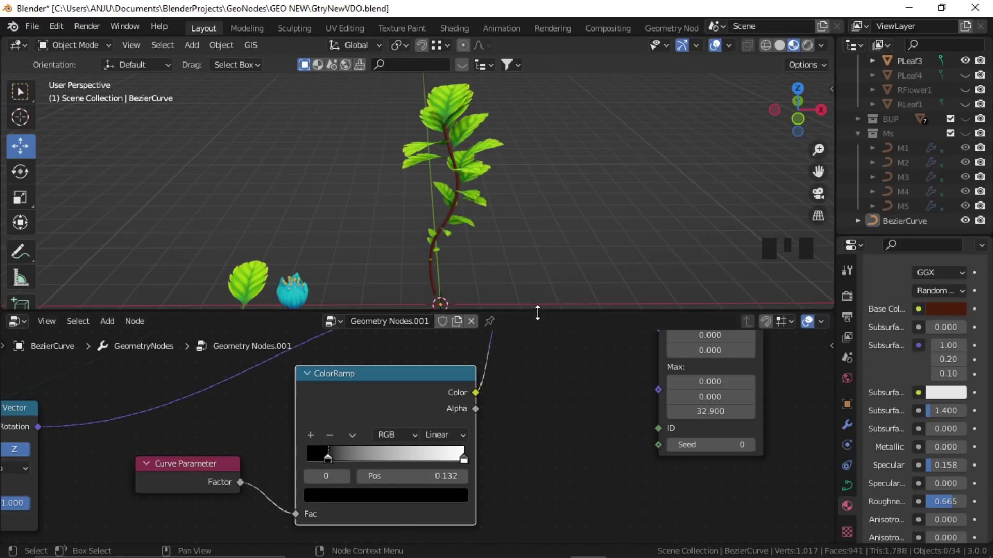
{"action": "left_click_drag", "start_coordinate": [538, 312], "coordinate": [538, 343]}
{"action": "scroll", "coordinate": [455, 251], "scroll_direction": "up", "scroll_amount": 3}
{"action": "middle_click_drag", "start_coordinate": [455, 250], "coordinate": [471, 261]}
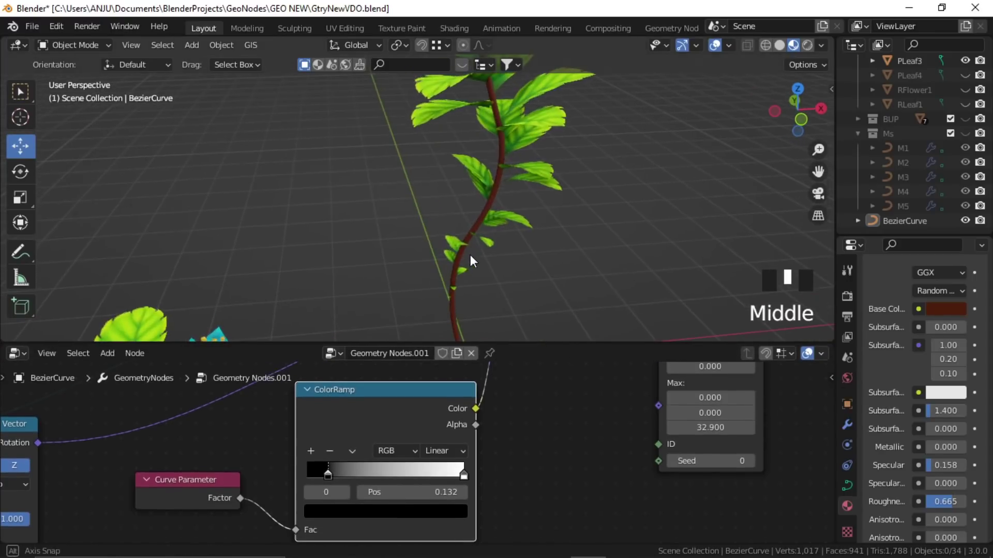
{"action": "left_click_drag", "start_coordinate": [463, 475], "coordinate": [352, 472]}
{"action": "middle_click_drag", "start_coordinate": [455, 477], "coordinate": [448, 462]}
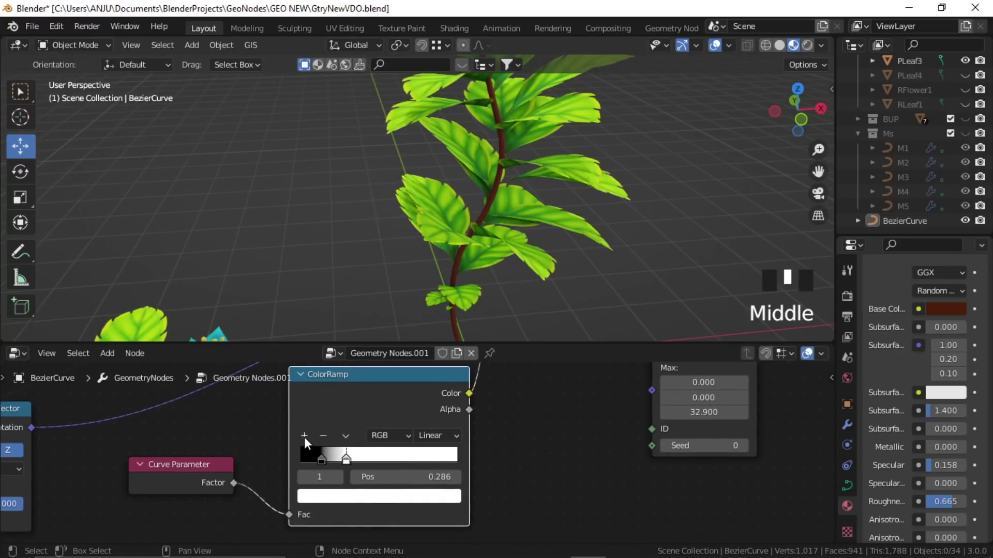
Add a middle stop to the ColorRamp at position 0.250 and brighten its grey to near white
{"action": "left_click", "coordinate": [305, 437]}
{"action": "mouse_move", "coordinate": [346, 459]}
{"action": "left_mouse_down"}
{"action": "mouse_move", "coordinate": [413, 460]}
{"action": "mouse_move", "coordinate": [359, 460]}
{"action": "left_mouse_up"}
{"action": "left_click", "coordinate": [357, 460]}
{"action": "left_click", "coordinate": [391, 501]}
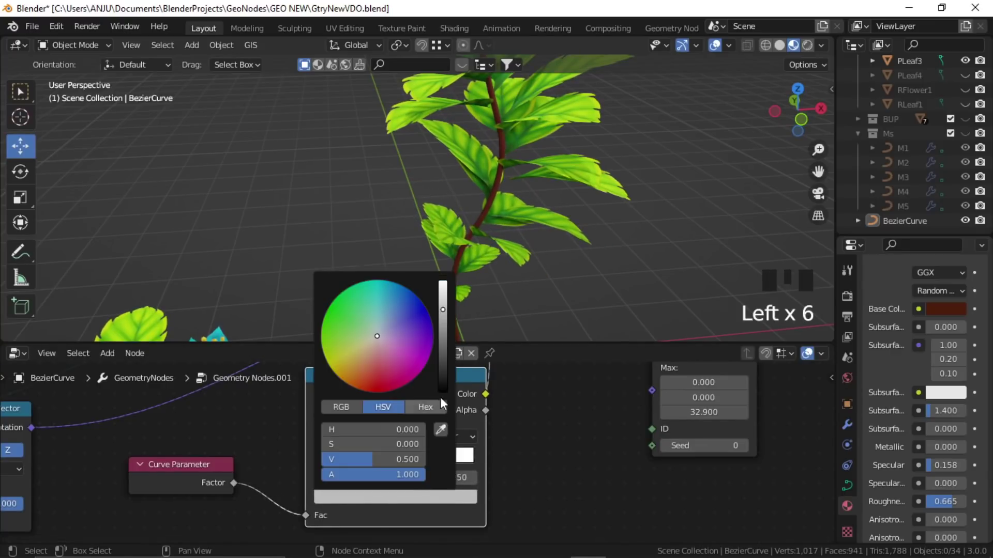
{"action": "left_click_drag", "start_coordinate": [442, 309], "coordinate": [444, 290]}
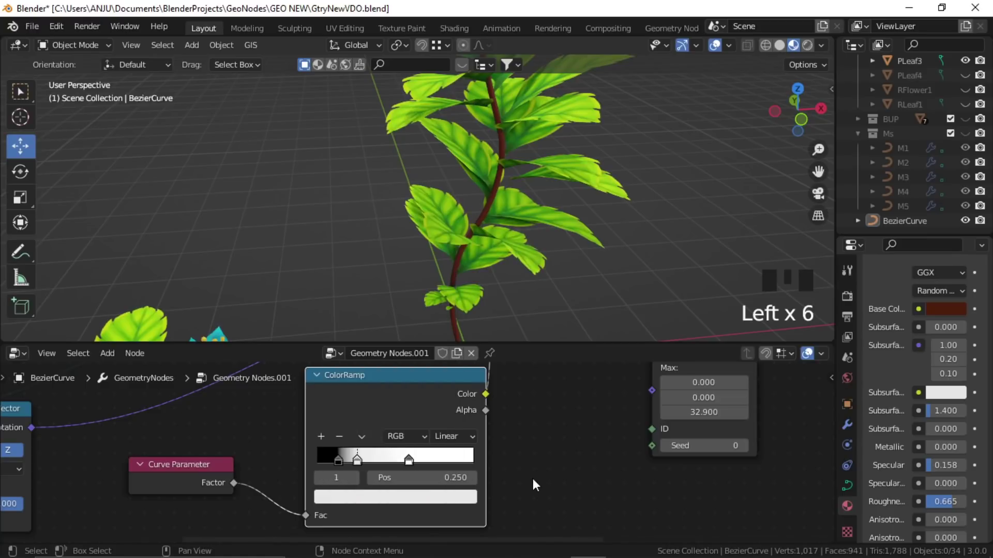
Move the ColorRamp's white end stop to position 1.000
{"action": "left_click", "coordinate": [411, 458]}
{"action": "left_click_drag", "start_coordinate": [411, 458], "coordinate": [472, 456]}
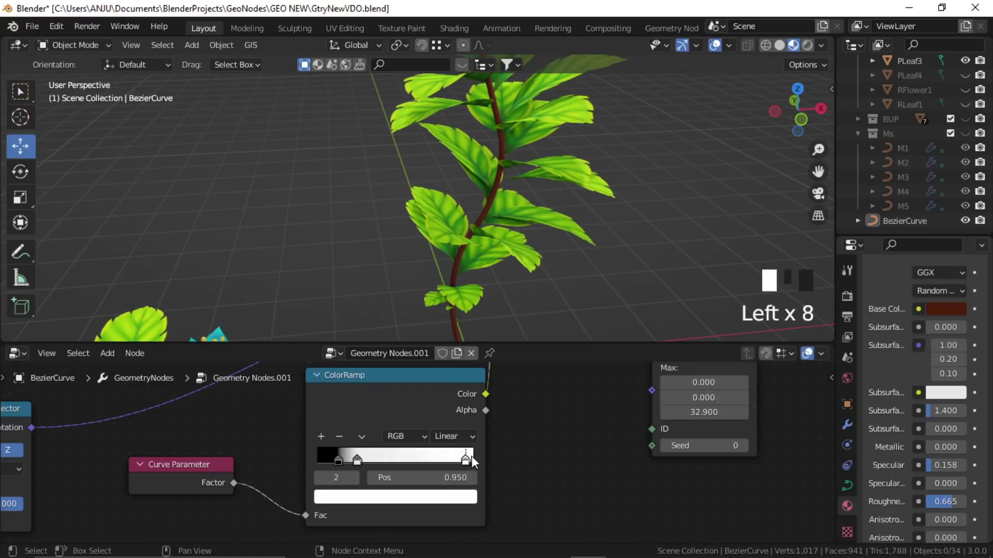
{"action": "middle_click_drag", "start_coordinate": [452, 191], "coordinate": [446, 224], "text": "shift"}
{"action": "scroll", "coordinate": [452, 234], "scroll_direction": "down", "scroll_amount": 2}
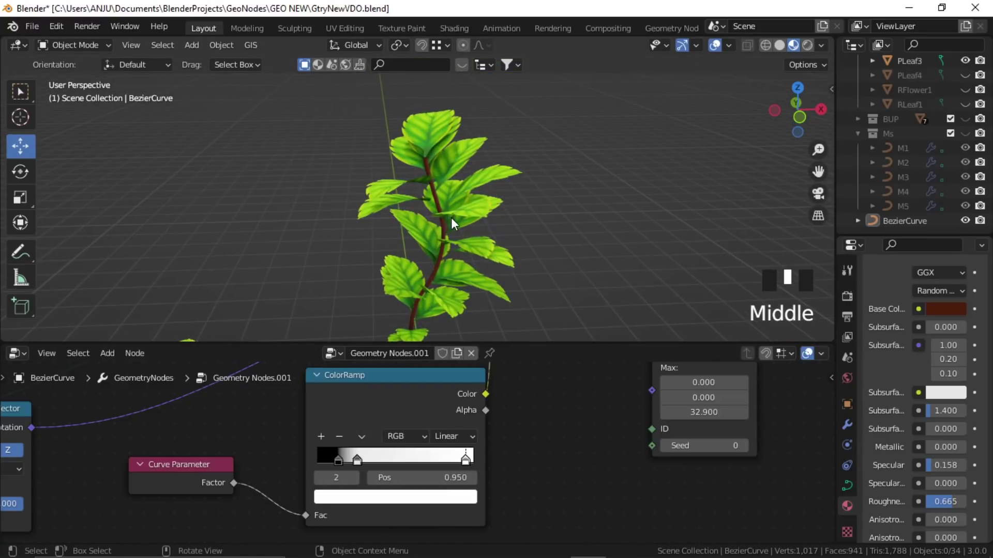
{"action": "left_click_drag", "start_coordinate": [466, 460], "coordinate": [478, 466]}
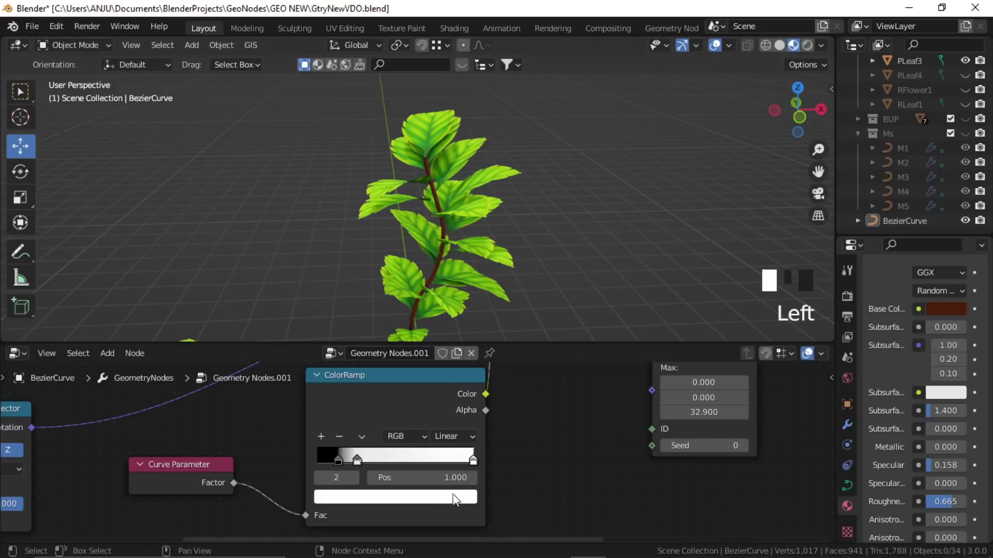
Darken the ColorRamp's end stop from white to a light grey so the top leaves shrink
{"action": "left_click", "coordinate": [468, 459]}
{"action": "left_click", "coordinate": [441, 498]}
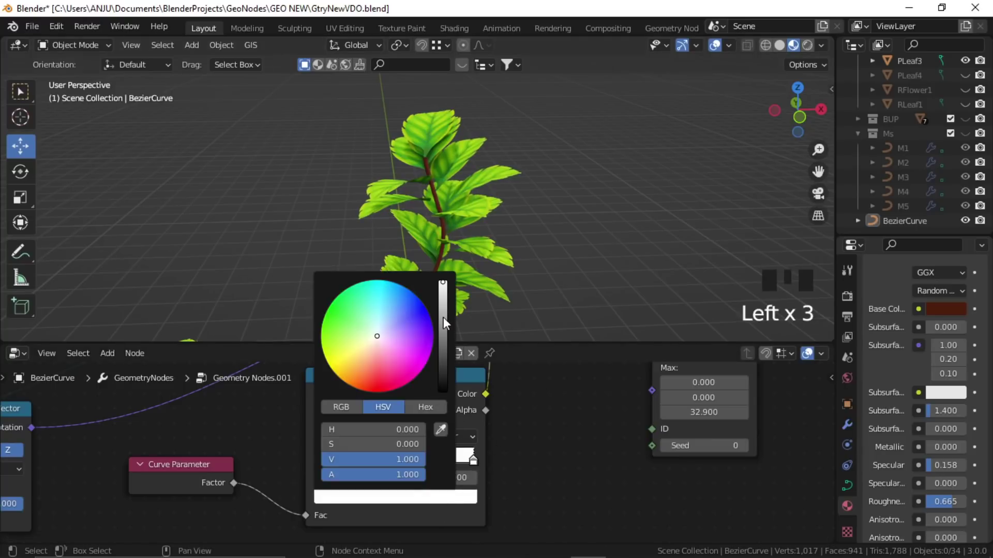
{"action": "left_click_drag", "start_coordinate": [442, 317], "coordinate": [443, 312]}
{"action": "left_click", "coordinate": [467, 467]}
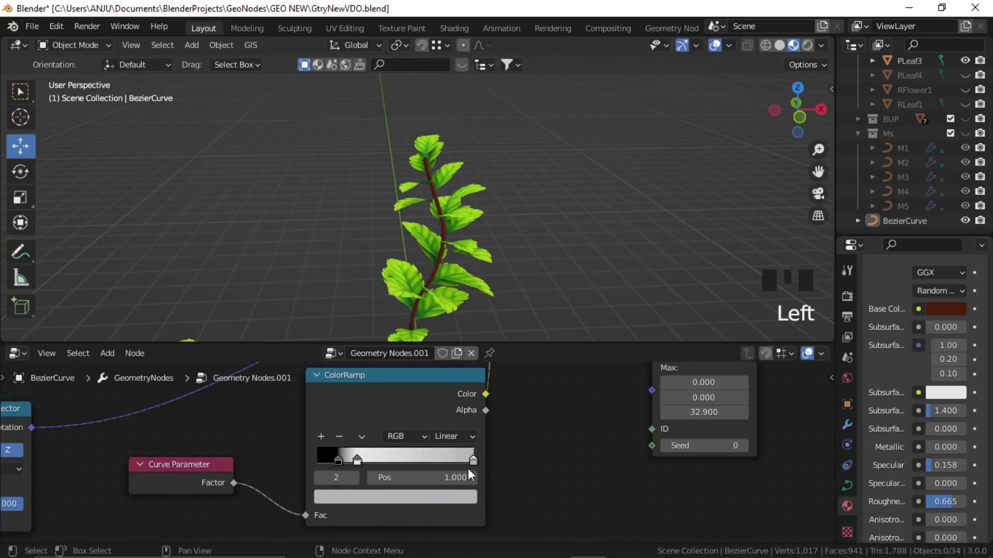
Add a fourth stop to the ColorRamp before the grey end stop and set the end stop at position 1.000
{"action": "mouse_move", "coordinate": [470, 462]}
{"action": "left_mouse_down"}
{"action": "mouse_move", "coordinate": [479, 466]}
{"action": "mouse_move", "coordinate": [456, 464]}
{"action": "left_mouse_up"}
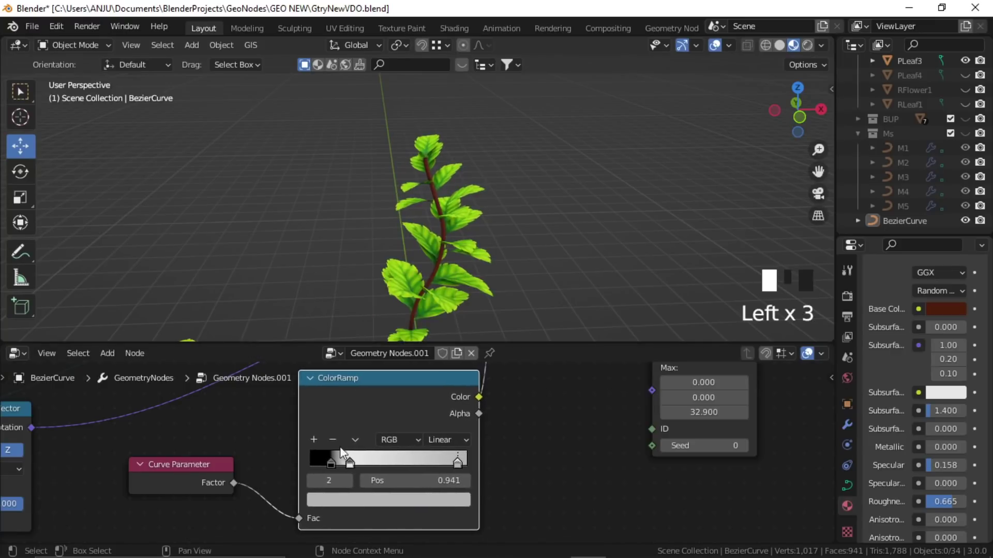
{"action": "left_click", "coordinate": [313, 439]}
{"action": "left_click_drag", "start_coordinate": [405, 464], "coordinate": [474, 462]}
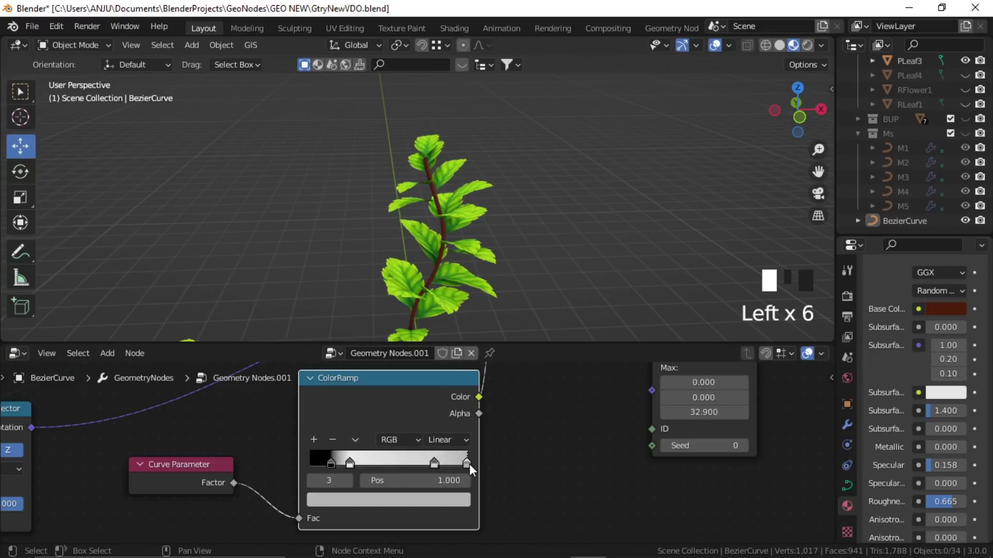
Set the colour of the ColorRamp's end stop to black with value 0.000
{"action": "left_click", "coordinate": [468, 465]}
{"action": "left_click", "coordinate": [428, 501]}
{"action": "left_click_drag", "start_coordinate": [439, 318], "coordinate": [436, 396]}
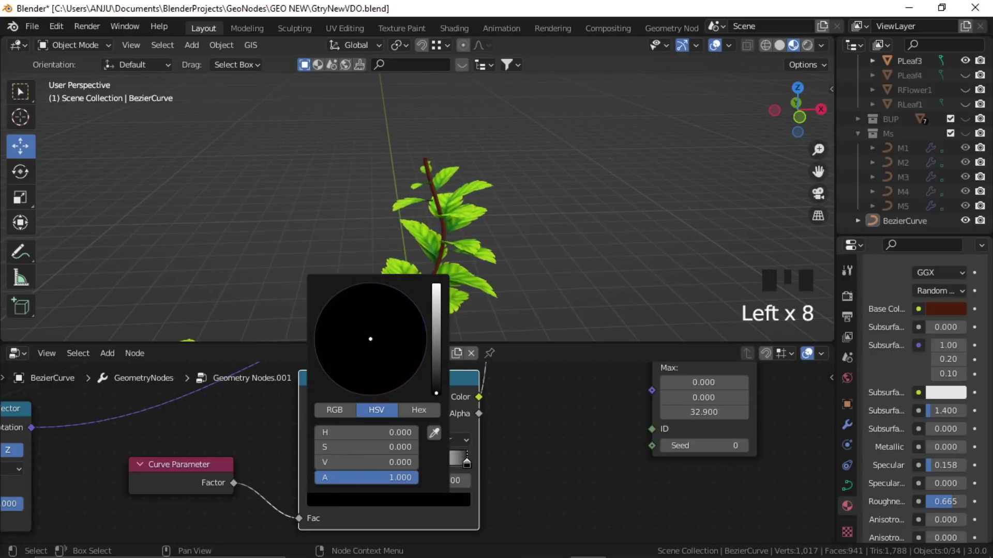
{"action": "left_click", "coordinate": [549, 405]}
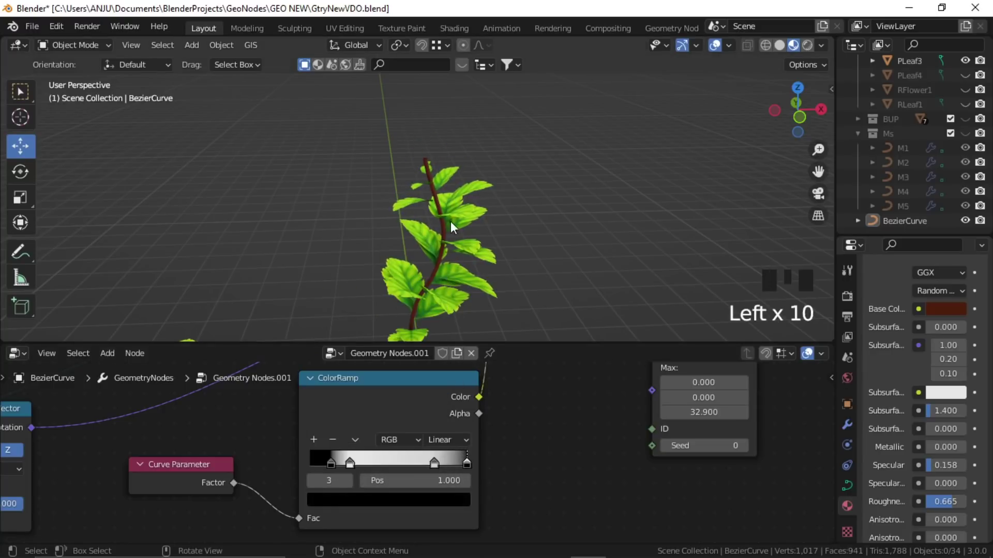
Move the ColorRamp's second stop to position 0.277 and adjust the position of the light stop before the black end
{"action": "middle_click_drag", "start_coordinate": [451, 222], "coordinate": [437, 156], "text": "shift"}
{"action": "middle_click_drag", "start_coordinate": [445, 196], "coordinate": [340, 205]}
{"action": "scroll", "coordinate": [427, 204], "scroll_direction": "up", "scroll_amount": 3}
{"action": "middle_click_drag", "start_coordinate": [427, 203], "coordinate": [433, 247]}
{"action": "left_click_drag", "start_coordinate": [350, 465], "coordinate": [355, 478]}
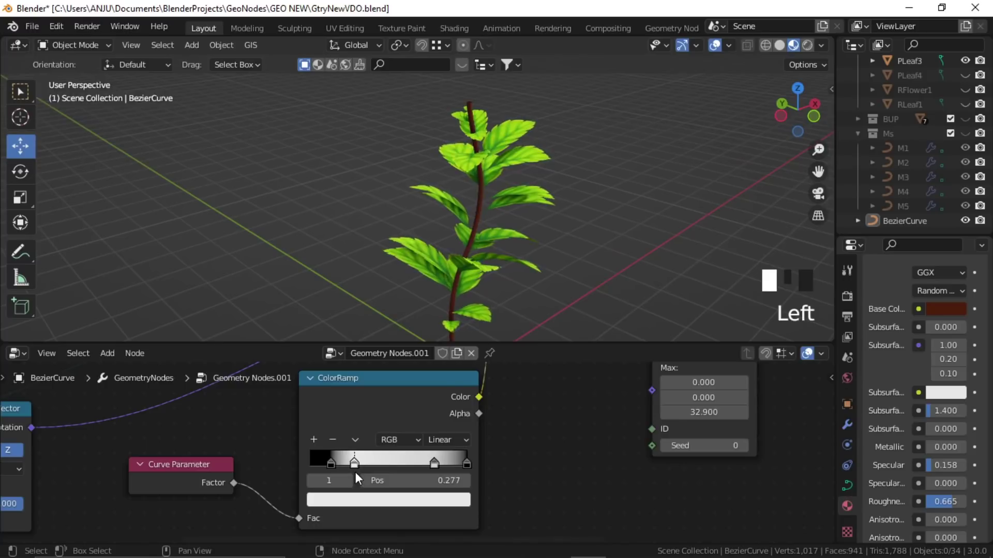
{"action": "left_click_drag", "start_coordinate": [435, 464], "coordinate": [603, 451]}
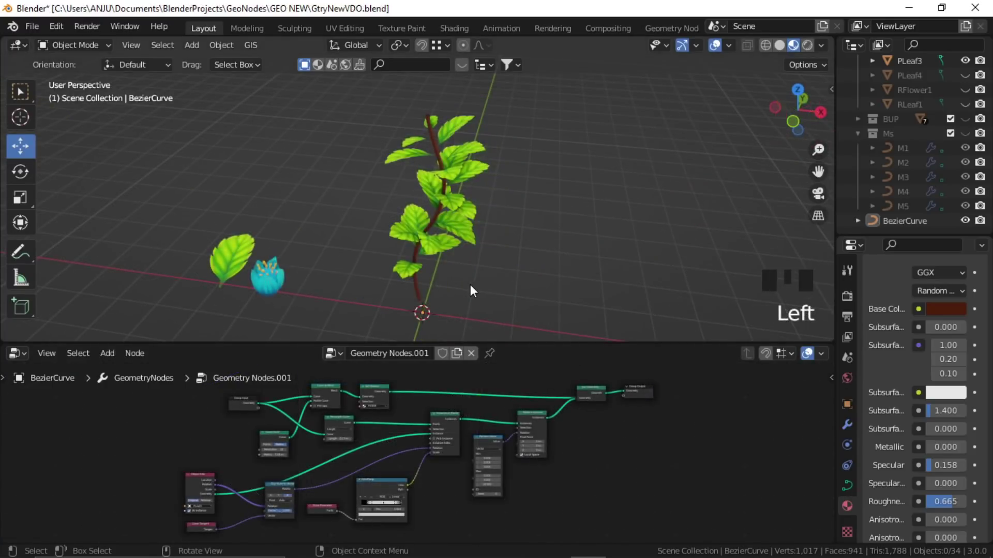
Check the blue flower's object name without changing it and reselect the plant curve
{"action": "middle_click_drag", "start_coordinate": [472, 288], "coordinate": [447, 280]}
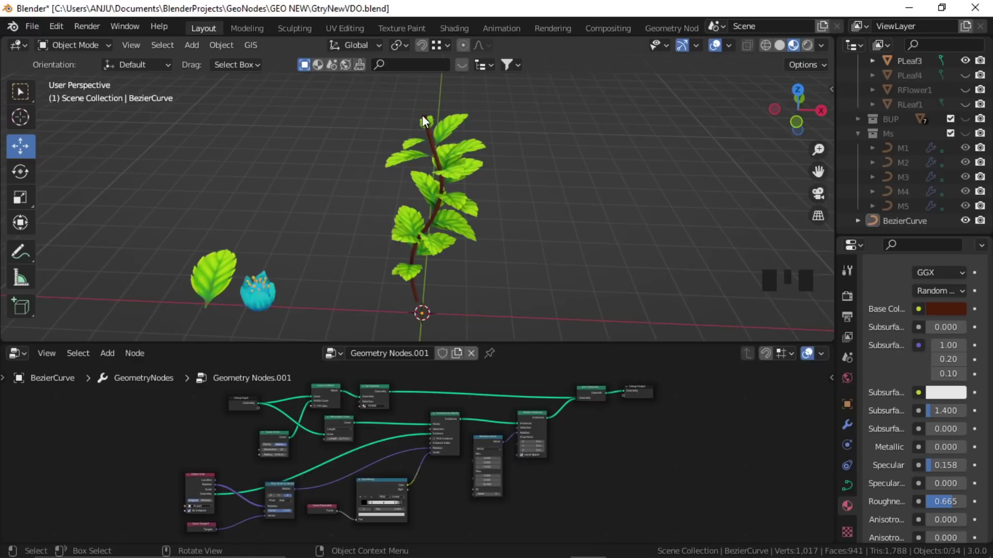
{"action": "left_click", "coordinate": [266, 293]}
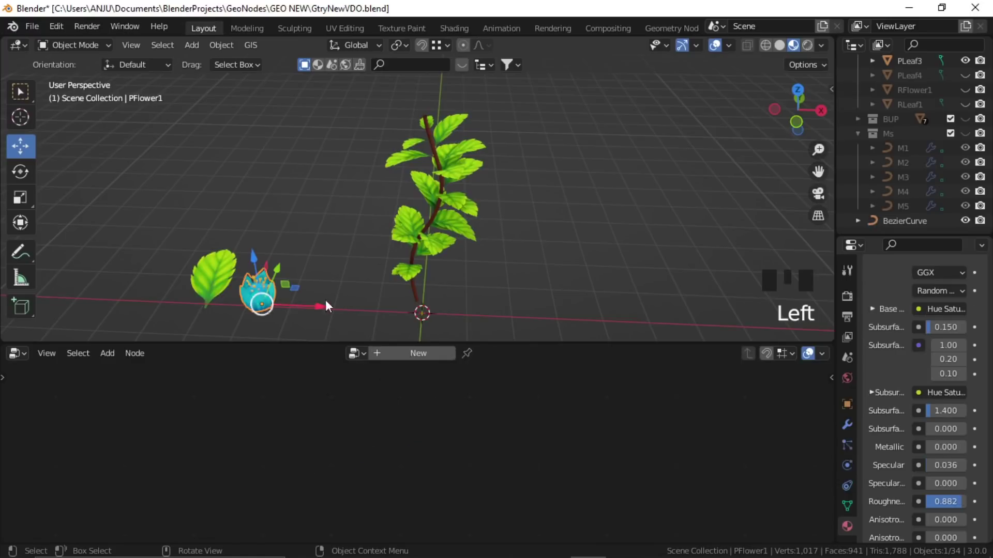
{"action": "key", "text": "F2"}
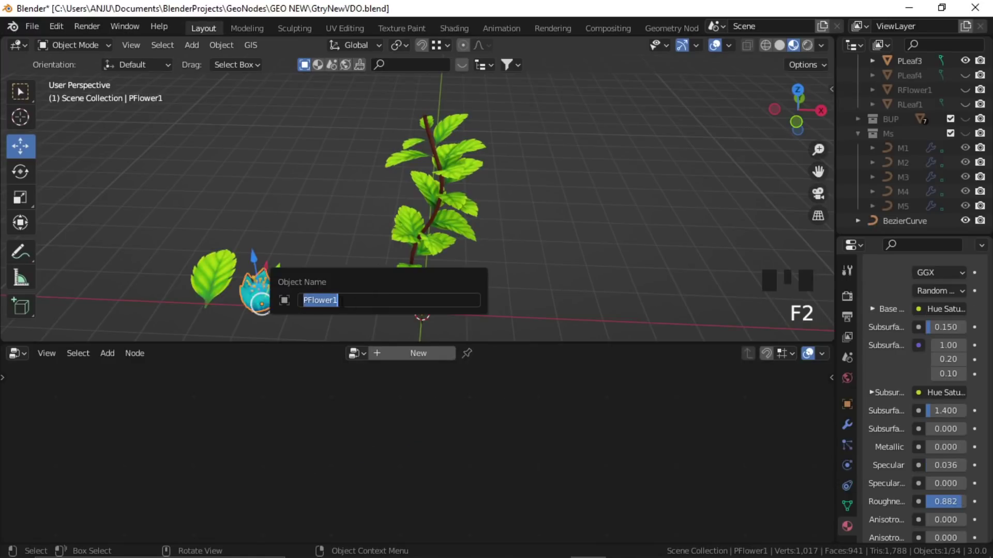
{"action": "left_click", "coordinate": [420, 311]}
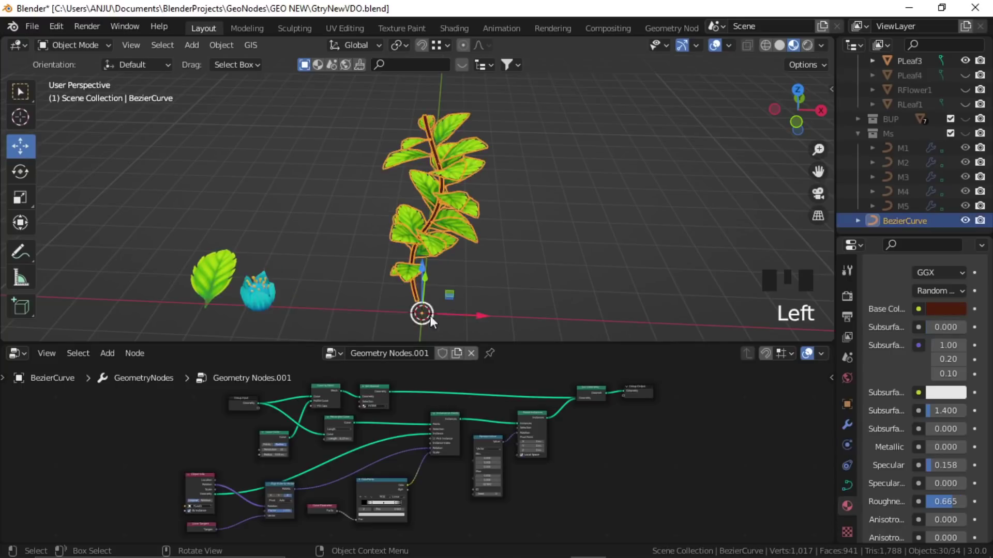
Duplicate the leaf instancing nodes, from Object Info and Curve Tangent through Instance on Points, Random Value and Rotate Instances, and place the copy above the original tree
{"action": "left_click", "coordinate": [655, 476]}
{"action": "scroll", "coordinate": [474, 474], "scroll_direction": "down", "scroll_amount": 3}
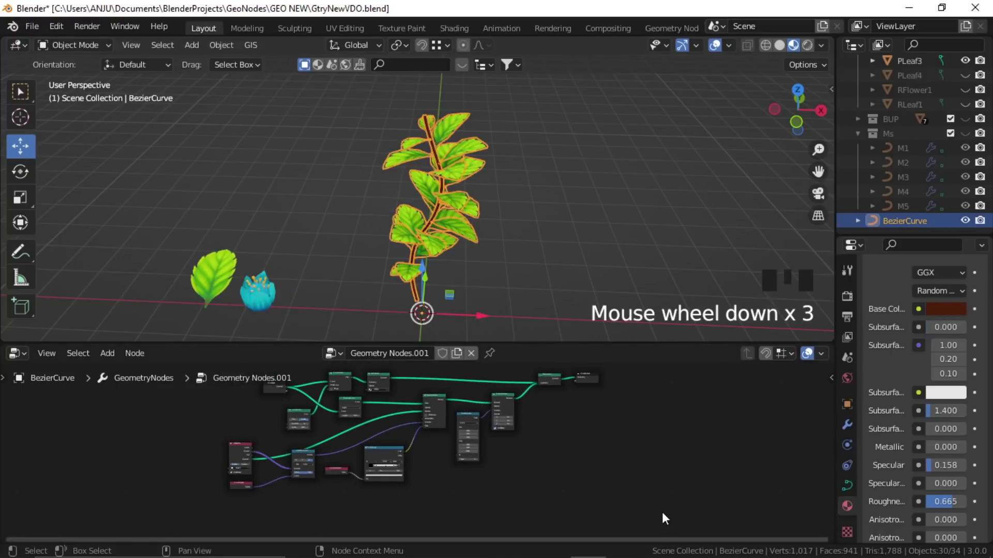
{"action": "left_click_drag", "start_coordinate": [662, 512], "coordinate": [206, 444]}
{"action": "scroll", "coordinate": [467, 432], "scroll_direction": "up", "scroll_amount": 4}
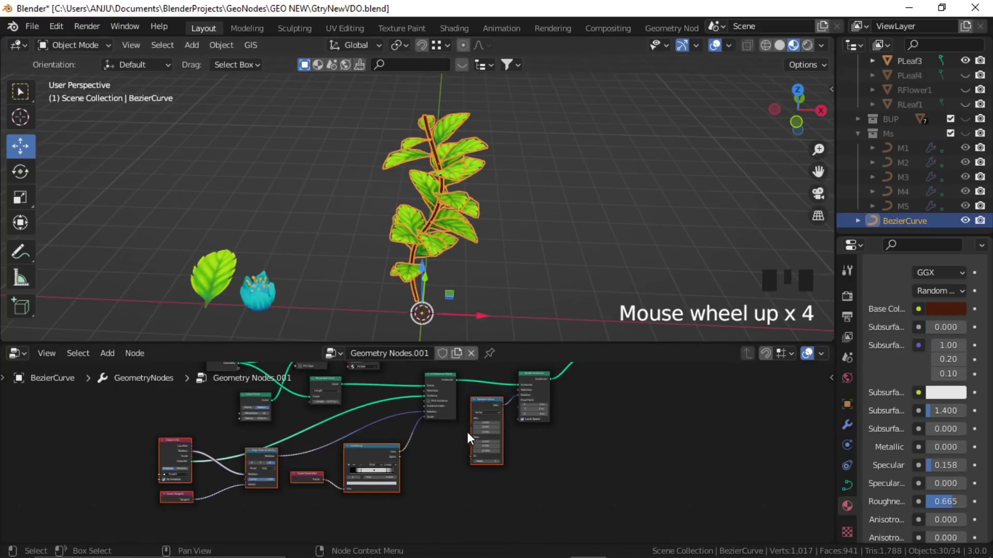
{"action": "left_click", "coordinate": [544, 389], "text": "shift"}
{"action": "middle_click_drag", "start_coordinate": [544, 387], "coordinate": [492, 483]}
{"action": "key", "text": "shift+d"}
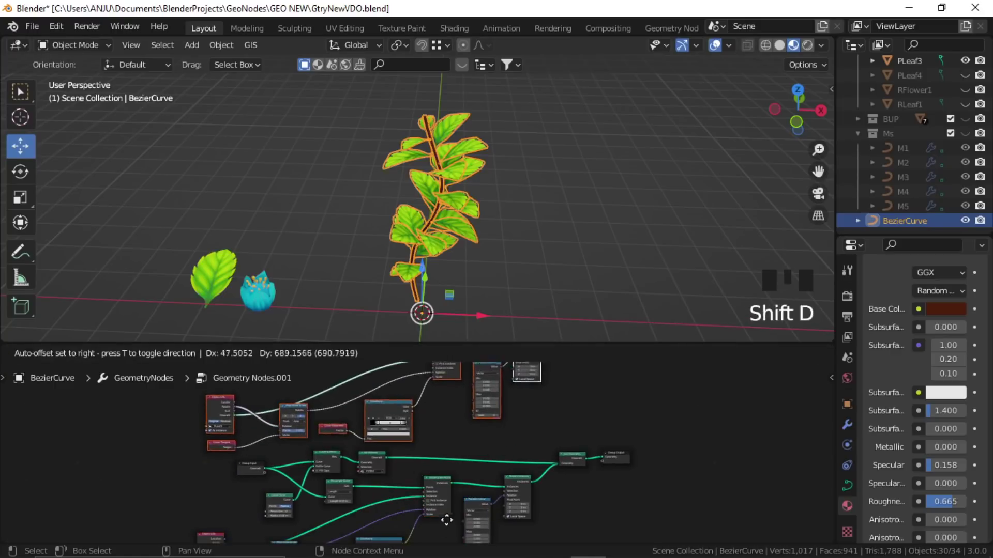
{"action": "left_click", "coordinate": [533, 517]}
{"action": "left_click", "coordinate": [532, 512]}
Set the duplicated Object Info node's object to PFlower1
{"action": "middle_click_drag", "start_coordinate": [448, 461], "coordinate": [465, 470]}
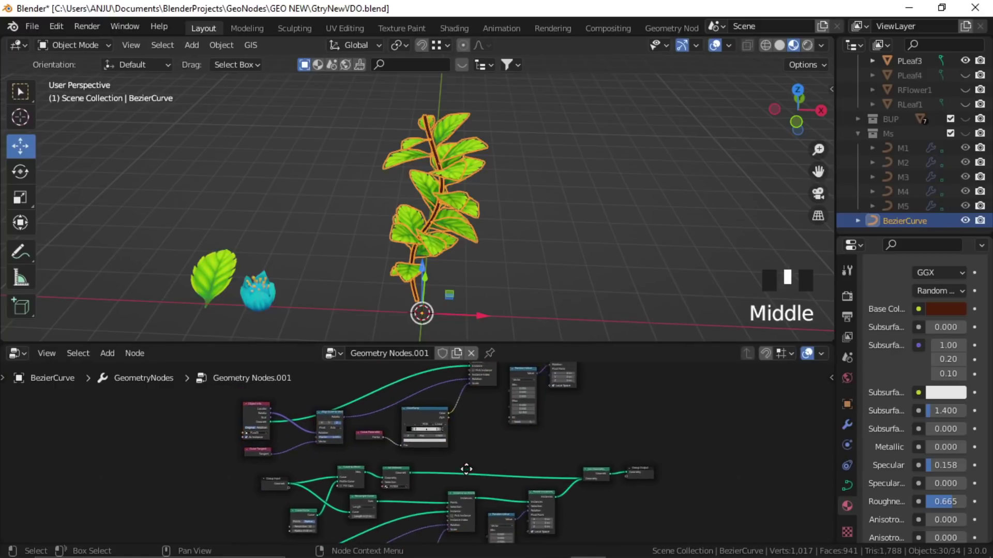
{"action": "scroll", "coordinate": [396, 457], "scroll_direction": "up", "scroll_amount": 9}
{"action": "middle_click_drag", "start_coordinate": [313, 446], "coordinate": [318, 438]}
{"action": "scroll", "coordinate": [332, 433], "scroll_direction": "up", "scroll_amount": 3}
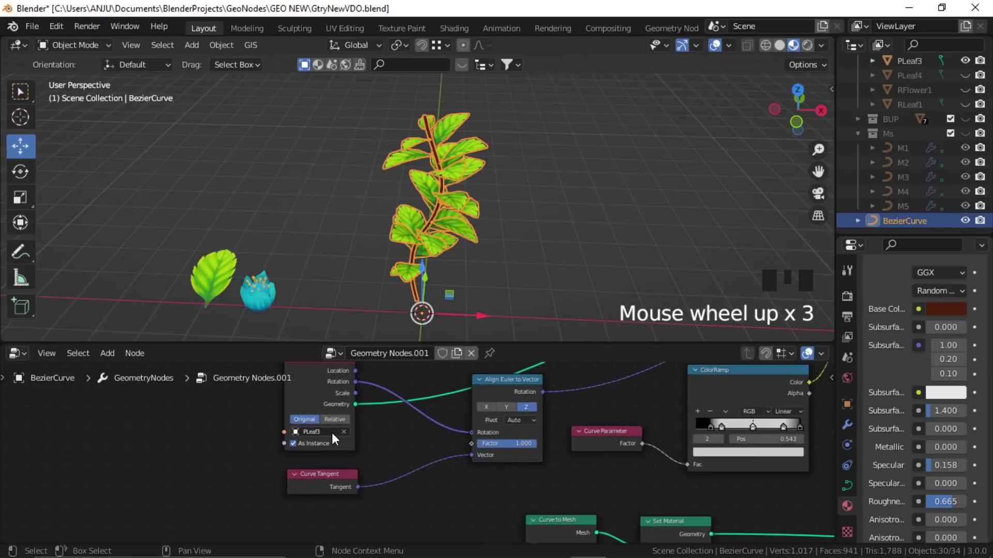
{"action": "left_click", "coordinate": [331, 432]}
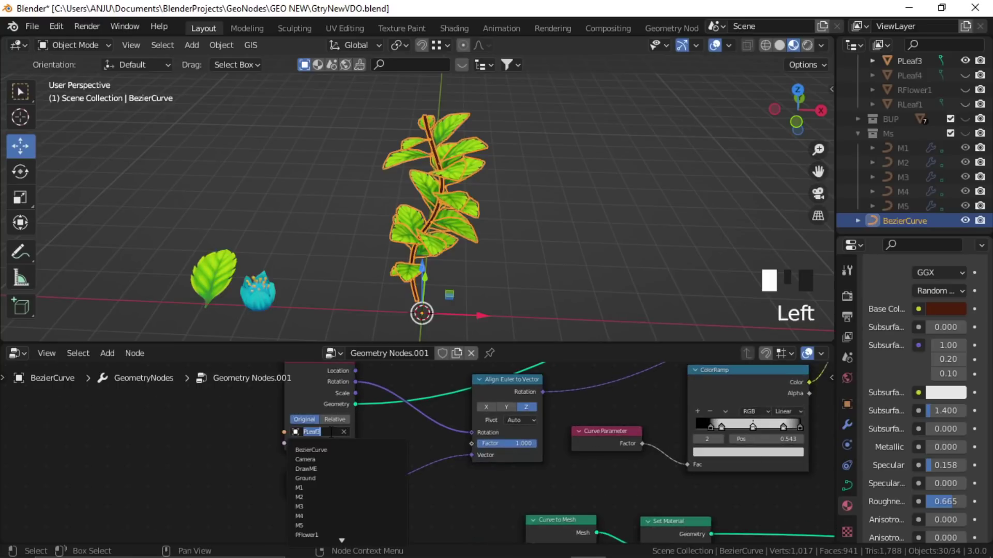
{"action": "type", "text": "p"}
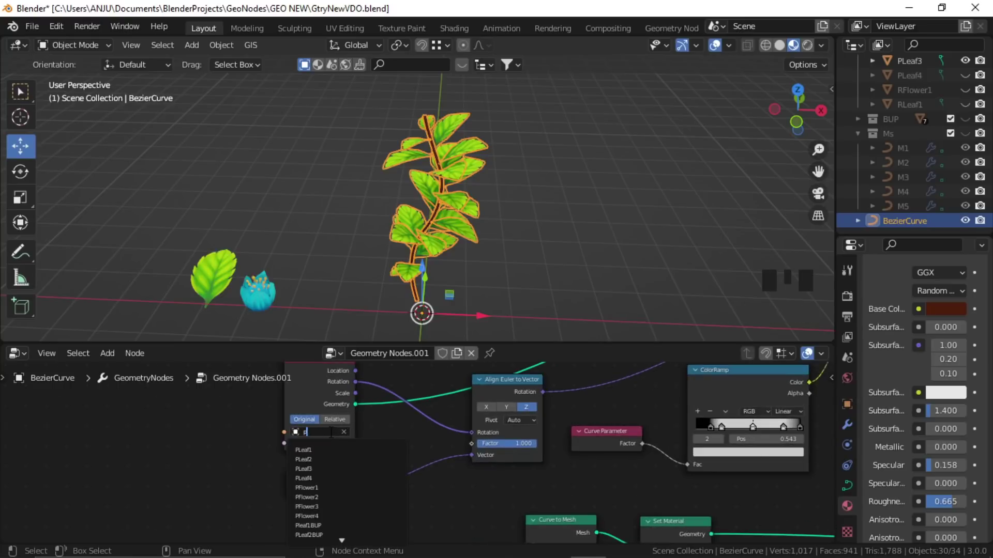
{"action": "type", "text": "flo"}
{"action": "left_click", "coordinate": [331, 449]}
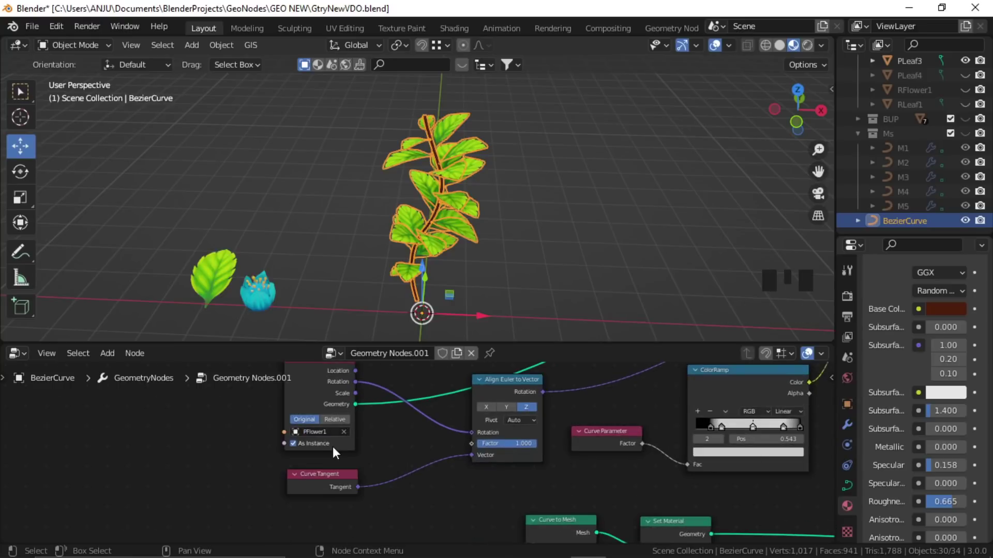
Connect the Resample Curve output to the Points input of the duplicated Instance on Points node
{"action": "scroll", "coordinate": [311, 452], "scroll_direction": "down", "scroll_amount": 3}
{"action": "middle_click_drag", "start_coordinate": [311, 452], "coordinate": [328, 465]}
{"action": "left_click", "coordinate": [373, 473]}
{"action": "scroll", "coordinate": [324, 494], "scroll_direction": "down", "scroll_amount": 3}
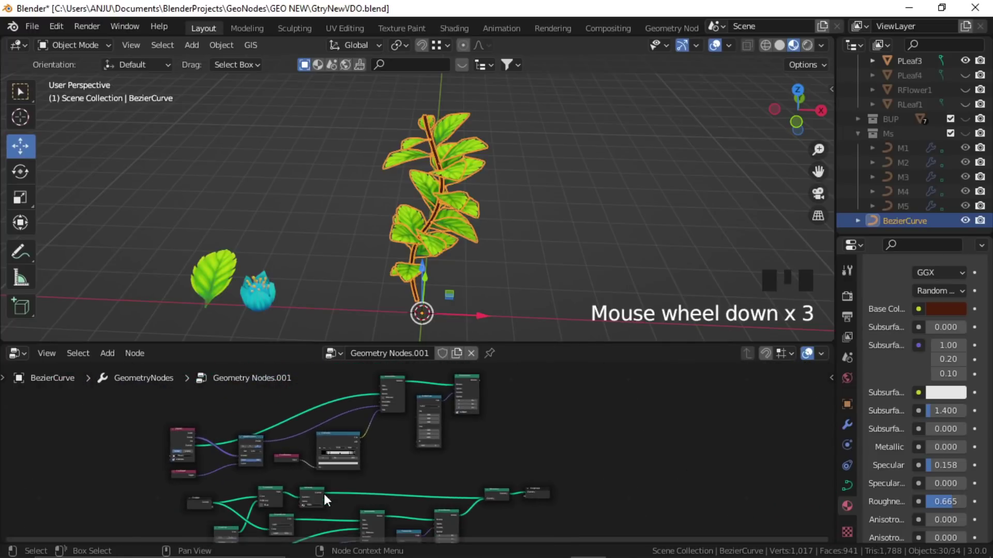
{"action": "left_click_drag", "start_coordinate": [293, 520], "coordinate": [381, 405]}
{"action": "middle_click_drag", "start_coordinate": [381, 404], "coordinate": [373, 445]}
{"action": "scroll", "coordinate": [485, 466], "scroll_direction": "down", "scroll_amount": 4}
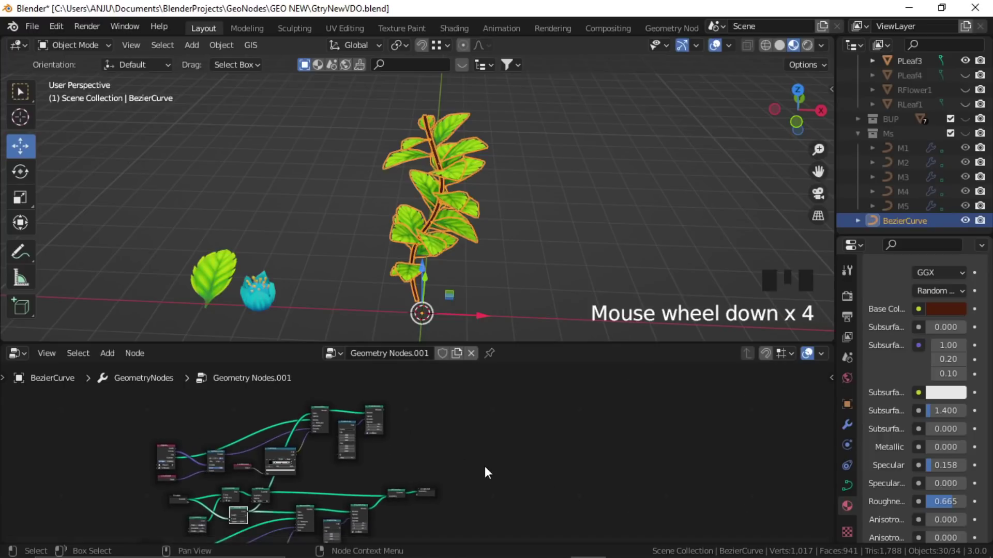
Move the Join Geometry and Group Output nodes up beside the end of the duplicated flower chain
{"action": "left_click_drag", "start_coordinate": [468, 465], "coordinate": [418, 436]}
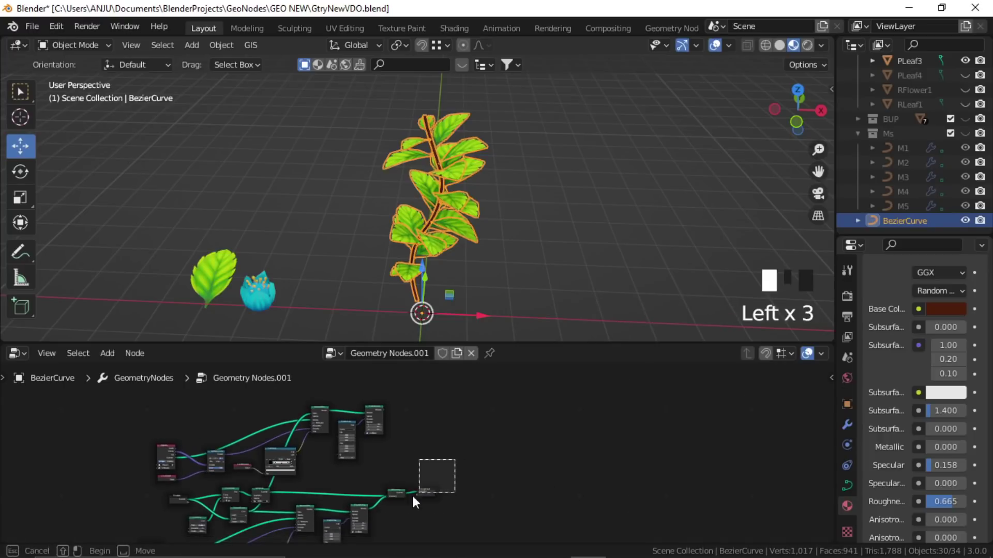
{"action": "left_click_drag", "start_coordinate": [414, 501], "coordinate": [397, 495]}
{"action": "left_click", "coordinate": [397, 492]}
{"action": "scroll", "coordinate": [380, 414], "scroll_direction": "up", "scroll_amount": 9}
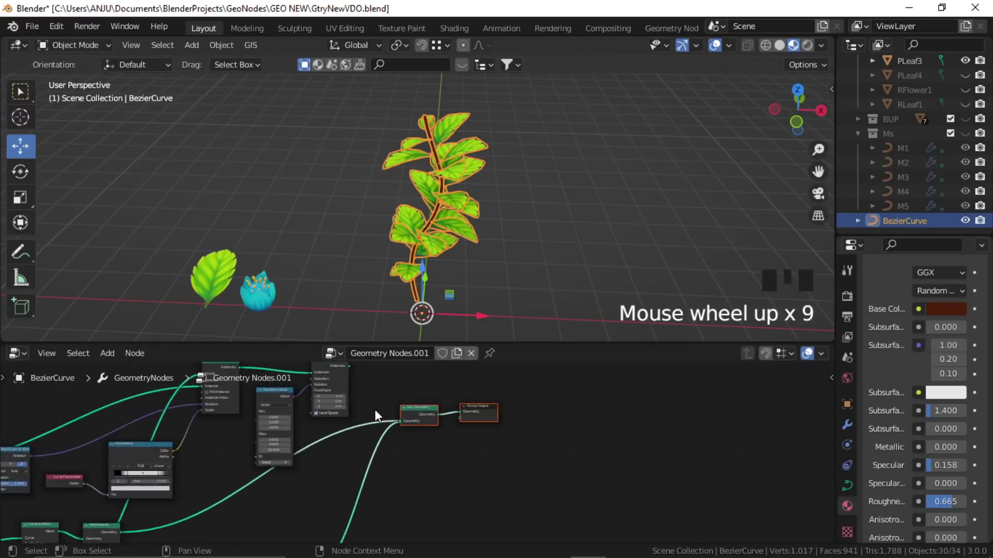
Connect the duplicated Rotate Instances node's Instances output to the Join Geometry input
{"action": "scroll", "coordinate": [374, 409], "scroll_direction": "up", "scroll_amount": 2}
{"action": "middle_click_drag", "start_coordinate": [374, 410], "coordinate": [378, 461]}
{"action": "scroll", "coordinate": [378, 461], "scroll_direction": "up", "scroll_amount": 2}
{"action": "left_click_drag", "start_coordinate": [351, 419], "coordinate": [432, 507]}
{"action": "middle_click_drag", "start_coordinate": [423, 429], "coordinate": [407, 455]}
{"action": "scroll", "coordinate": [440, 439], "scroll_direction": "up", "scroll_amount": 3}
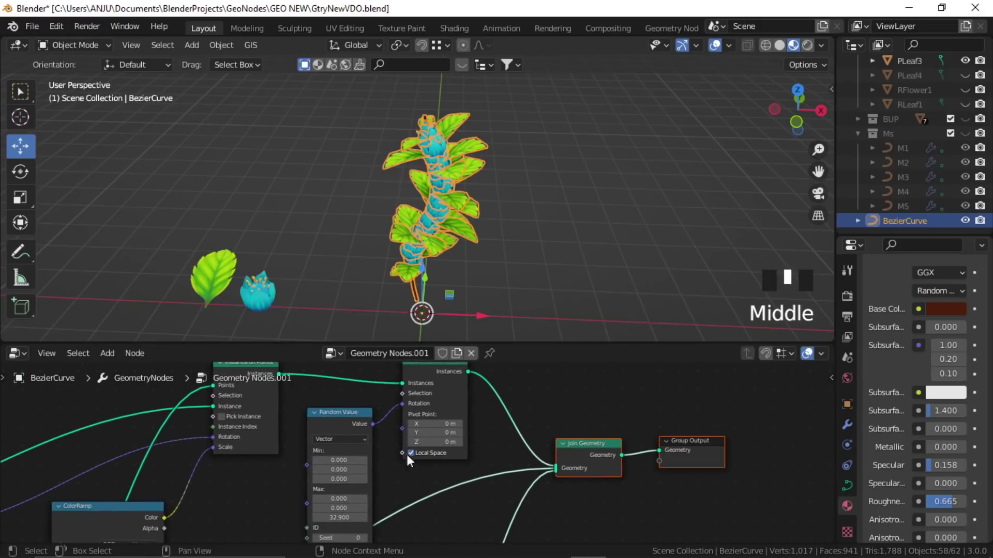
Delete the Random Value node that drives the rotation of the flower's Rotate Instances node
{"action": "left_click", "coordinate": [338, 411]}
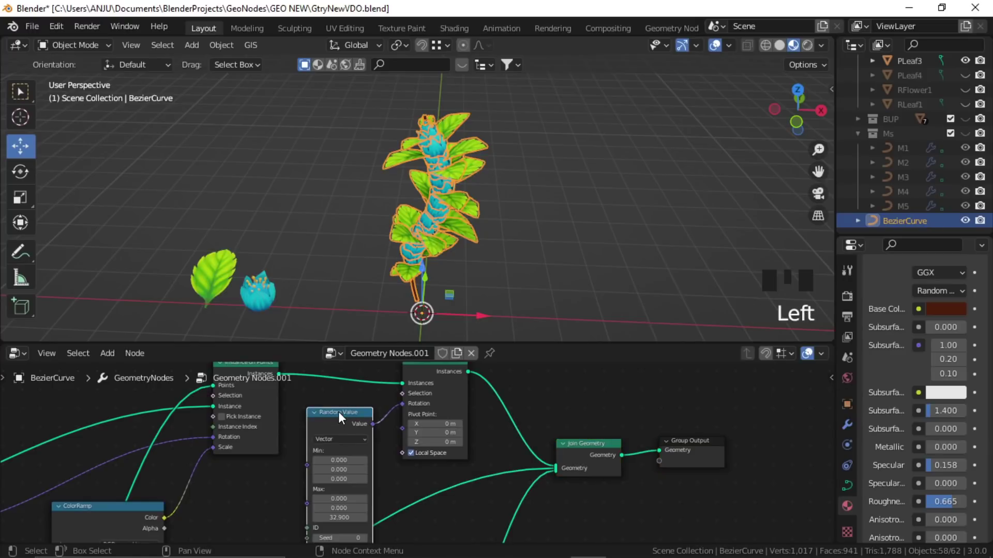
{"action": "key", "text": "Delete"}
{"action": "scroll", "coordinate": [471, 250], "scroll_direction": "up", "scroll_amount": 3}
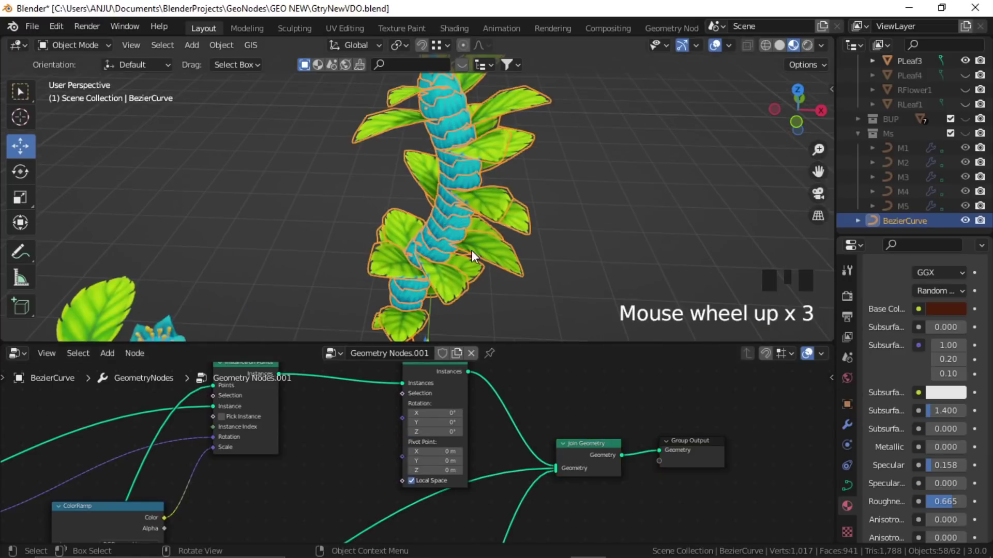
{"action": "middle_click_drag", "start_coordinate": [472, 250], "coordinate": [410, 267]}
Remove the three middle stops from the ColorRamp that controls the flower instances' scale
{"action": "middle_click_drag", "start_coordinate": [337, 402], "coordinate": [404, 399]}
{"action": "middle_click_drag", "start_coordinate": [364, 435], "coordinate": [339, 448]}
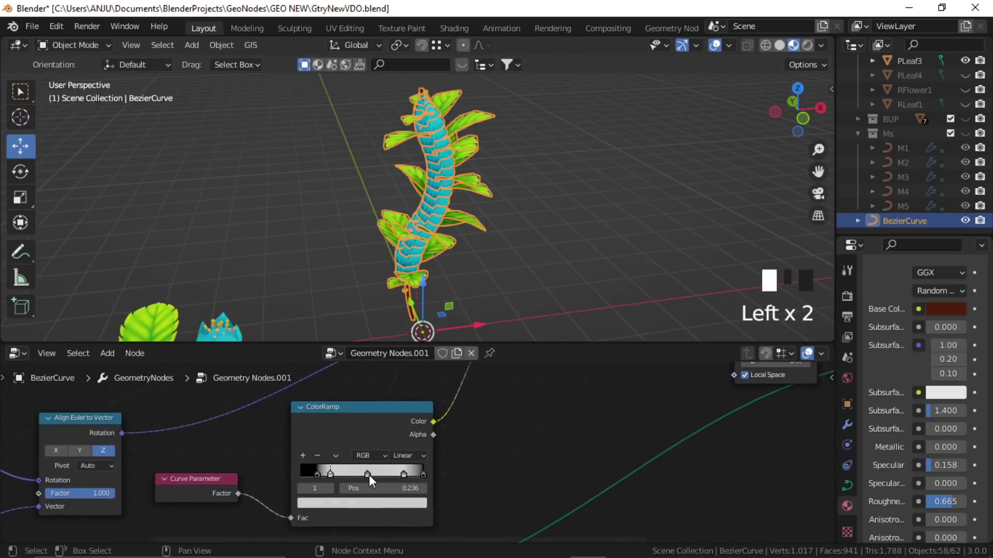
{"action": "left_click", "coordinate": [317, 455]}
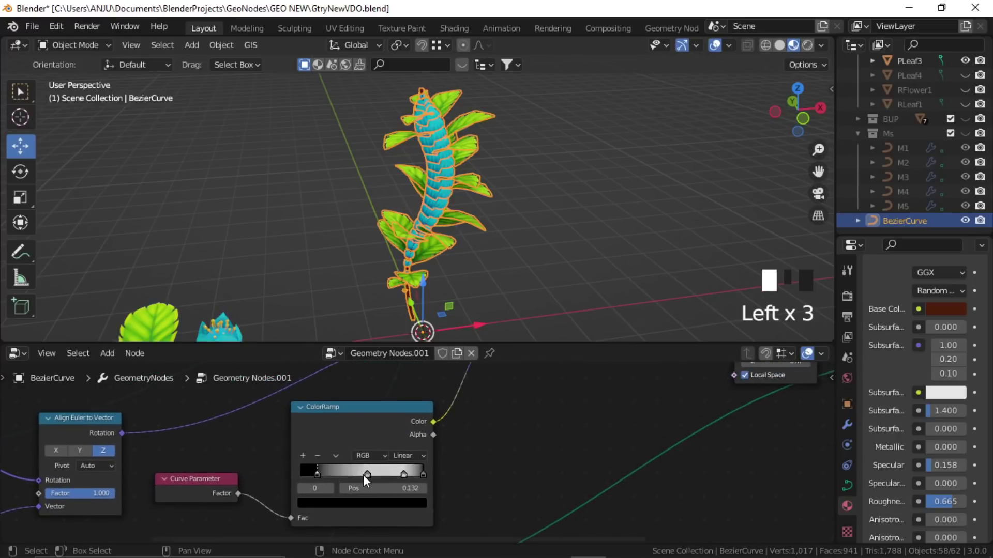
{"action": "left_click", "coordinate": [367, 474]}
{"action": "left_click", "coordinate": [318, 458]}
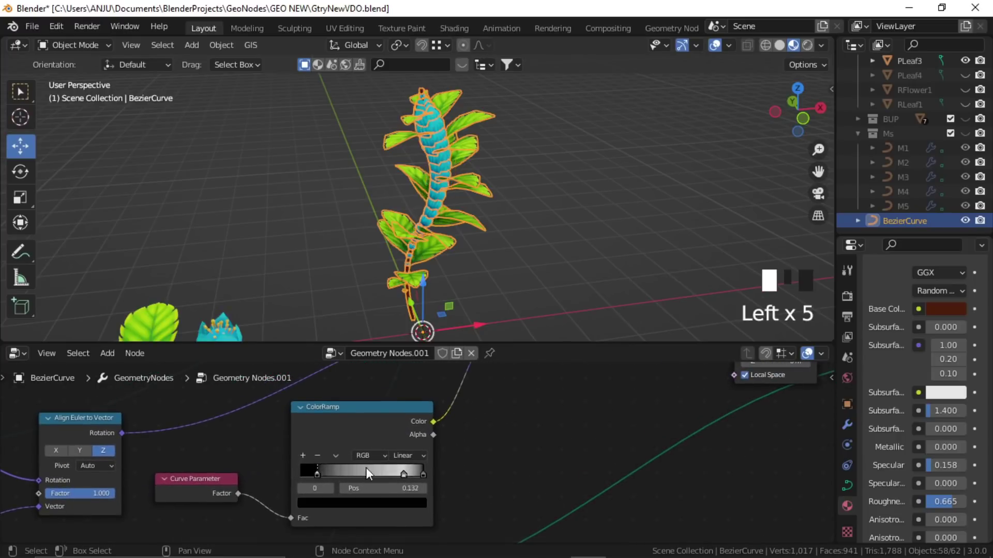
{"action": "left_click", "coordinate": [404, 474]}
{"action": "left_click", "coordinate": [323, 458]}
{"action": "middle_click_drag", "start_coordinate": [343, 462], "coordinate": [333, 461]}
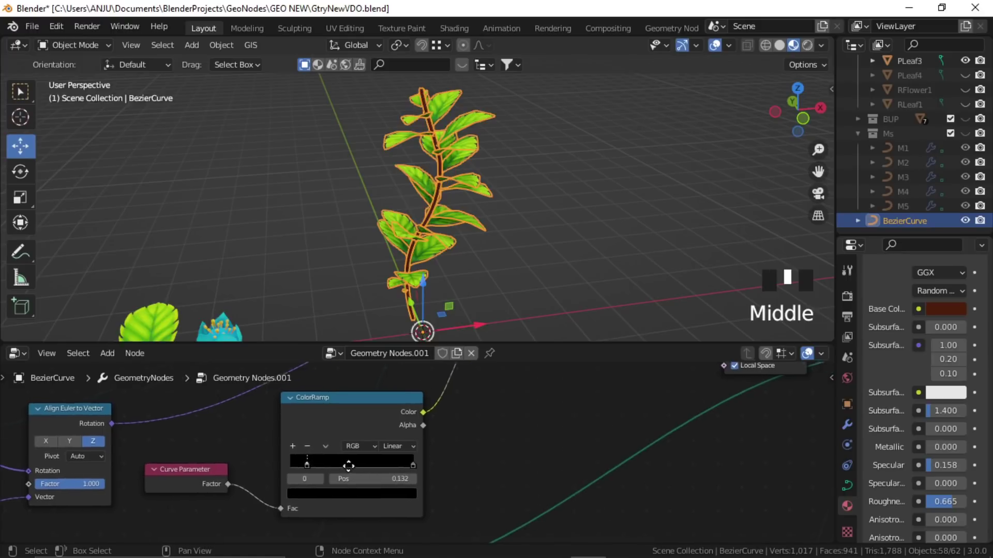
Set the colour of the flower ColorRamp's end stop at position 1.000 to white
{"action": "scroll", "coordinate": [386, 463], "scroll_direction": "up", "scroll_amount": 4}
{"action": "left_click", "coordinate": [408, 467]}
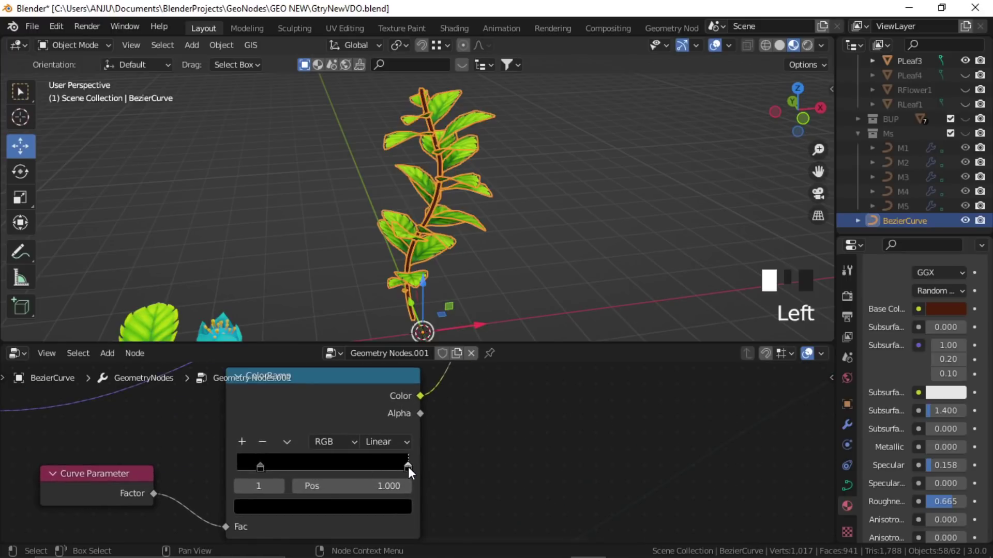
{"action": "left_click", "coordinate": [362, 506]}
{"action": "left_click", "coordinate": [380, 505]}
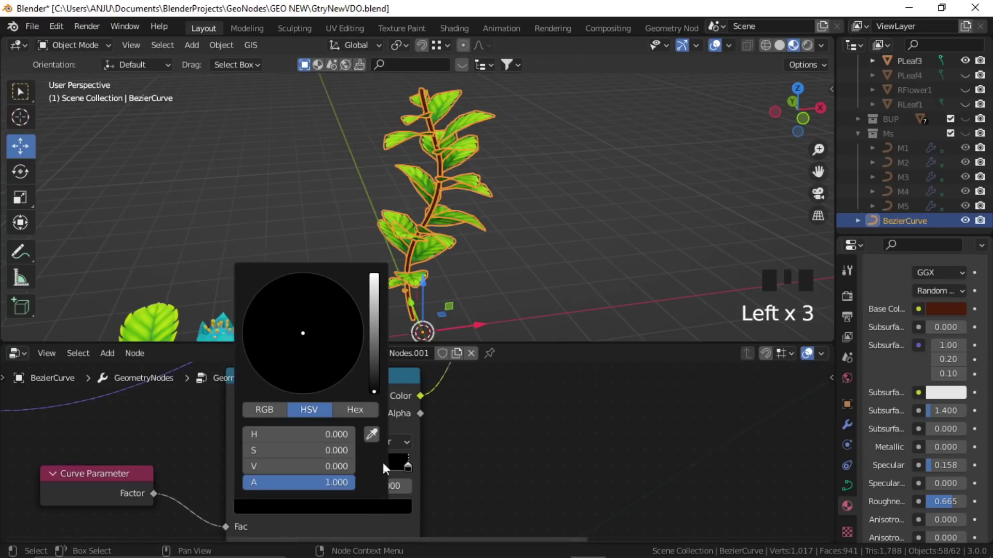
{"action": "left_click_drag", "start_coordinate": [375, 396], "coordinate": [376, 277]}
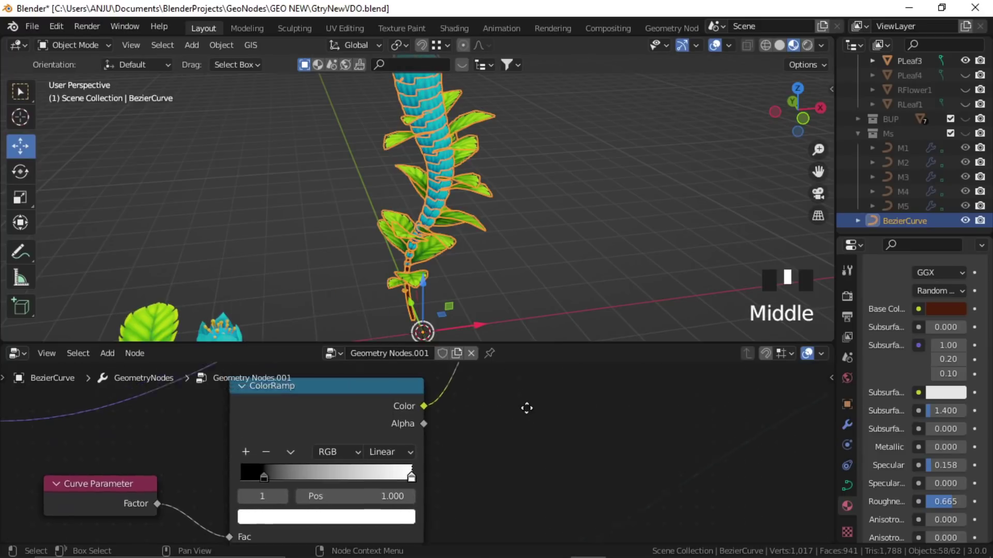
Move the flower ColorRamp's black stop to position 0.959 so only the curve's tip carries a flower, and deselect the plant
{"action": "middle_click_drag", "start_coordinate": [282, 460], "coordinate": [294, 489]}
{"action": "left_click_drag", "start_coordinate": [275, 500], "coordinate": [388, 497]}
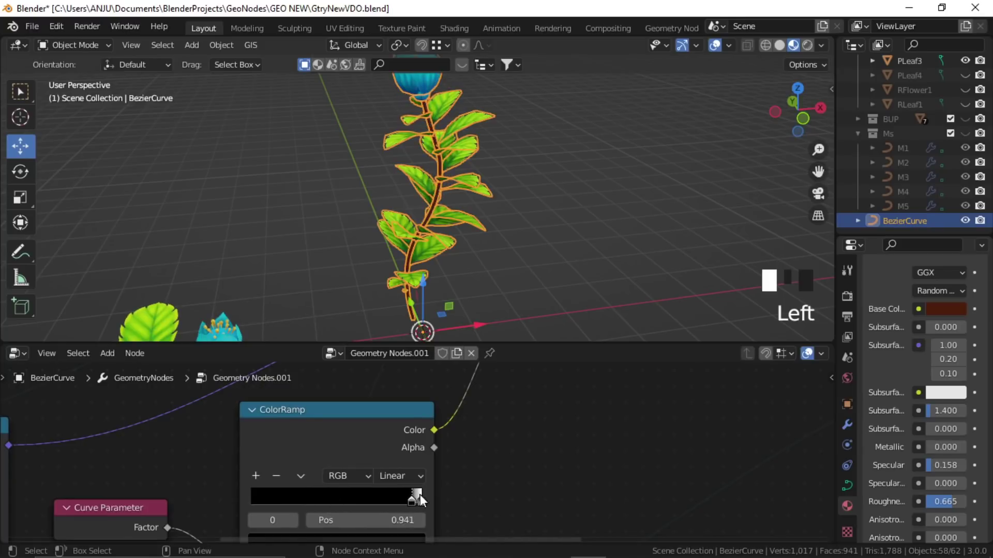
{"action": "left_click_drag", "start_coordinate": [424, 495], "coordinate": [423, 496]}
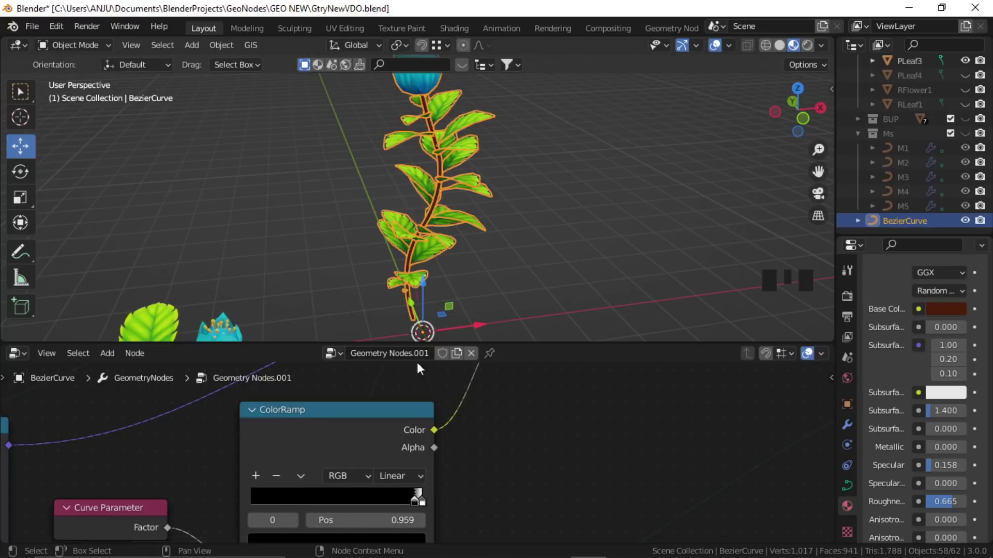
{"action": "middle_click_drag", "start_coordinate": [433, 187], "coordinate": [565, 228], "text": "shift"}
{"action": "left_click", "coordinate": [566, 228]}
{"action": "scroll", "coordinate": [453, 263], "scroll_direction": "down", "scroll_amount": 3}
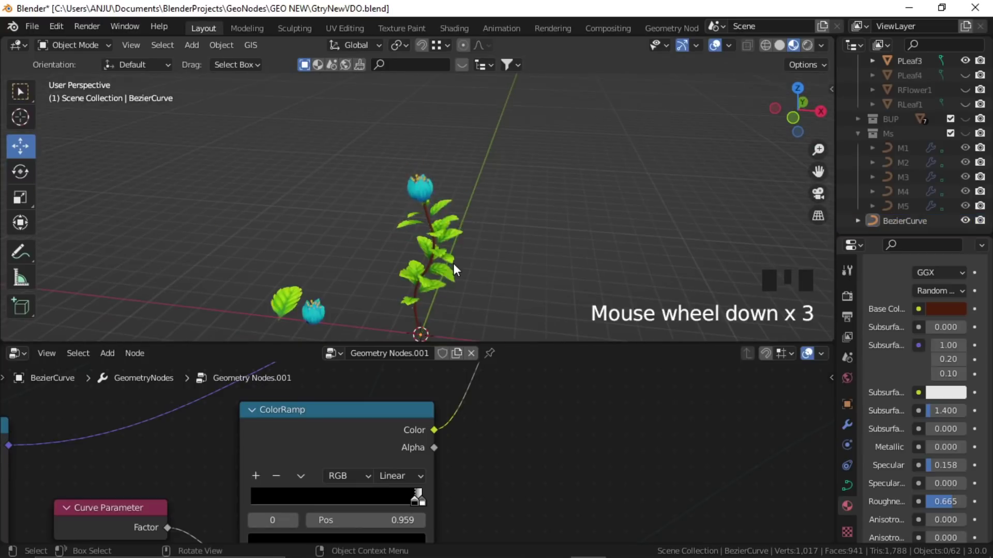
{"action": "mouse_move", "coordinate": [453, 262]}
{"action": "middle_mouse_down"}
{"action": "mouse_move", "coordinate": [528, 250]}
{"action": "mouse_move", "coordinate": [454, 276]}
{"action": "mouse_move", "coordinate": [450, 248]}
{"action": "middle_mouse_up"}
Slightly darken the flower ColorRamp's white end stop to reduce the flower's scale
{"action": "scroll", "coordinate": [392, 441], "scroll_direction": "down", "scroll_amount": 6}
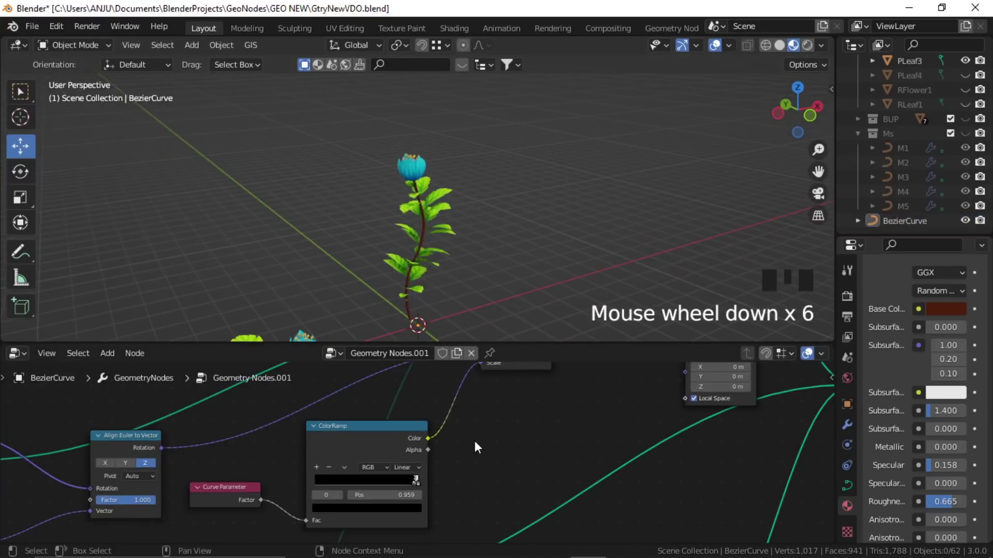
{"action": "middle_click_drag", "start_coordinate": [473, 442], "coordinate": [442, 389]}
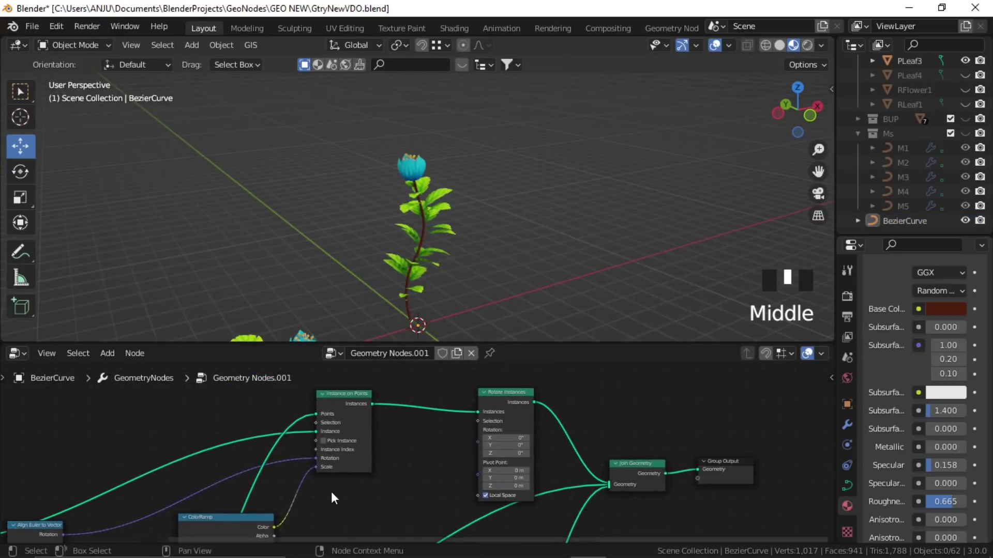
{"action": "middle_click_drag", "start_coordinate": [332, 494], "coordinate": [419, 427]}
{"action": "scroll", "coordinate": [358, 475], "scroll_direction": "up", "scroll_amount": 14}
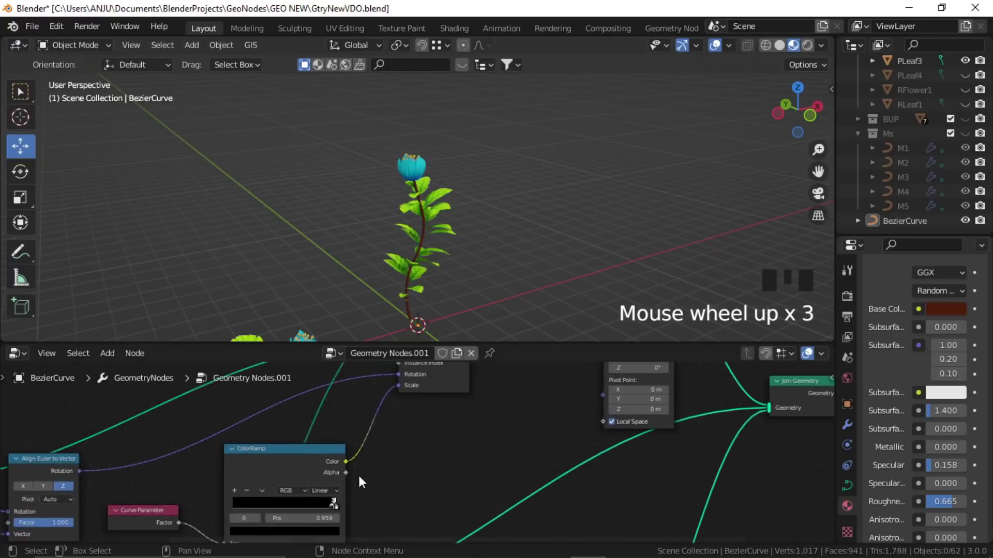
{"action": "left_click", "coordinate": [434, 432]}
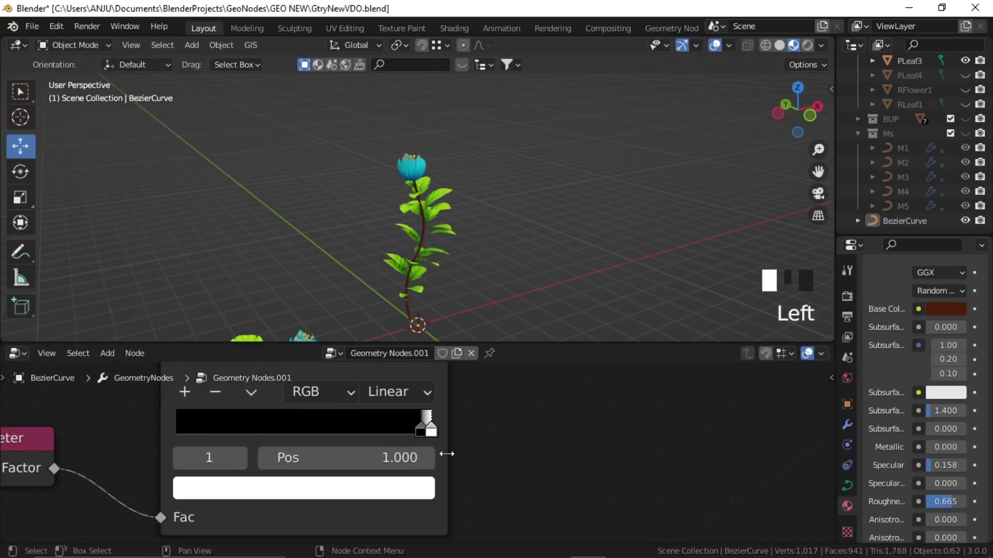
{"action": "left_click", "coordinate": [401, 490]}
{"action": "left_click", "coordinate": [326, 489]}
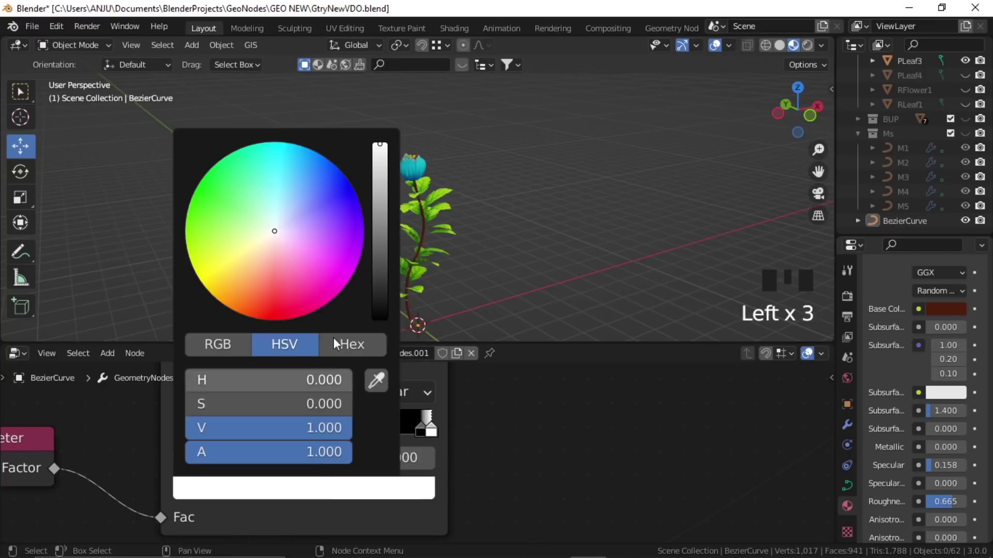
{"action": "mouse_move", "coordinate": [383, 150]}
{"action": "left_mouse_down"}
{"action": "mouse_move", "coordinate": [379, 193]}
{"action": "mouse_move", "coordinate": [380, 151]}
{"action": "mouse_move", "coordinate": [380, 168]}
{"action": "left_mouse_up"}
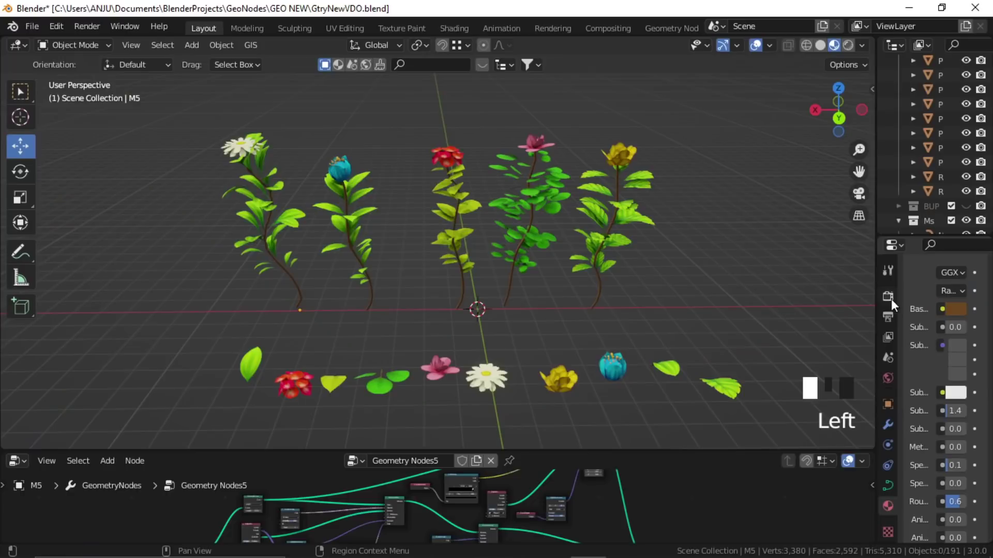
Widen the sidebar and select the leaf and flower models in front of the plants one after another to inspect them
{"action": "left_click_drag", "start_coordinate": [874, 305], "coordinate": [837, 305]}
{"action": "middle_click_drag", "start_coordinate": [519, 265], "coordinate": [171, 367], "text": "shift"}
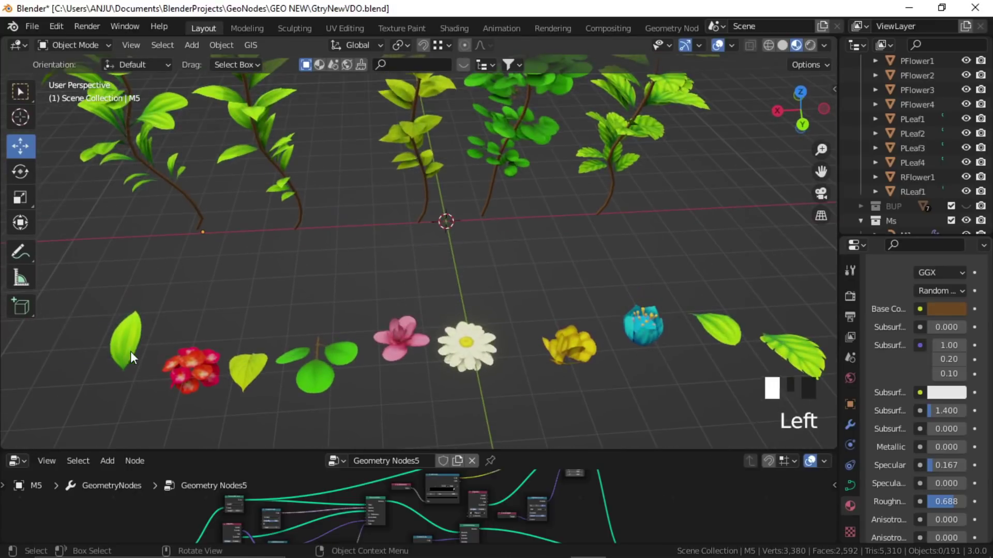
{"action": "left_click", "coordinate": [130, 352]}
{"action": "left_click", "coordinate": [192, 368]}
{"action": "left_click", "coordinate": [249, 369]}
{"action": "left_click", "coordinate": [326, 364]}
{"action": "left_click", "coordinate": [401, 338]}
{"action": "left_click", "coordinate": [466, 346]}
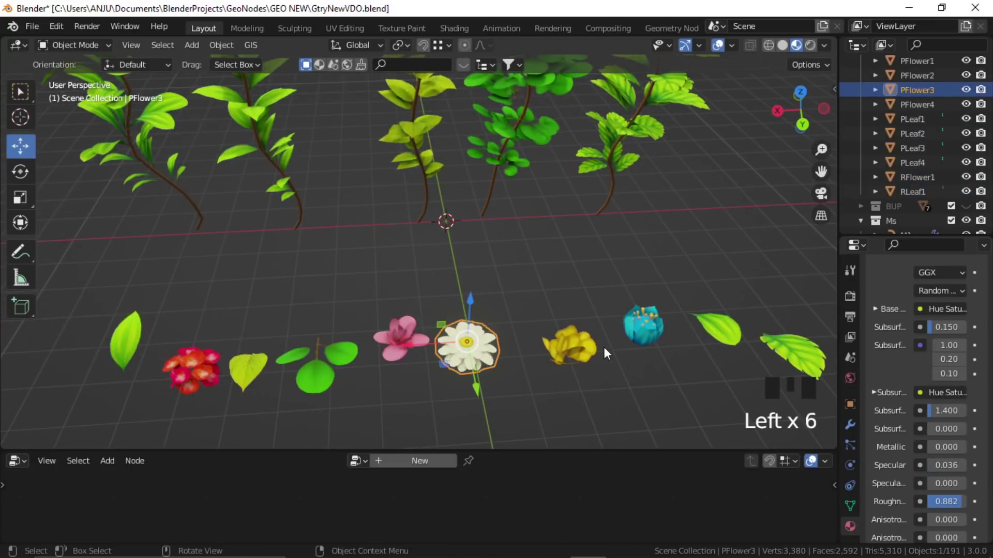
{"action": "left_click", "coordinate": [571, 346]}
{"action": "left_click", "coordinate": [644, 325]}
{"action": "left_click", "coordinate": [757, 346]}
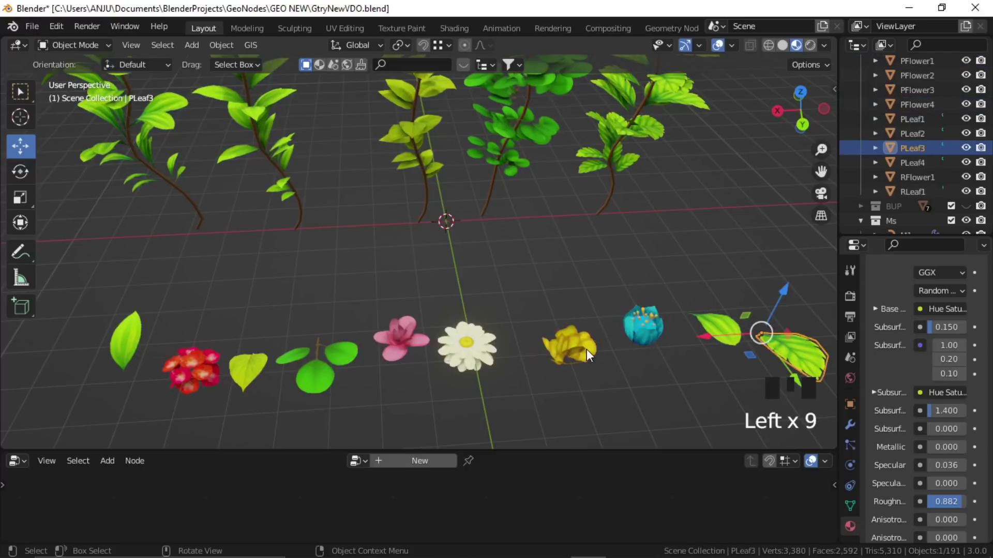
Examine the red flower, the neighbouring leaf models and the finished plants up close and from several angles
{"action": "middle_click_drag", "start_coordinate": [589, 368], "coordinate": [596, 275], "text": "shift"}
{"action": "scroll", "coordinate": [672, 327], "scroll_direction": "up", "scroll_amount": 2}
{"action": "scroll", "coordinate": [379, 342], "scroll_direction": "up", "scroll_amount": 3}
{"action": "left_click", "coordinate": [379, 342]}
{"action": "middle_click_drag", "start_coordinate": [336, 300], "coordinate": [610, 288]}
{"action": "middle_click_drag", "start_coordinate": [503, 291], "coordinate": [279, 253], "text": "shift"}
{"action": "left_click", "coordinate": [399, 331]}
{"action": "middle_click_drag", "start_coordinate": [398, 331], "coordinate": [223, 332]}
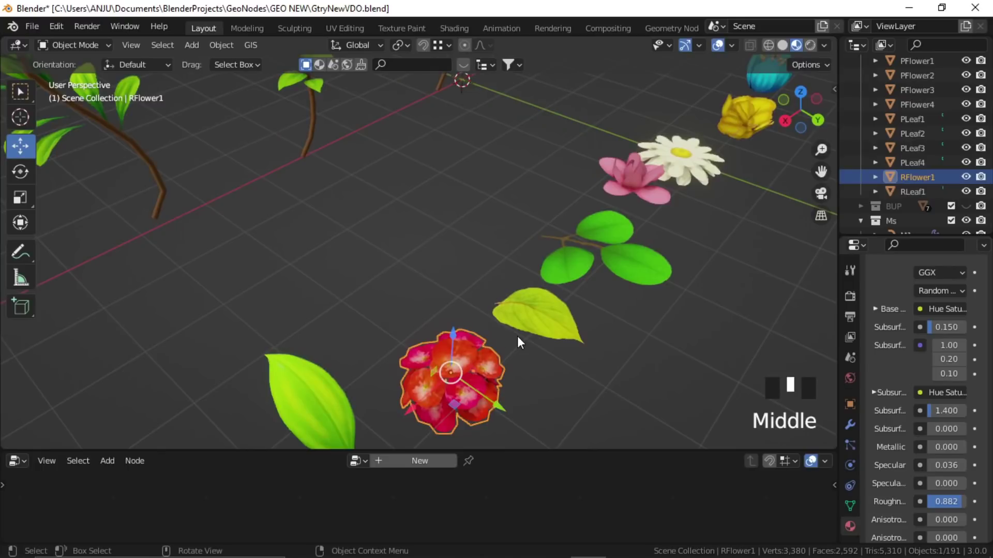
{"action": "scroll", "coordinate": [517, 337], "scroll_direction": "down", "scroll_amount": 2}
{"action": "middle_click_drag", "start_coordinate": [485, 318], "coordinate": [402, 343], "text": "shift"}
{"action": "scroll", "coordinate": [414, 309], "scroll_direction": "down", "scroll_amount": 5}
{"action": "scroll", "coordinate": [414, 290], "scroll_direction": "down", "scroll_amount": 8}
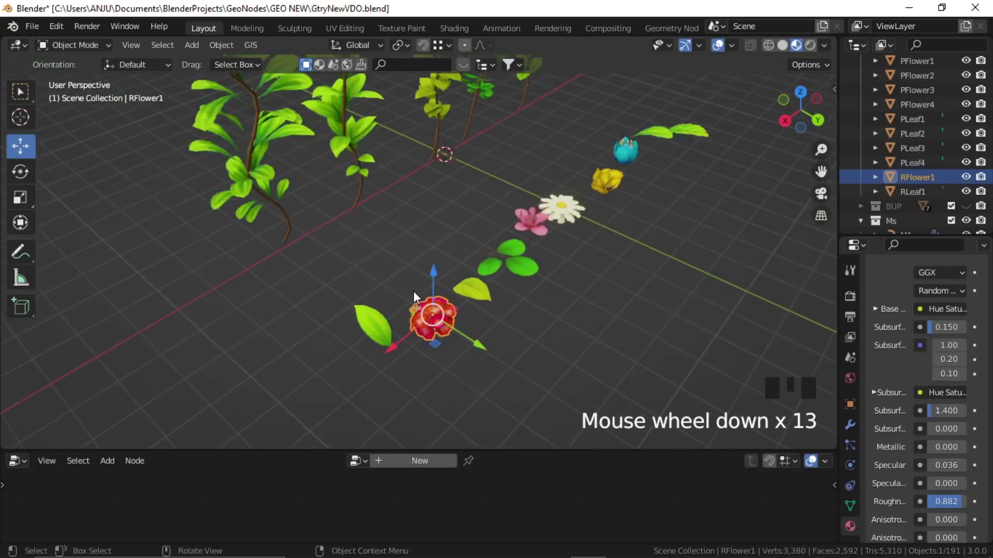
{"action": "middle_click_drag", "start_coordinate": [413, 290], "coordinate": [415, 323], "text": "shift"}
{"action": "scroll", "coordinate": [402, 235], "scroll_direction": "up", "scroll_amount": 9}
{"action": "middle_click_drag", "start_coordinate": [338, 217], "coordinate": [420, 328], "text": "shift"}
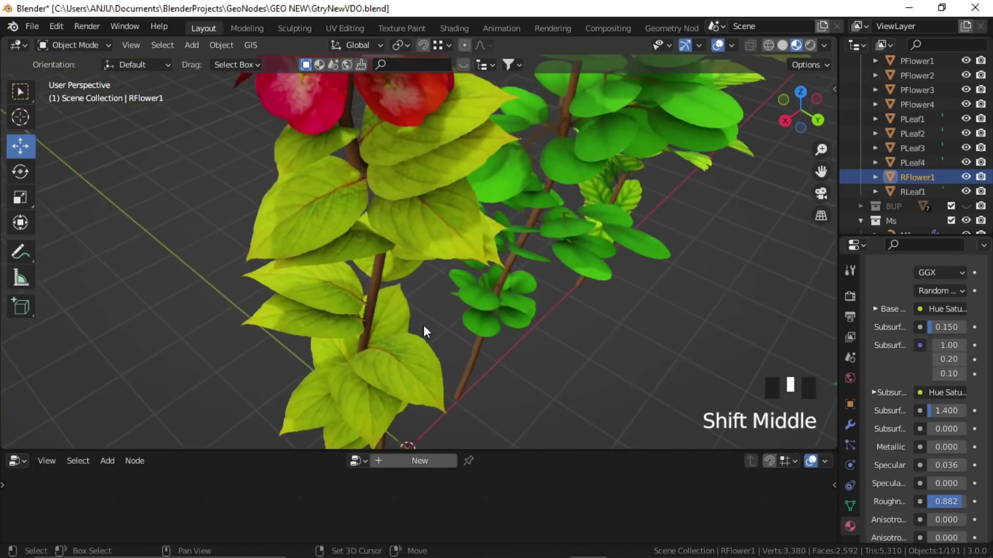
{"action": "scroll", "coordinate": [395, 272], "scroll_direction": "down", "scroll_amount": 5}
{"action": "middle_click_drag", "start_coordinate": [395, 271], "coordinate": [288, 222]}
{"action": "scroll", "coordinate": [671, 350], "scroll_direction": "down", "scroll_amount": 3}
{"action": "middle_click_drag", "start_coordinate": [671, 349], "coordinate": [489, 300], "text": "shift"}
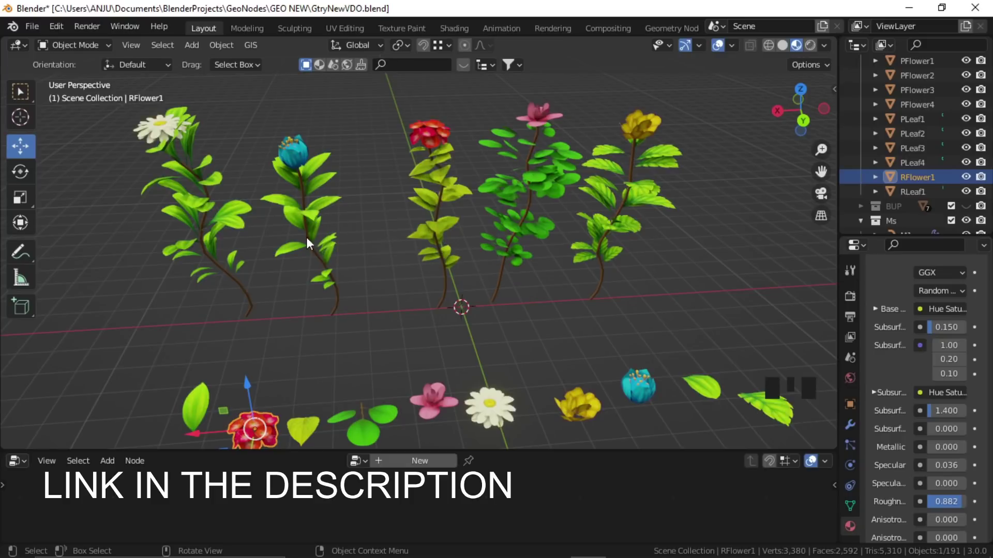
Inspect the Ms collection of finished plants and select its M1 plant
{"action": "middle_click_drag", "start_coordinate": [306, 237], "coordinate": [417, 244], "text": "shift"}
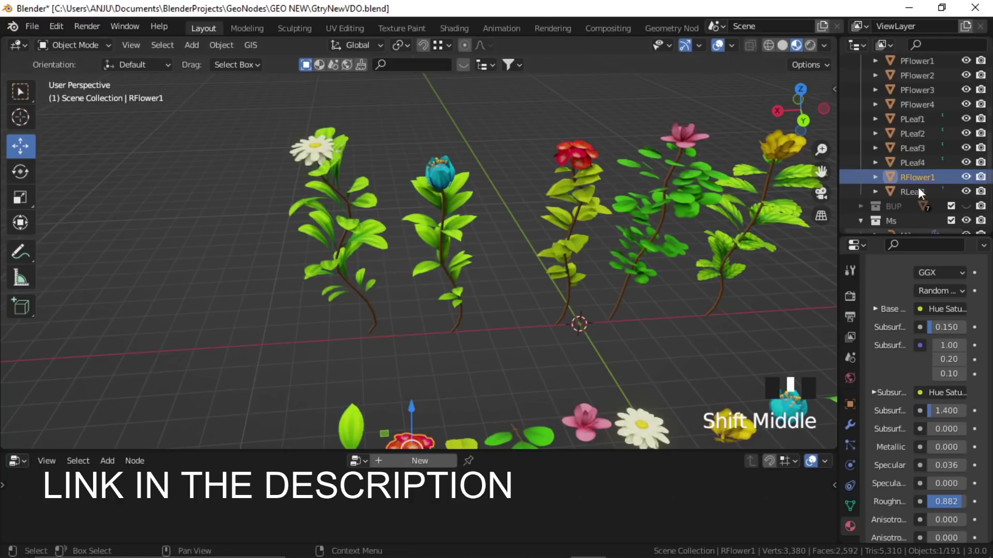
{"action": "scroll", "coordinate": [911, 190], "scroll_direction": "up", "scroll_amount": 3}
{"action": "scroll", "coordinate": [900, 161], "scroll_direction": "down", "scroll_amount": 2}
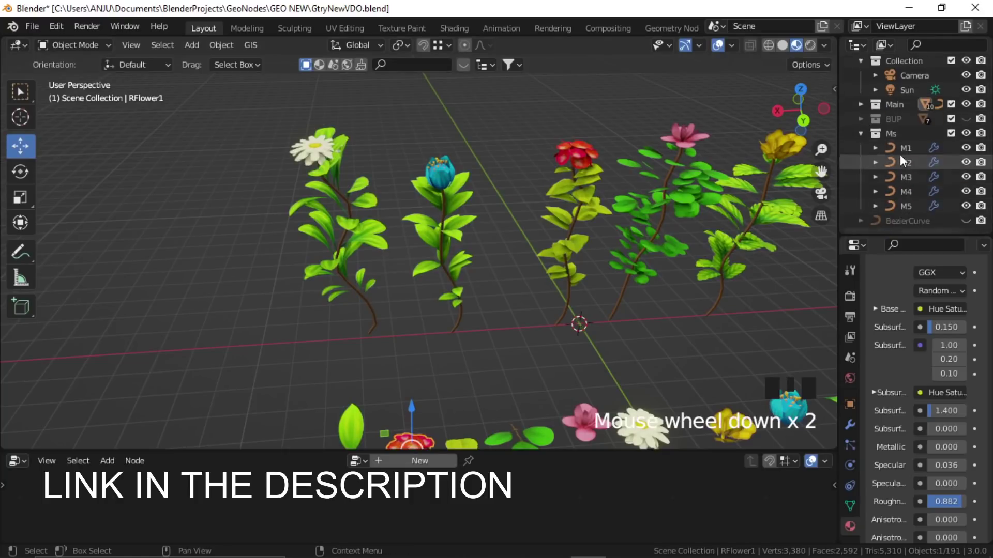
{"action": "left_click", "coordinate": [891, 133]}
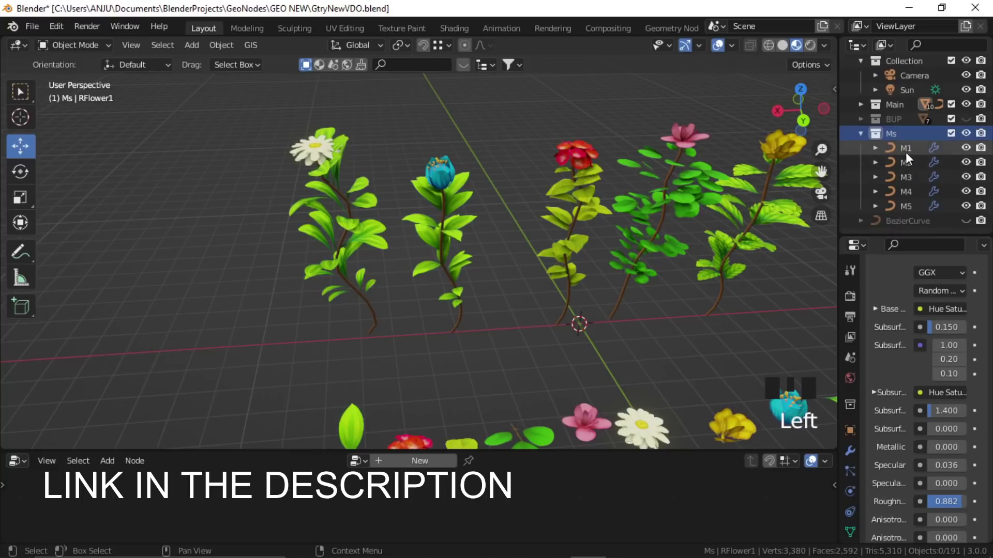
{"action": "left_click", "coordinate": [903, 149]}
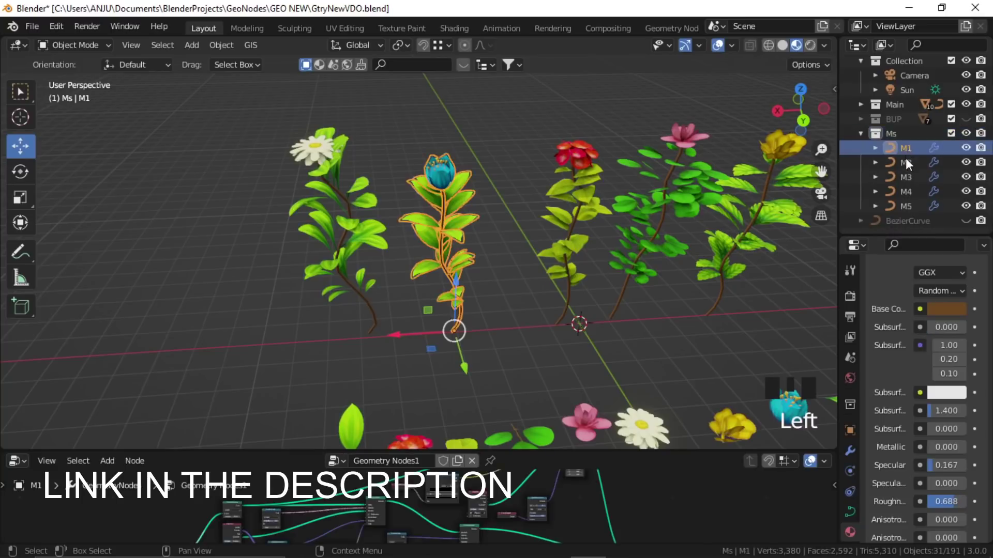
Draw two freehand curve strokes inside the white-flowered M5 plant's curve to add new plant stems
{"action": "left_click", "coordinate": [356, 297]}
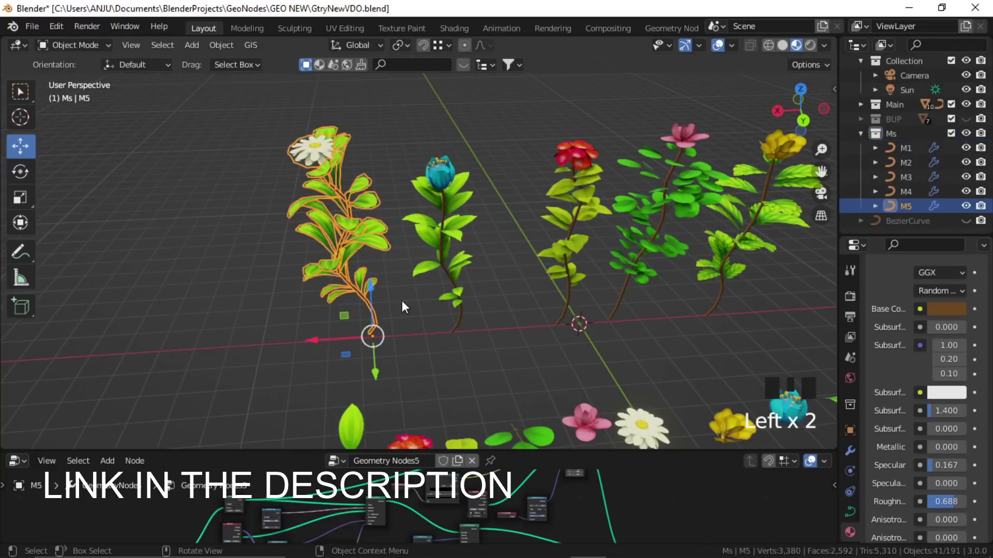
{"action": "key", "text": "Tab"}
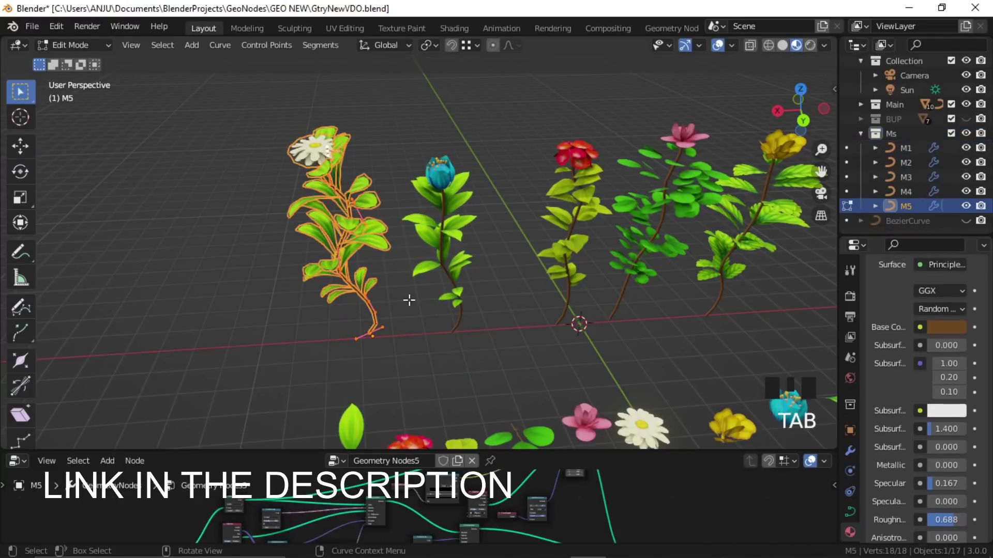
{"action": "left_click", "coordinate": [19, 308]}
{"action": "middle_click_drag", "start_coordinate": [348, 313], "coordinate": [389, 303], "text": "shift"}
{"action": "mouse_move", "coordinate": [299, 327]}
{"action": "left_mouse_down"}
{"action": "mouse_move", "coordinate": [231, 159]}
{"action": "mouse_move", "coordinate": [235, 99]}
{"action": "left_mouse_up"}
{"action": "mouse_move", "coordinate": [144, 343]}
{"action": "middle_mouse_down", "text": "shift"}
{"action": "mouse_move", "coordinate": [196, 362]}
{"action": "mouse_move", "coordinate": [287, 355]}
{"action": "middle_mouse_up", "text": "shift"}
{"action": "mouse_move", "coordinate": [261, 321]}
{"action": "left_mouse_down"}
{"action": "mouse_move", "coordinate": [207, 150]}
{"action": "mouse_move", "coordinate": [217, 97]}
{"action": "left_mouse_up"}
{"action": "key", "text": "Tab"}
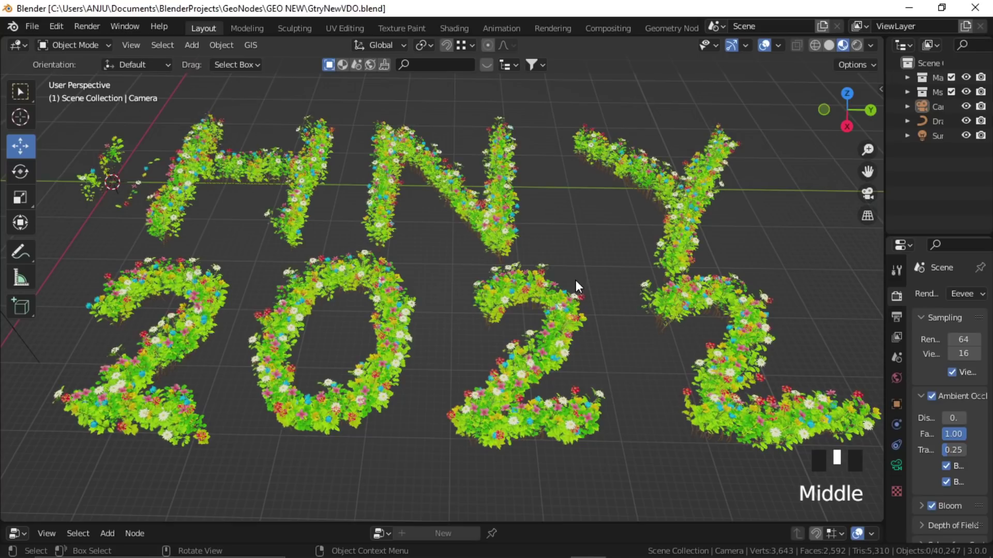
Widen the outliner, select the DrawME curve and enlarge the node editor to examine its geometry nodes tree
{"action": "middle_click_drag", "start_coordinate": [479, 304], "coordinate": [483, 287]}
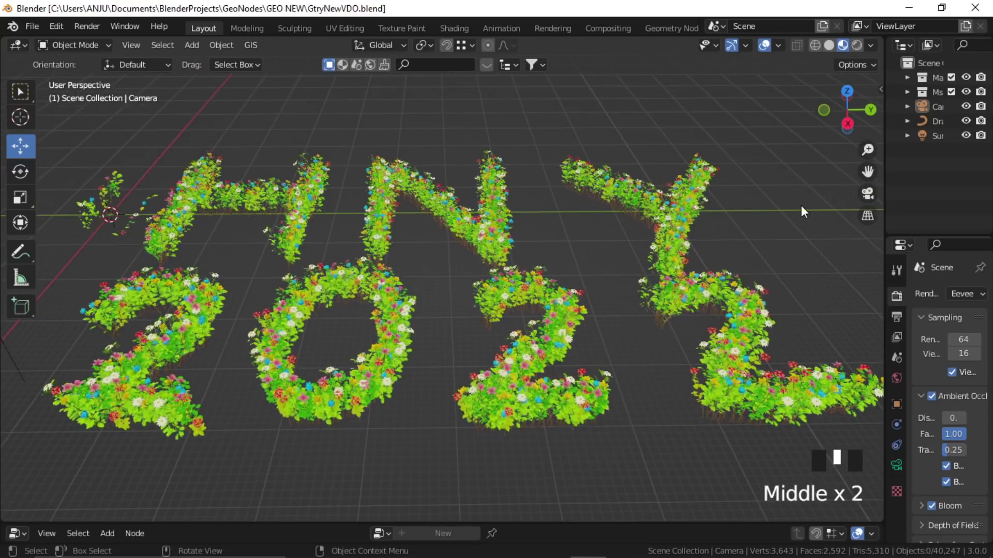
{"action": "left_click_drag", "start_coordinate": [886, 185], "coordinate": [833, 185]}
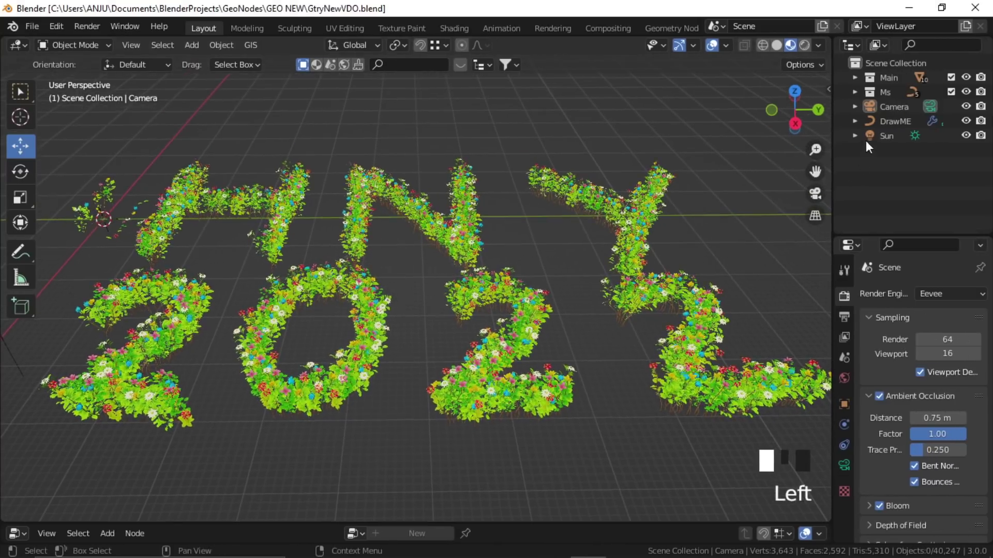
{"action": "left_click", "coordinate": [889, 121]}
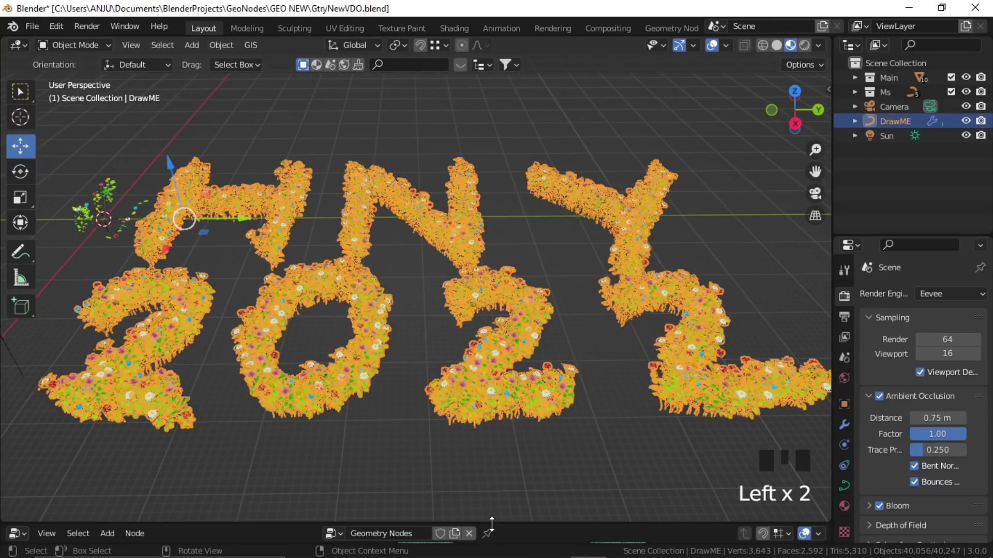
{"action": "left_click_drag", "start_coordinate": [491, 523], "coordinate": [491, 356]}
{"action": "middle_click_drag", "start_coordinate": [422, 453], "coordinate": [403, 478]}
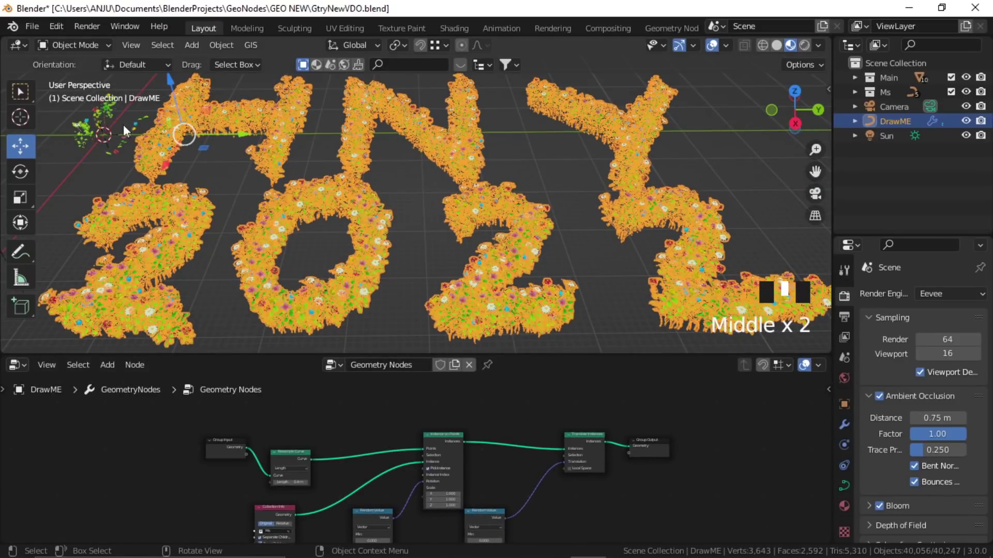
{"action": "middle_click_drag", "start_coordinate": [298, 491], "coordinate": [342, 532]}
{"action": "scroll", "coordinate": [336, 465], "scroll_direction": "up", "scroll_amount": 6}
{"action": "scroll", "coordinate": [291, 462], "scroll_direction": "down", "scroll_amount": 2}
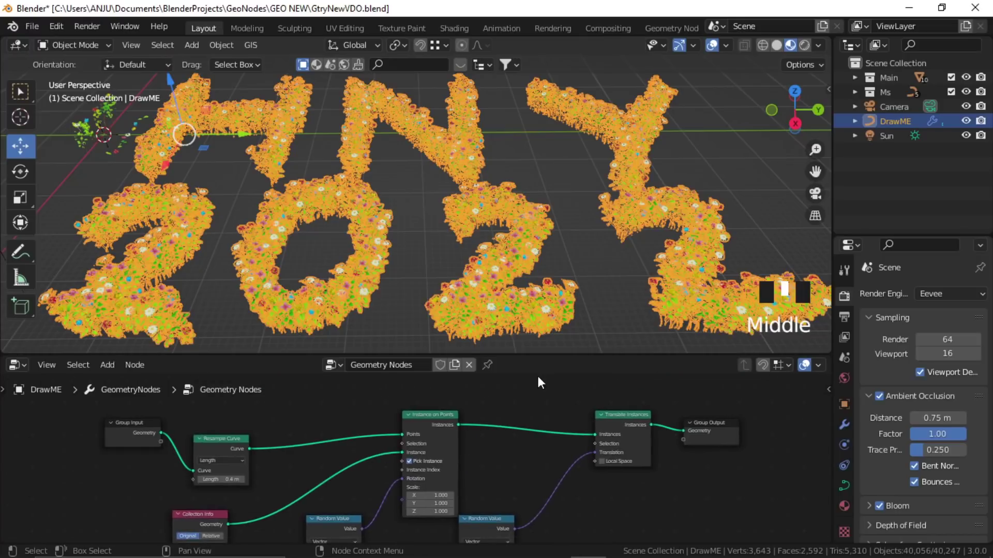
{"action": "left_click_drag", "start_coordinate": [544, 356], "coordinate": [542, 450]}
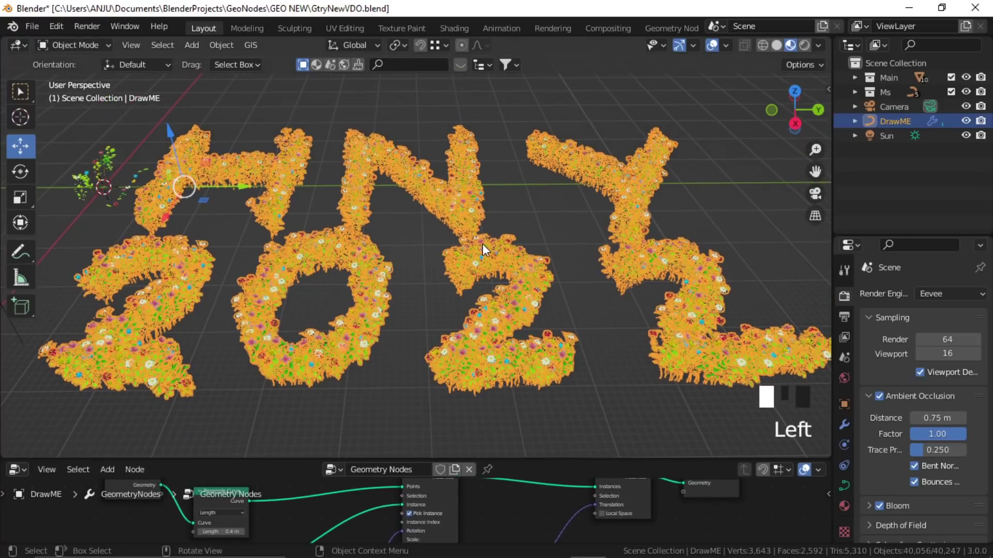
Draw two freehand S-shaped strokes inside the DrawME curve, beside the letter Y, to add more flower-covered letters
{"action": "middle_click_drag", "start_coordinate": [528, 224], "coordinate": [542, 238], "text": "shift"}
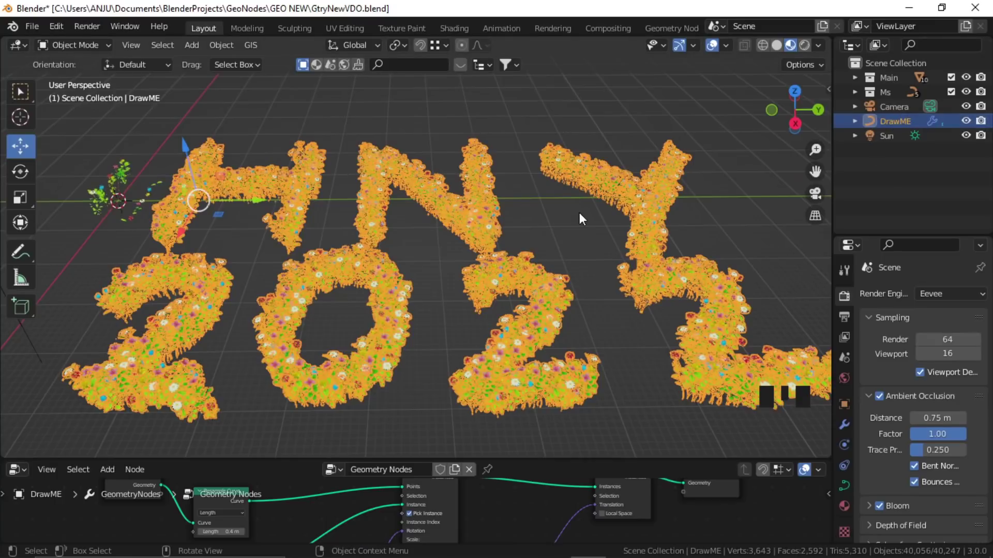
{"action": "key", "text": "Tab"}
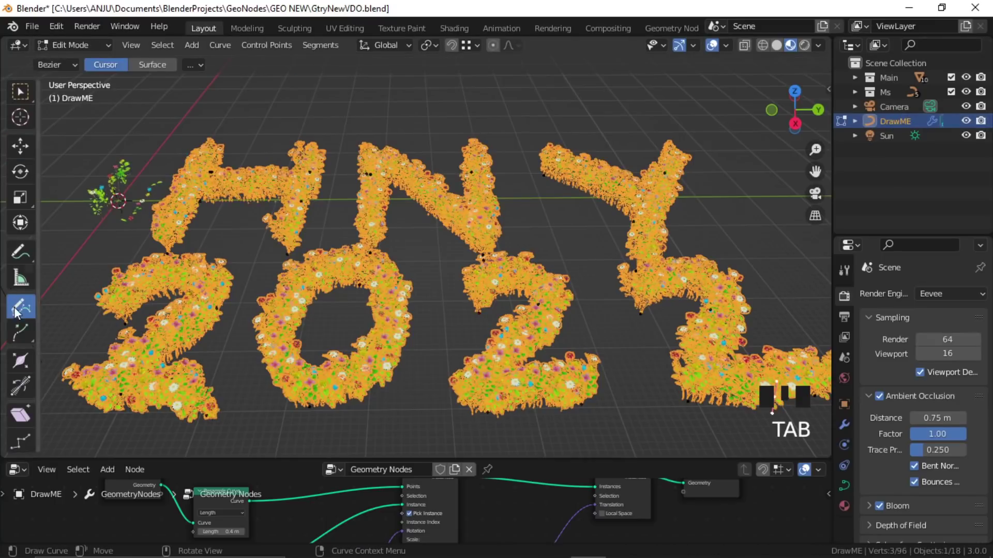
{"action": "mouse_move", "coordinate": [454, 222]}
{"action": "middle_mouse_down"}
{"action": "mouse_move", "coordinate": [470, 282]}
{"action": "mouse_move", "coordinate": [402, 288]}
{"action": "mouse_move", "coordinate": [665, 219]}
{"action": "middle_mouse_up"}
{"action": "scroll", "coordinate": [465, 261], "scroll_direction": "down", "scroll_amount": 4}
{"action": "scroll", "coordinate": [469, 285], "scroll_direction": "up", "scroll_amount": 2}
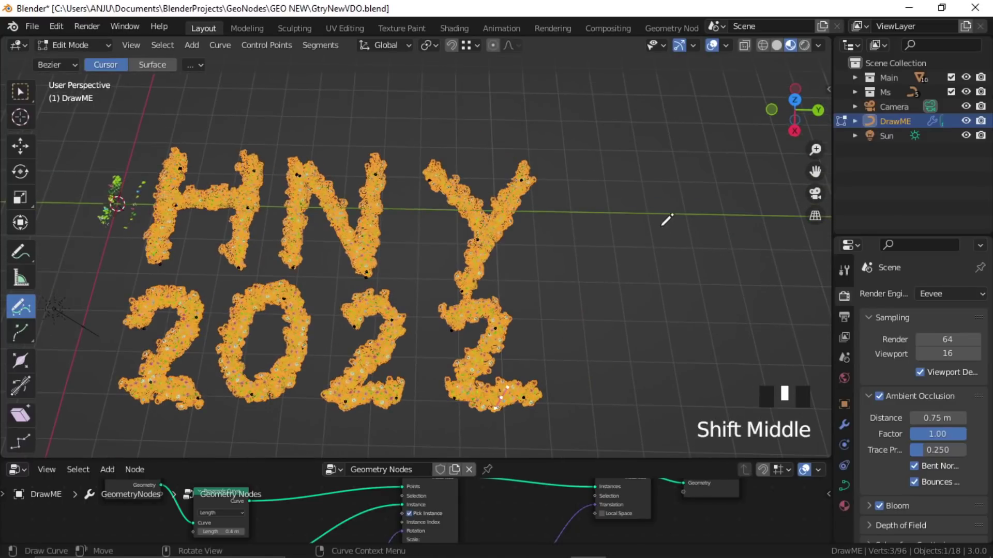
{"action": "left_click_drag", "start_coordinate": [654, 217], "coordinate": [613, 212]}
{"action": "left_click_drag", "start_coordinate": [607, 325], "coordinate": [587, 335]}
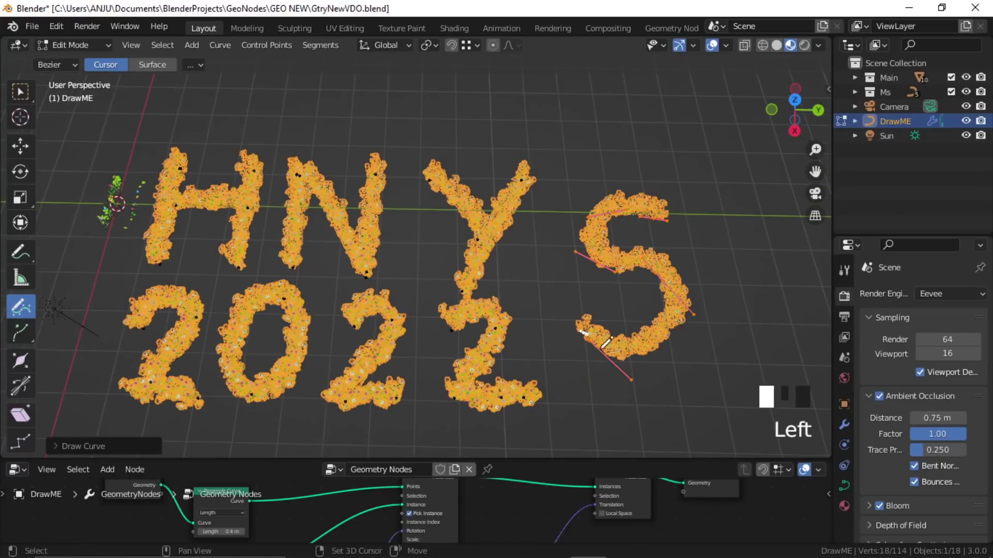
{"action": "middle_click_drag", "start_coordinate": [750, 291], "coordinate": [620, 285], "text": "shift"}
{"action": "left_click_drag", "start_coordinate": [645, 224], "coordinate": [647, 289]}
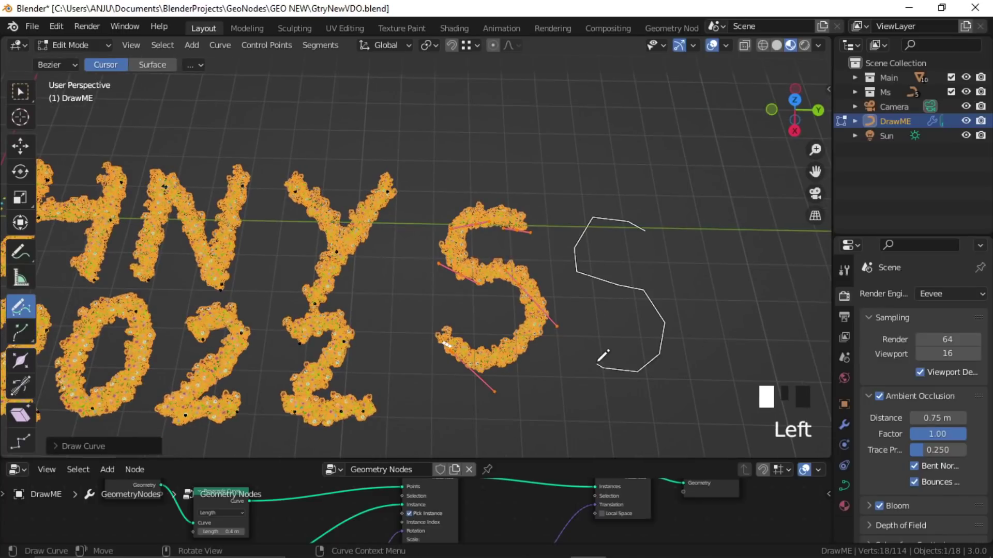
{"action": "left_click_drag", "start_coordinate": [602, 355], "coordinate": [598, 363]}
{"action": "key", "text": "Tab"}
Deselect the curve and inspect the two flower-covered S shapes up close from a lower angle
{"action": "left_click", "coordinate": [535, 320]}
{"action": "scroll", "coordinate": [535, 320], "scroll_direction": "up", "scroll_amount": 4}
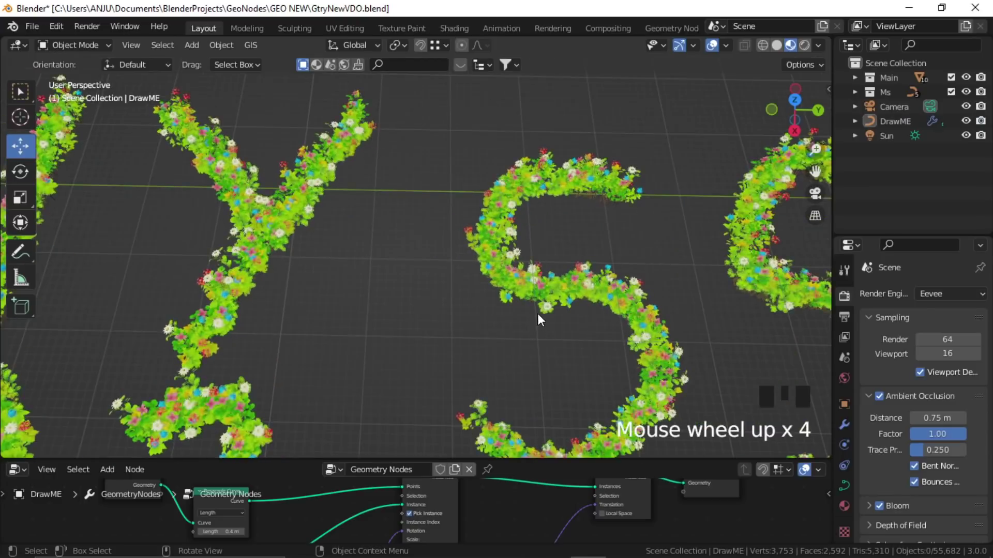
{"action": "middle_click_drag", "start_coordinate": [538, 314], "coordinate": [427, 238]}
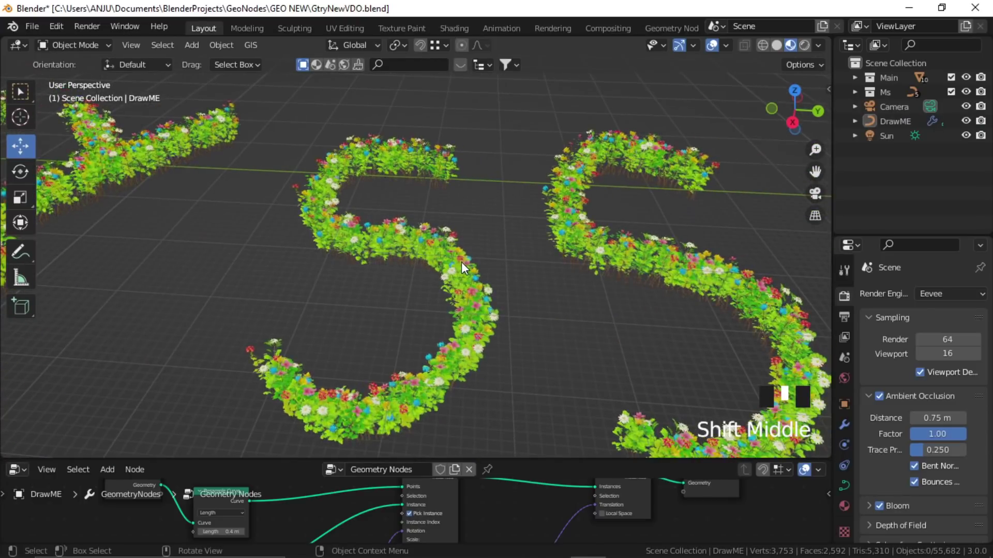
{"action": "middle_click_drag", "start_coordinate": [544, 280], "coordinate": [498, 272], "text": "shift"}
{"action": "scroll", "coordinate": [527, 280], "scroll_direction": "up", "scroll_amount": 2}
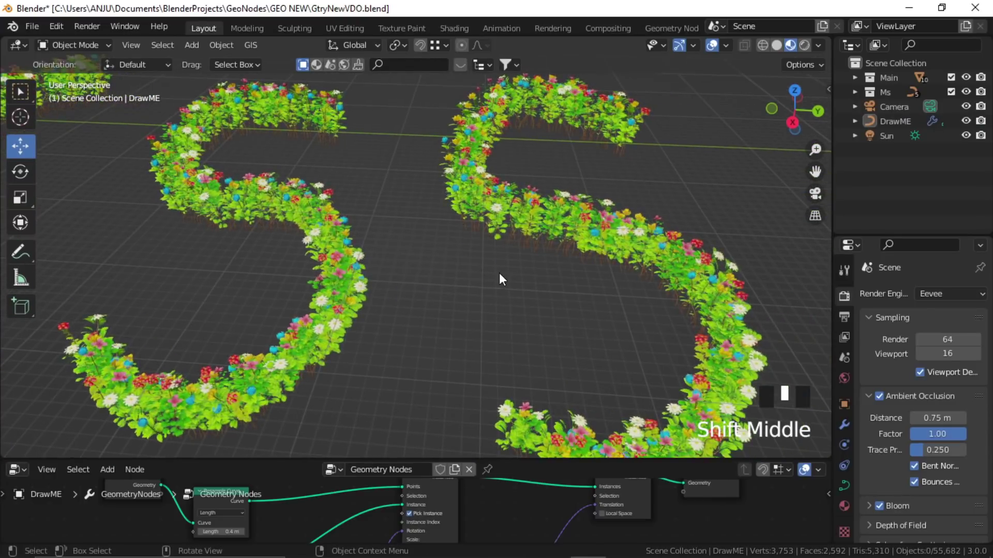